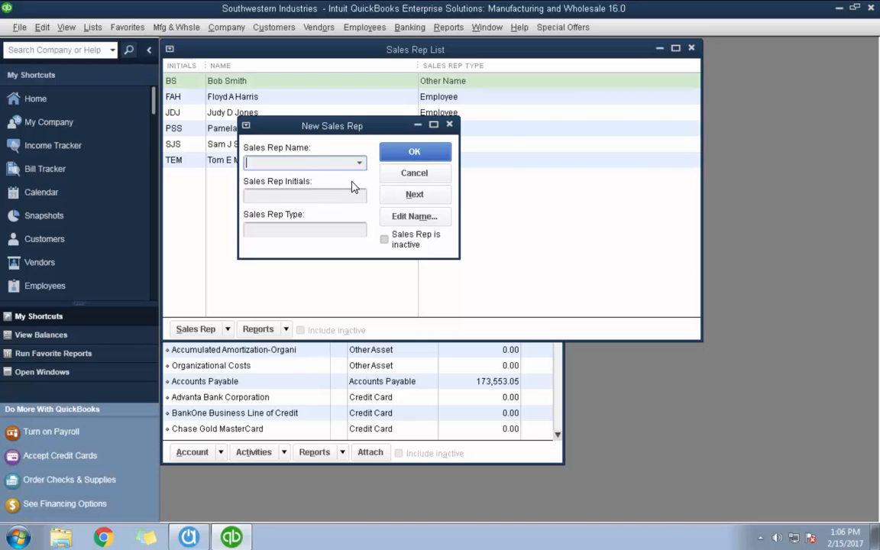
# Try to quick-add a sales rep named Sales Rep as an Other name type, and close the Sales Rep List.
pyautogui.write('Sales')
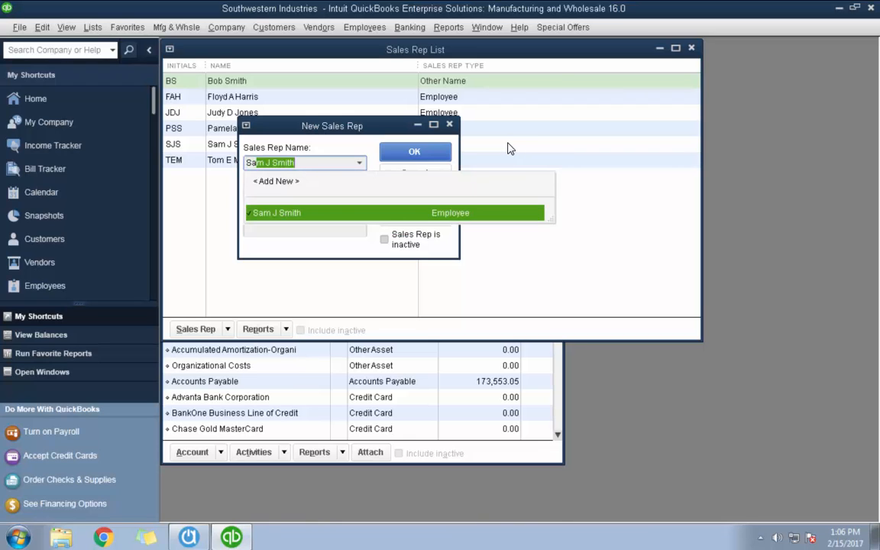
pyautogui.write(' Rep')
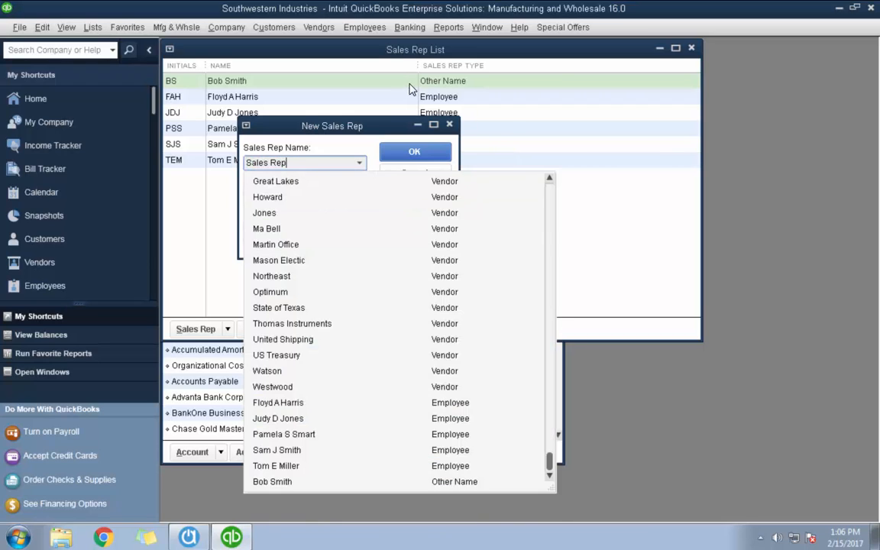
pyautogui.press('Tab')
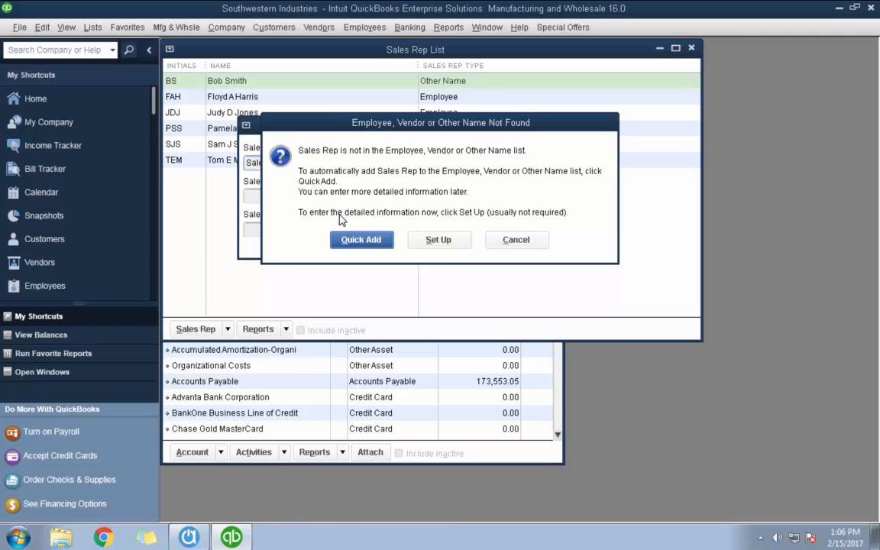
pyautogui.click(356, 240)
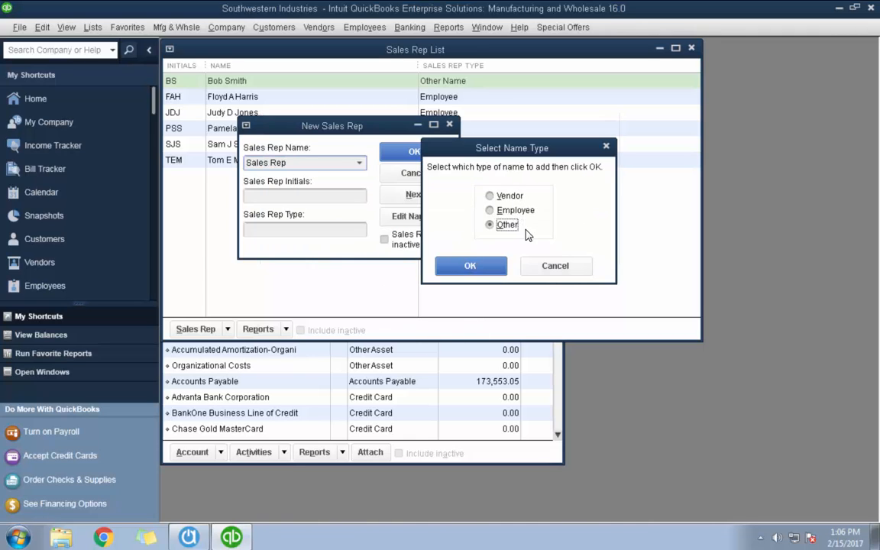
pyautogui.click(555, 267)
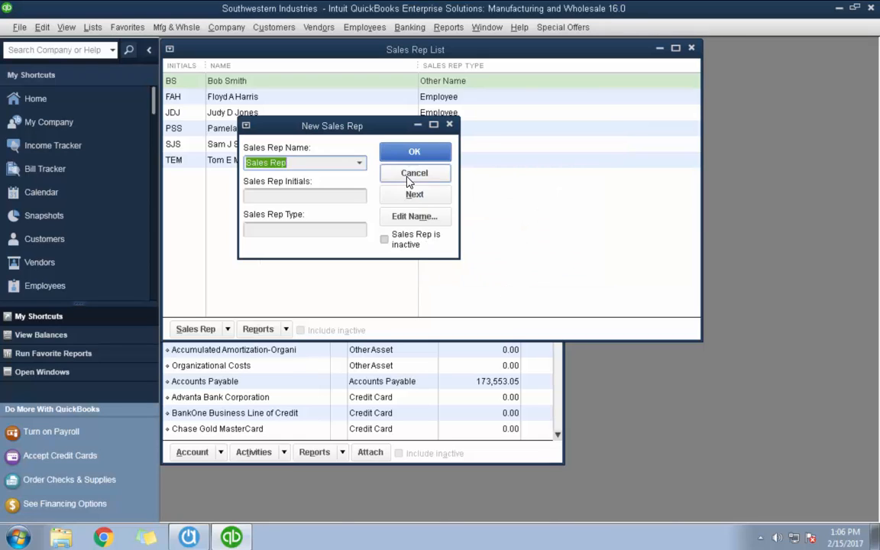
pyautogui.click(412, 174)
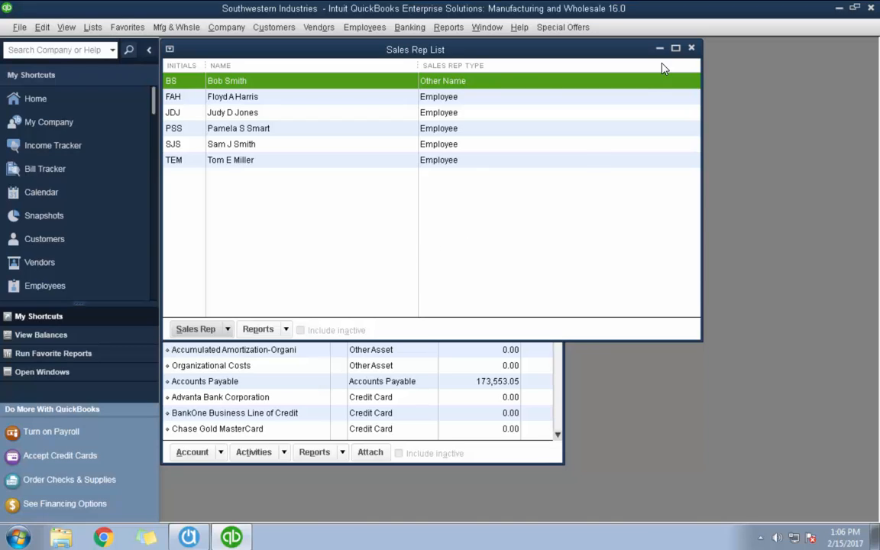
pyautogui.click(692, 49)
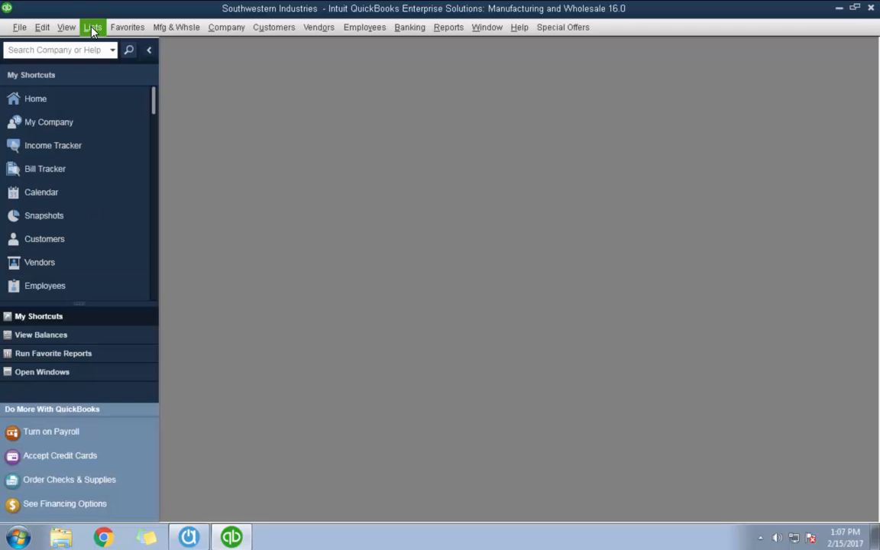
# Review the company-wide sales tax preferences.
pyautogui.click(42, 28)
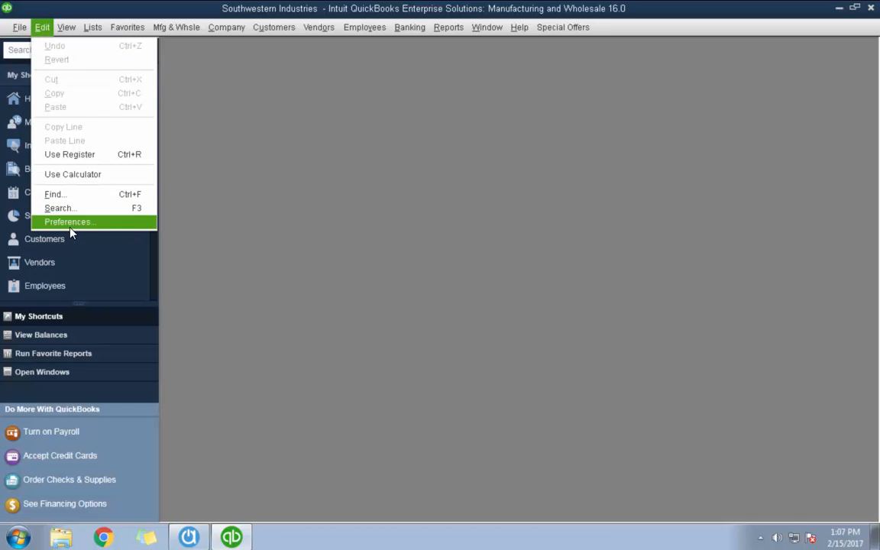
pyautogui.click(69, 221)
pyautogui.click(269, 426)
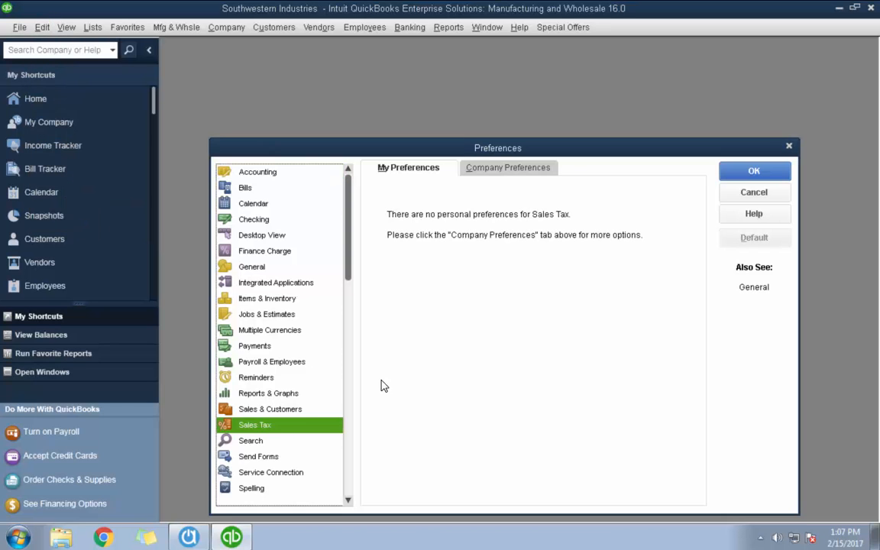
pyautogui.click(508, 167)
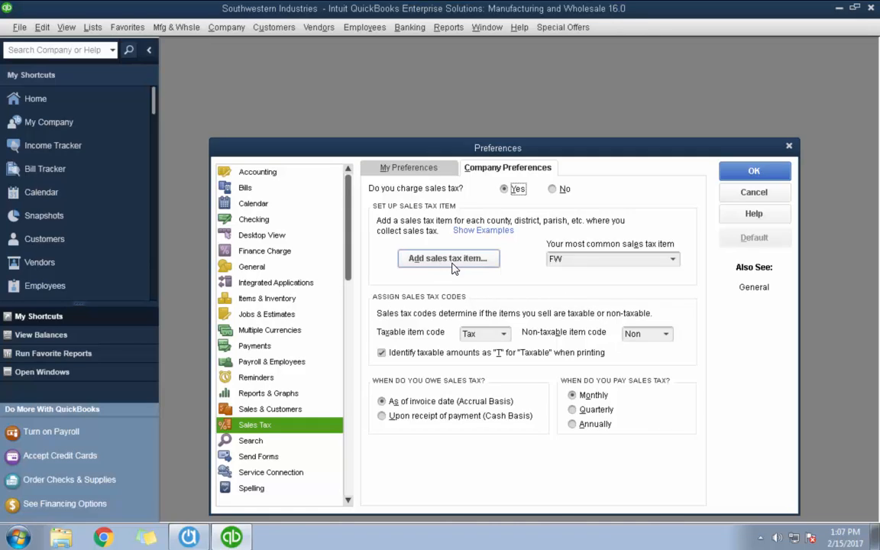
pyautogui.click(749, 175)
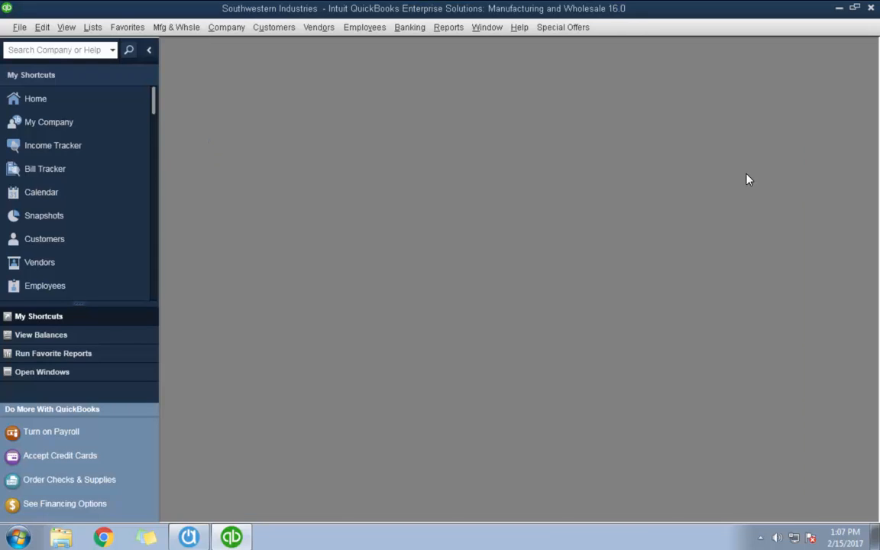
# Examine the sales tax items in the Item List, starting from the Dallas City Sales Tax item.
pyautogui.click(92, 28)
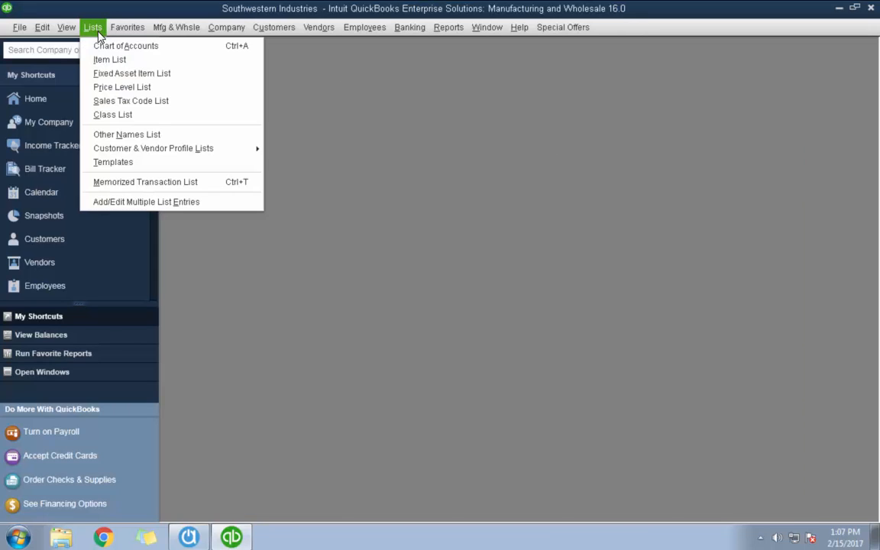
pyautogui.click(123, 61)
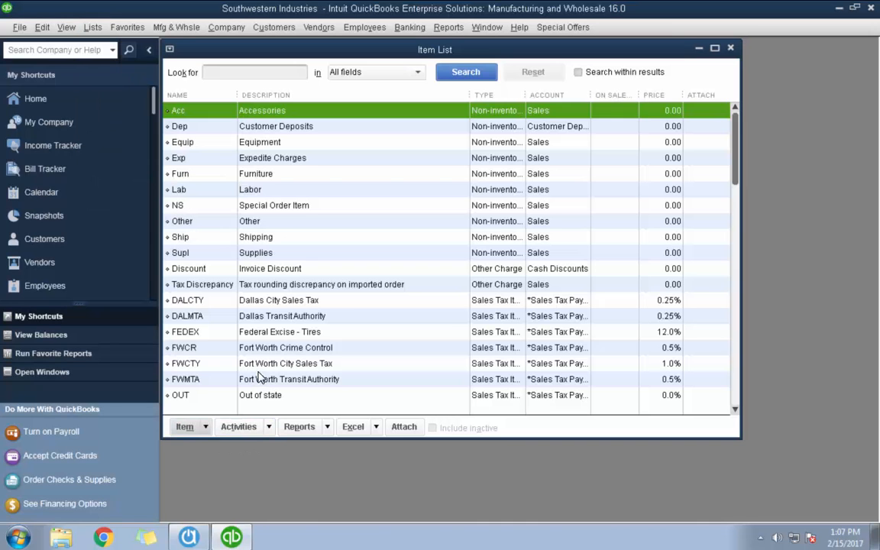
pyautogui.click(322, 301)
pyautogui.press('Down')
pyautogui.press('Down')
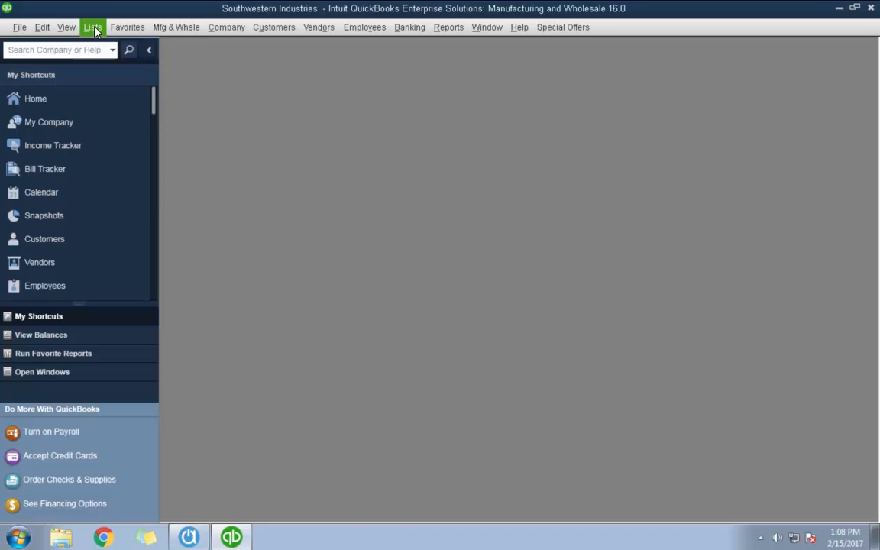
# Review the Terms List and the blank form for a new term without adding one, and close the list.
pyautogui.click(92, 27)
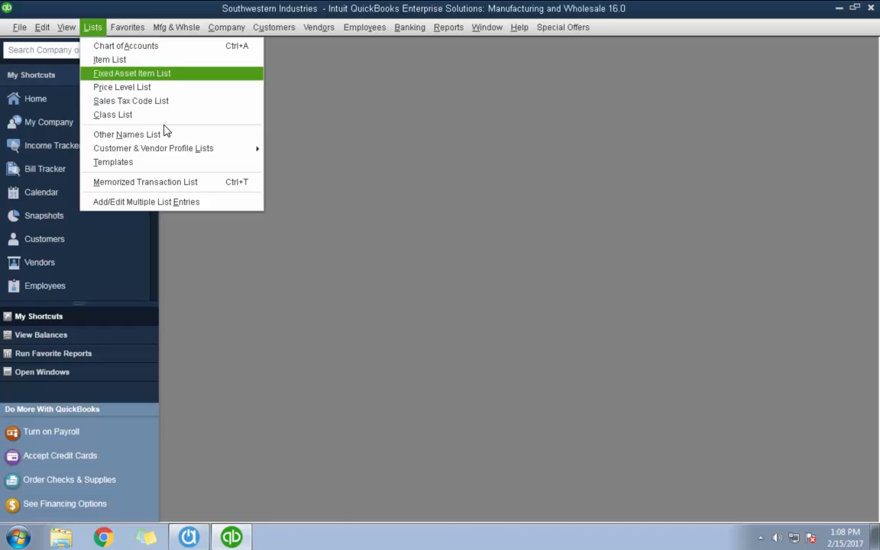
pyautogui.moveTo(172, 156)
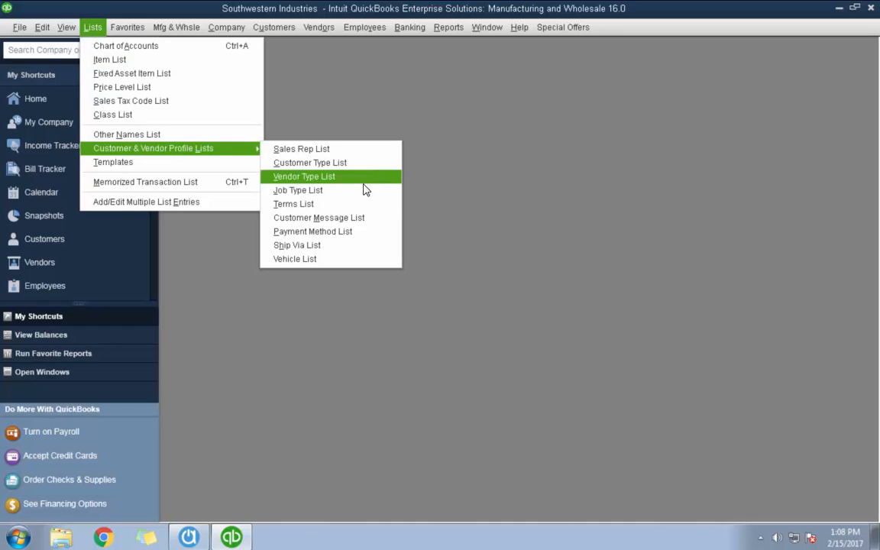
pyautogui.click(366, 209)
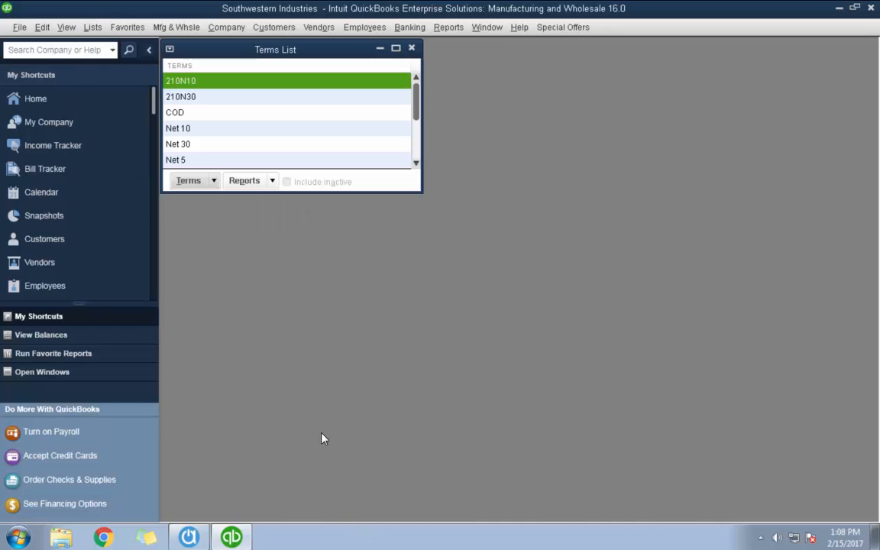
pyautogui.click(209, 181)
pyautogui.click(220, 197)
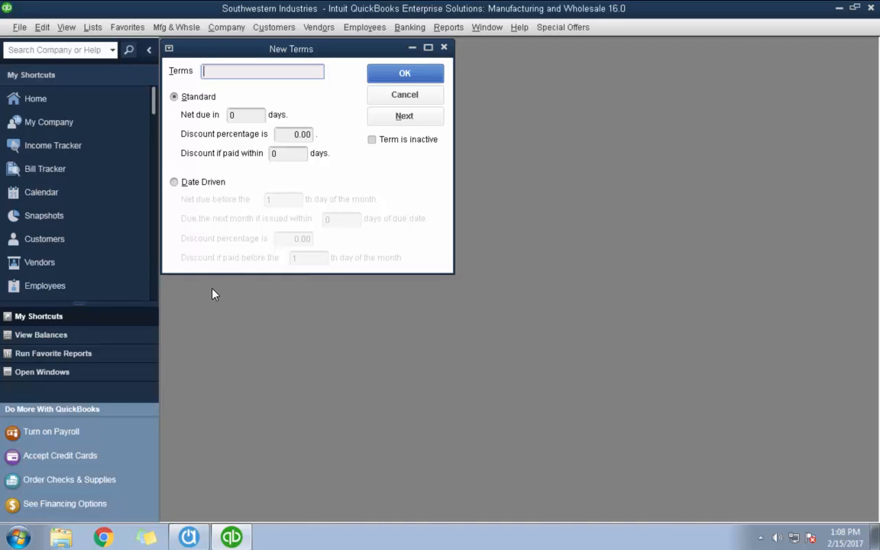
pyautogui.click(404, 96)
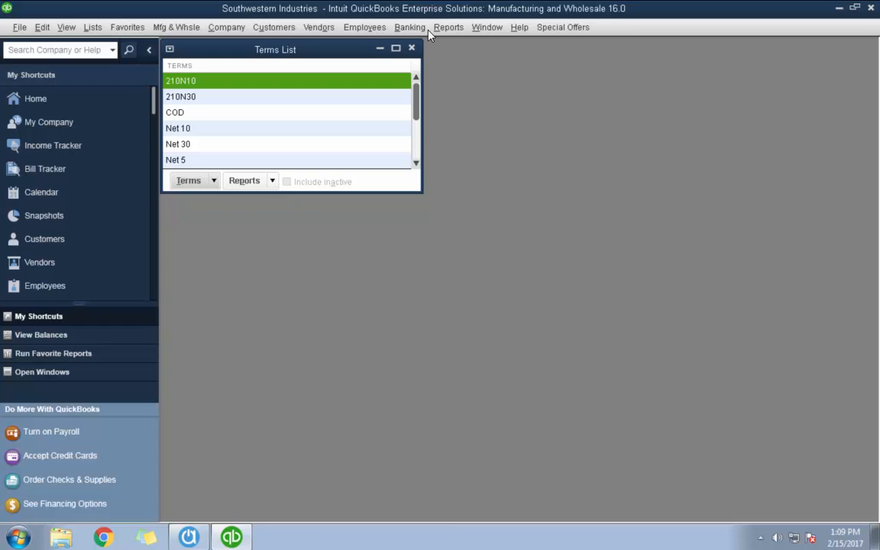
pyautogui.click(412, 48)
# Review the vendor list and vendor information in the Vendor Center, and close it.
pyautogui.click(317, 27)
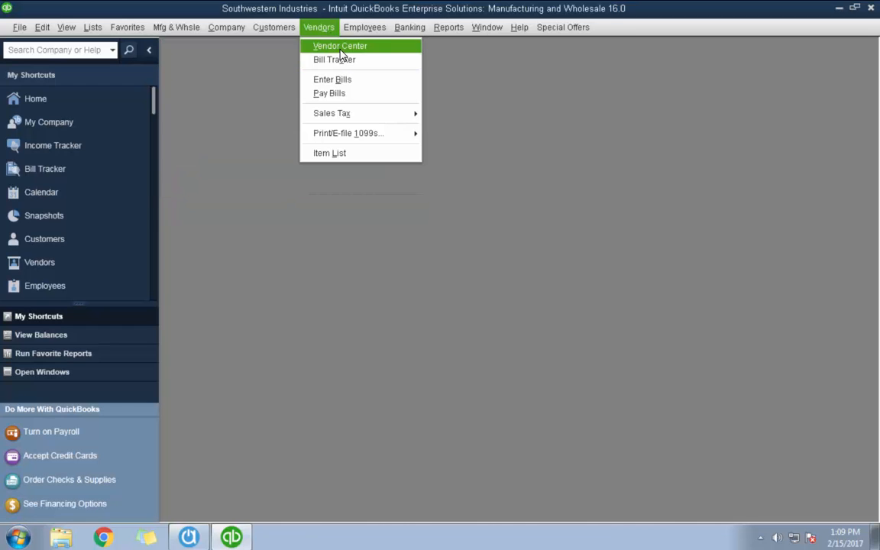
pyautogui.click(337, 44)
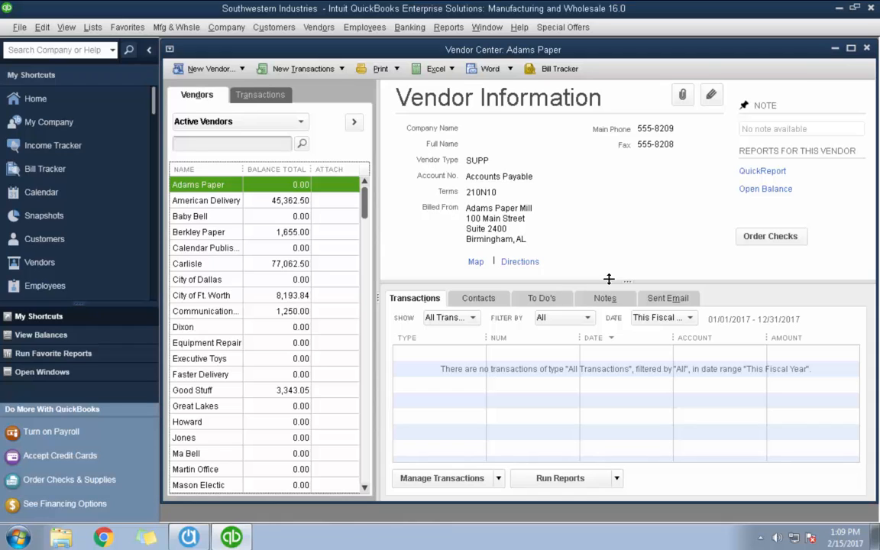
pyautogui.click(866, 50)
# Switch to Acctivate and bring up the vendors of product A121.
pyautogui.click(188, 537)
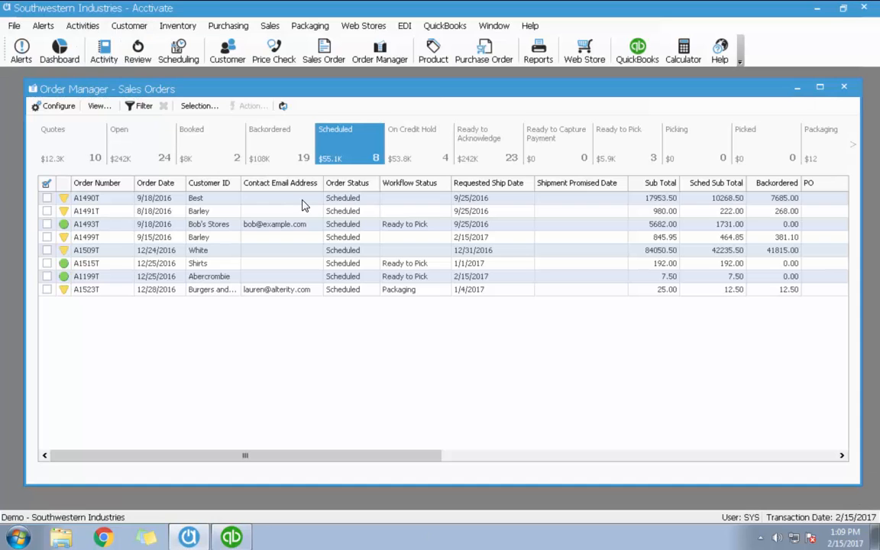
pyautogui.click(432, 49)
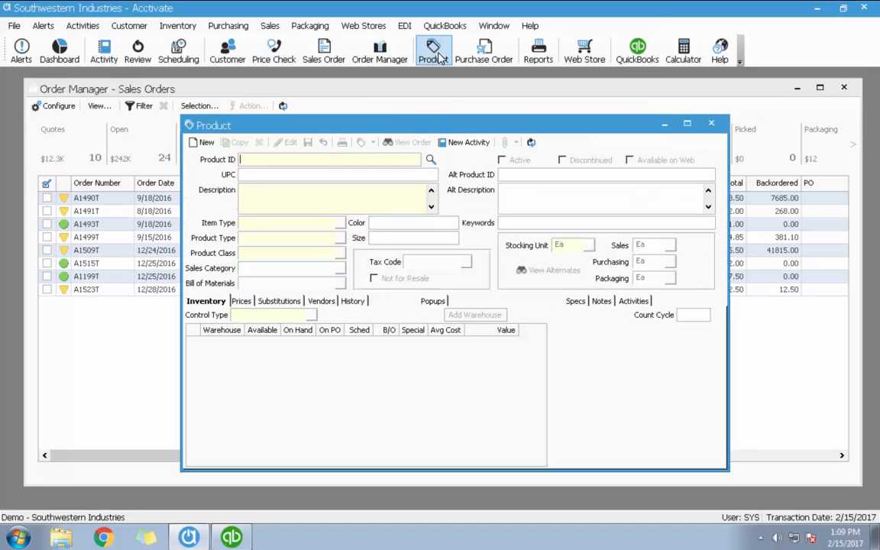
pyautogui.write('a121')
pyautogui.press('Tab')
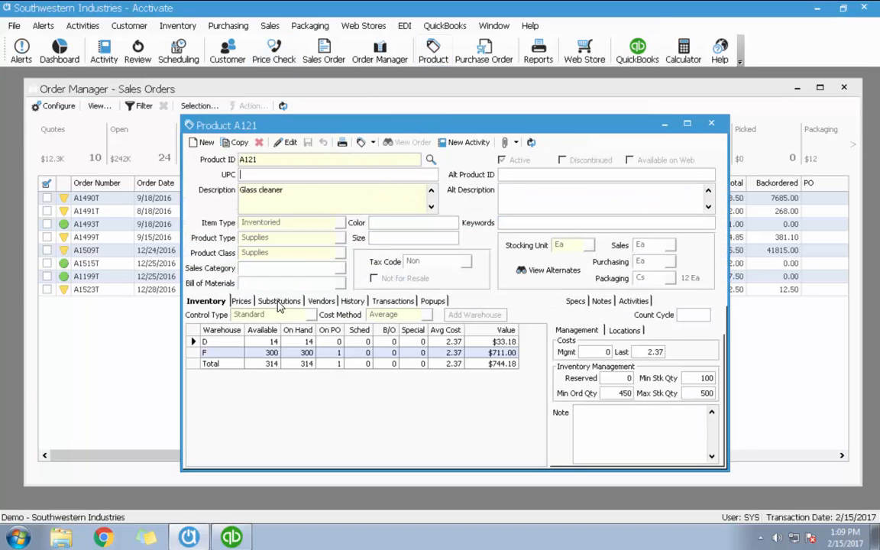
pyautogui.click(321, 302)
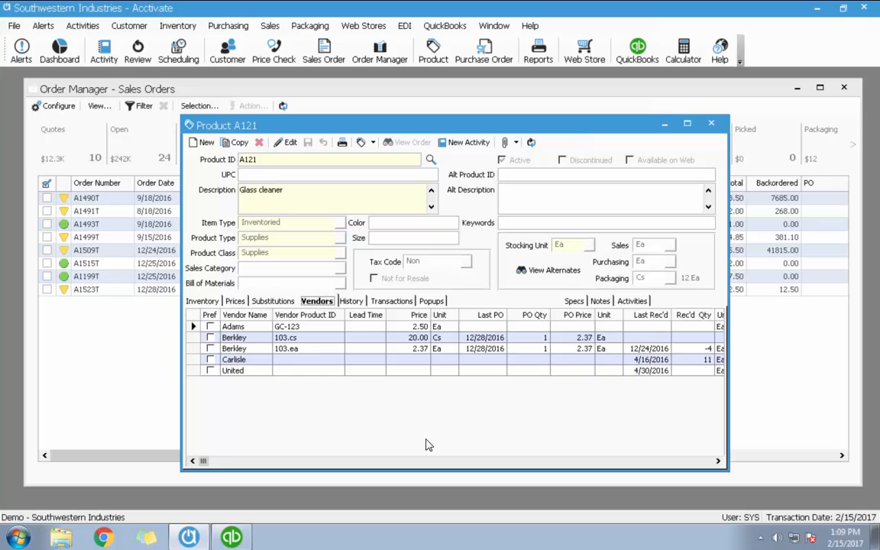
# Mark Adams as the preferred vendor for product A121, save the product and close its window.
pyautogui.click(286, 143)
pyautogui.click(210, 326)
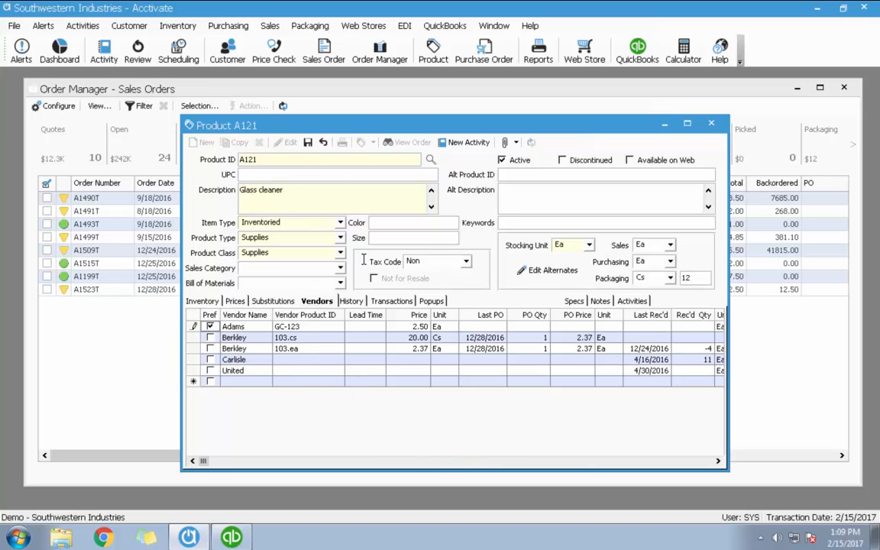
pyautogui.click(308, 143)
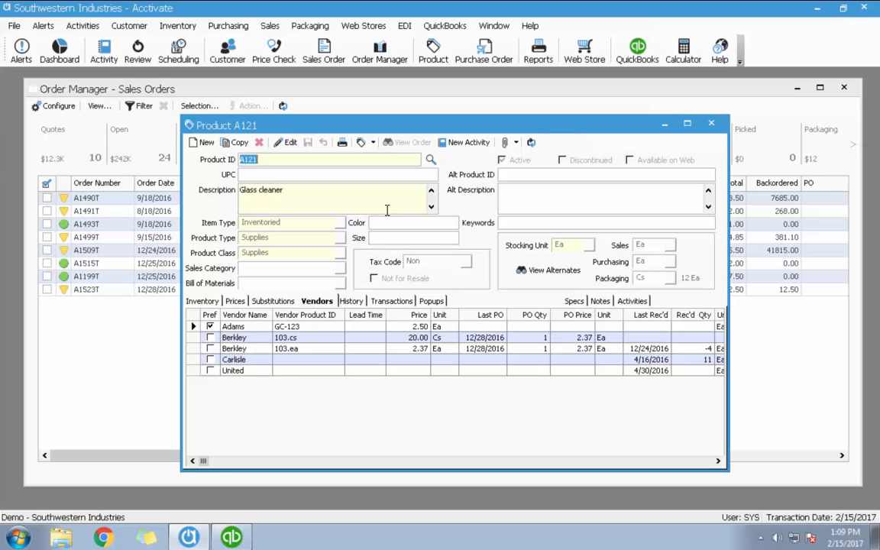
pyautogui.click(709, 124)
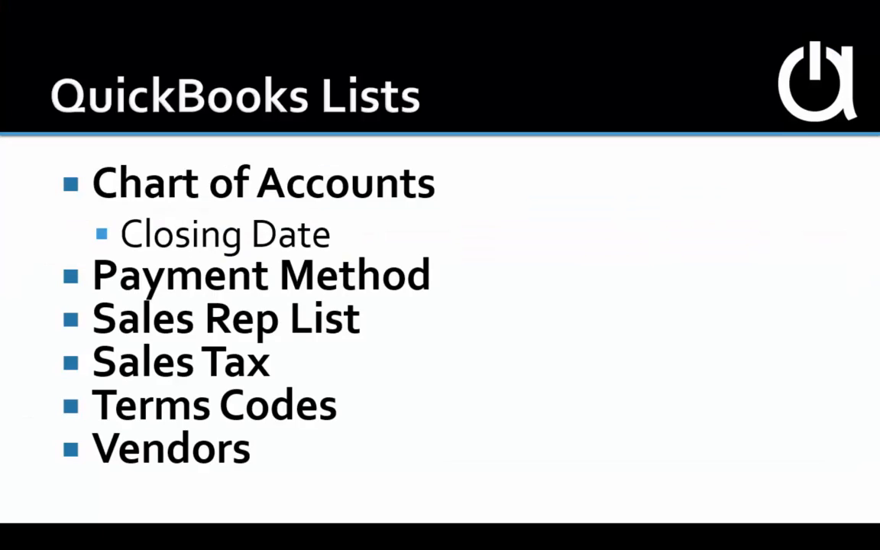
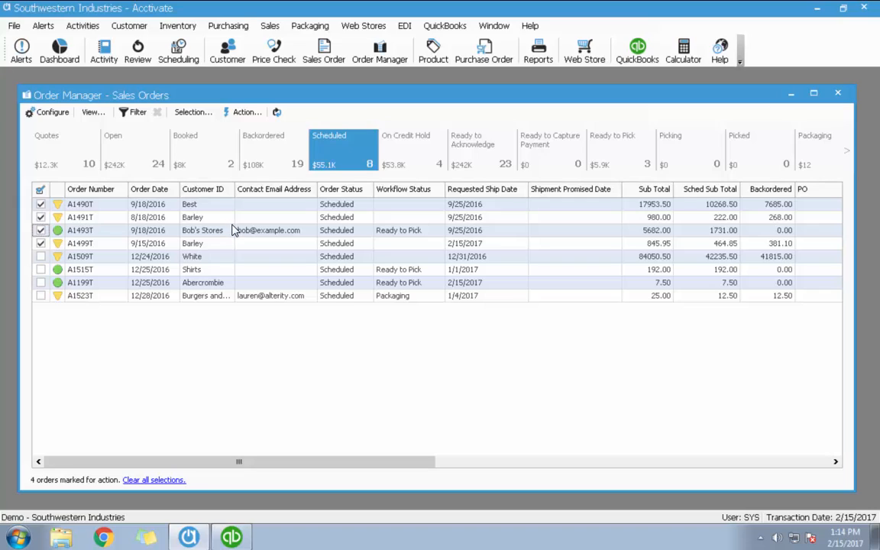
# Unschedule the four marked sales orders in the Order Manager.
pyautogui.click(247, 113)
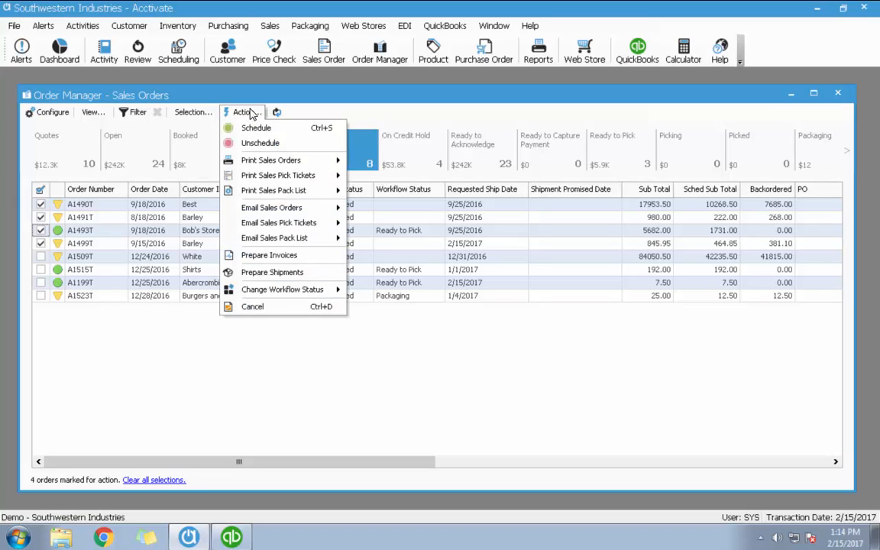
pyautogui.click(261, 144)
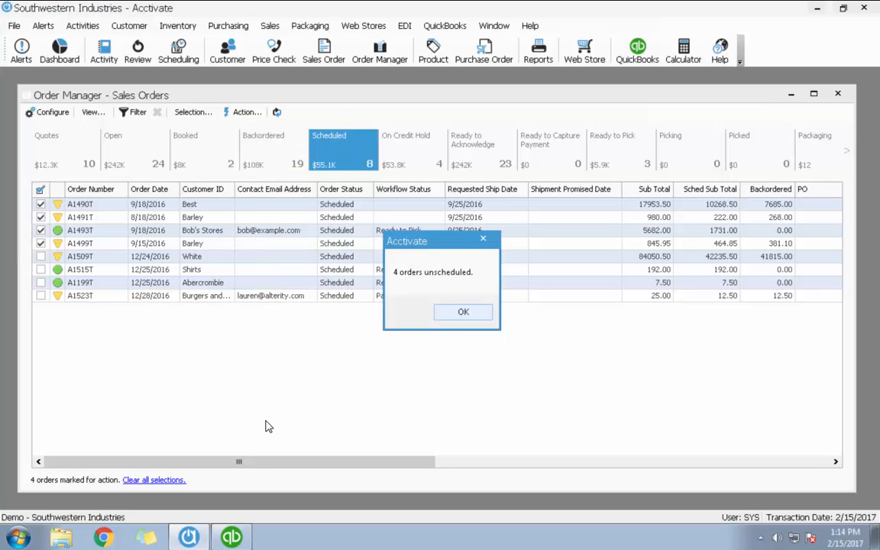
pyautogui.click(464, 313)
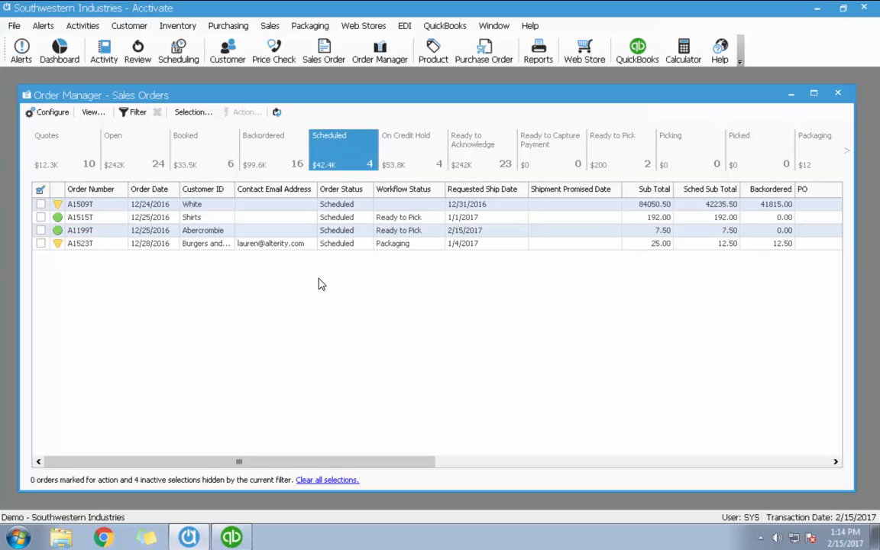
# Clear all order selections in the Booked view and return to the Scheduled orders.
pyautogui.click(203, 149)
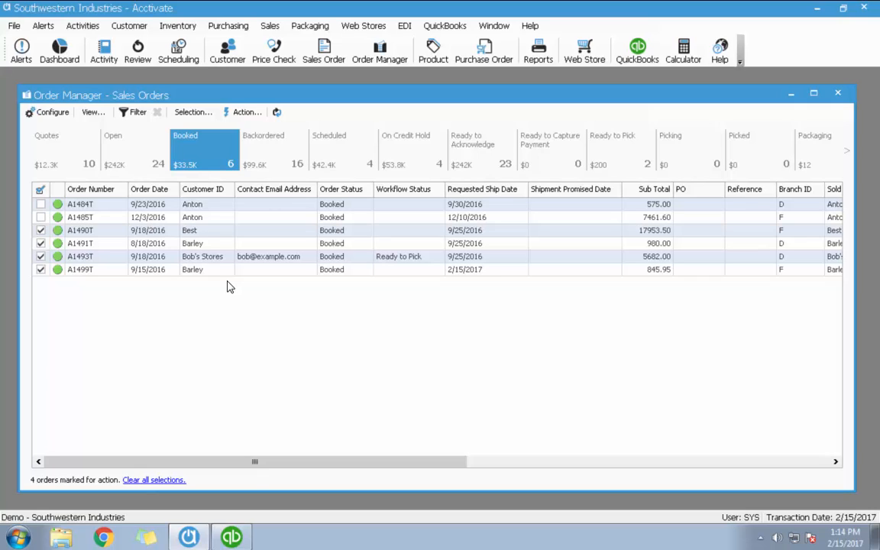
pyautogui.click(171, 485)
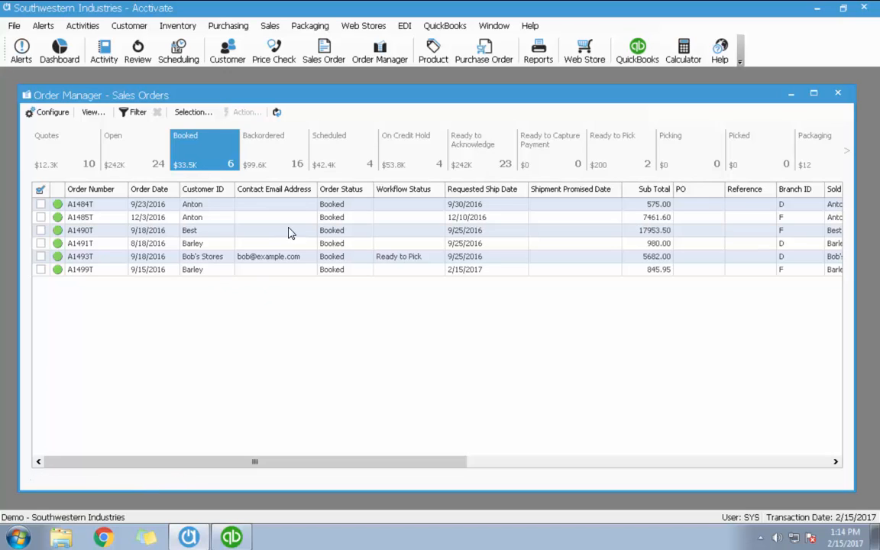
pyautogui.click(343, 161)
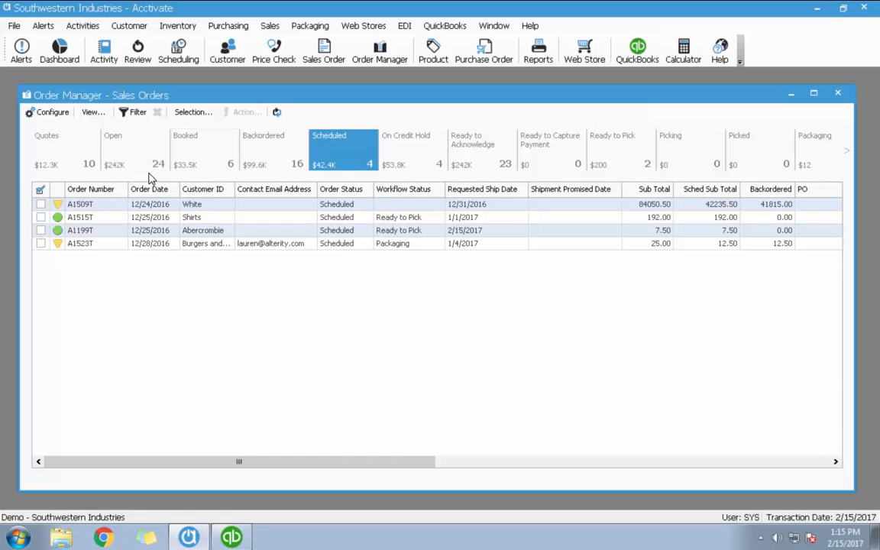
# Mark all orders in the Backordered view and schedule them.
pyautogui.click(261, 148)
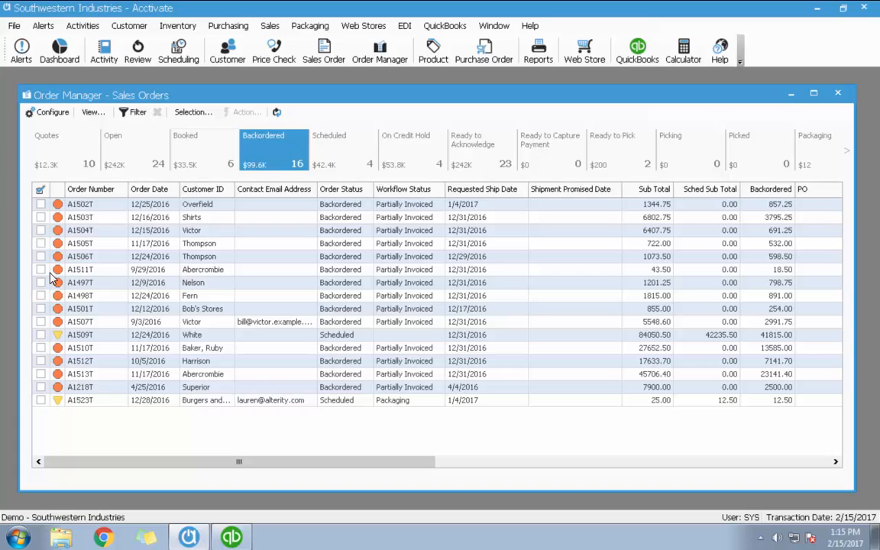
pyautogui.click(40, 190)
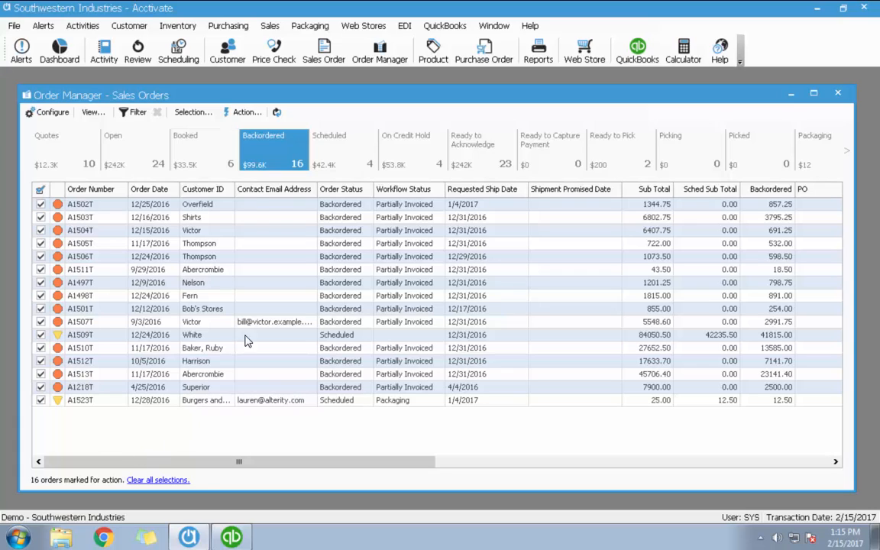
pyautogui.click(246, 113)
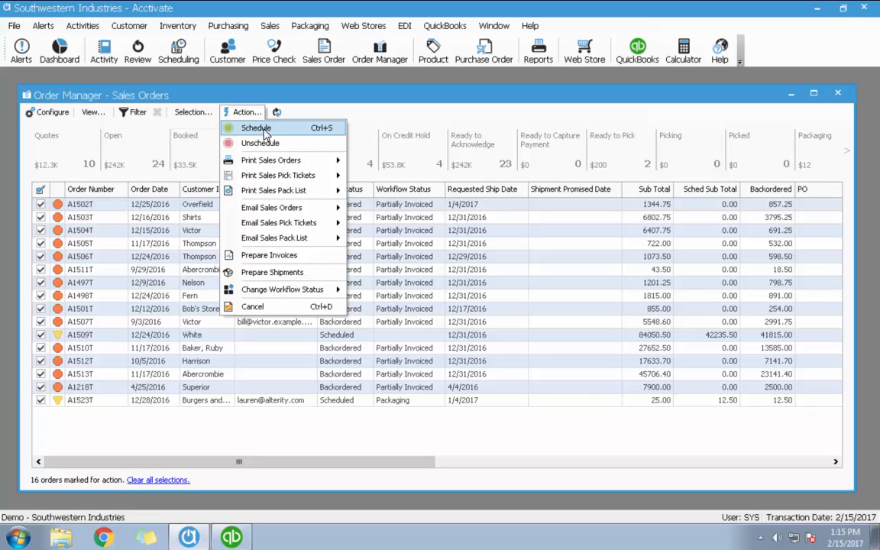
pyautogui.click(257, 129)
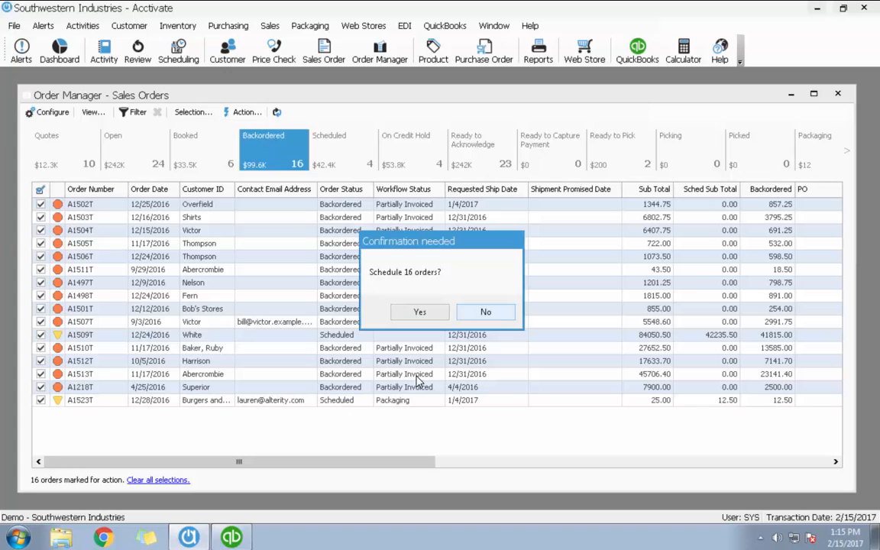
pyautogui.click(428, 319)
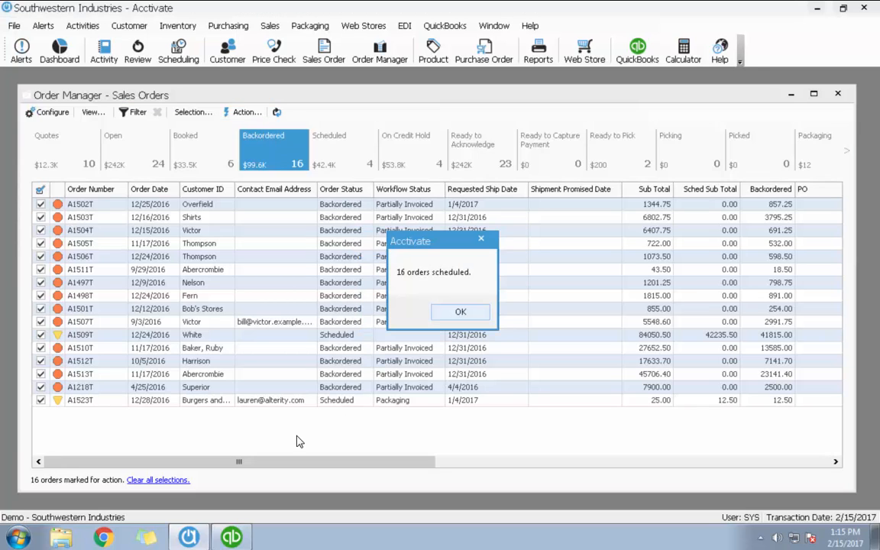
pyautogui.click(456, 312)
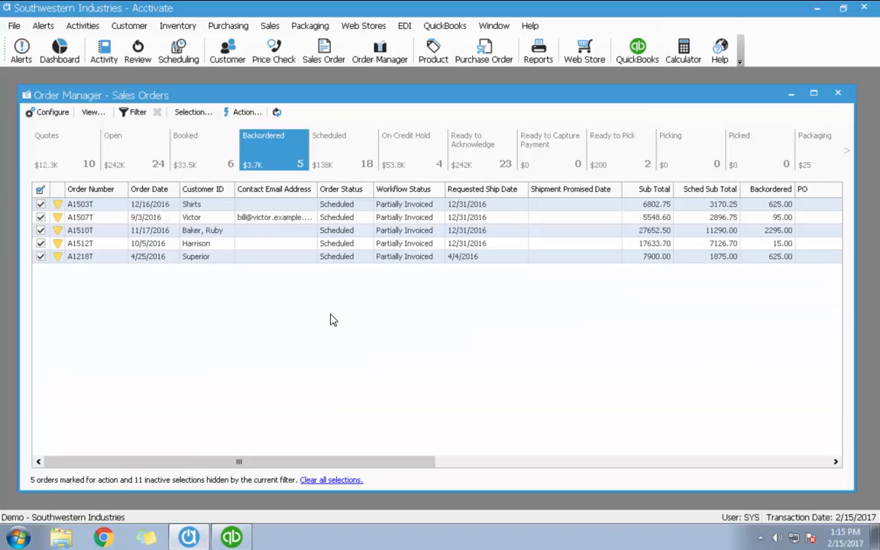
# Clear all order selections in the Scheduled view and bring up the Booked orders.
pyautogui.click(338, 148)
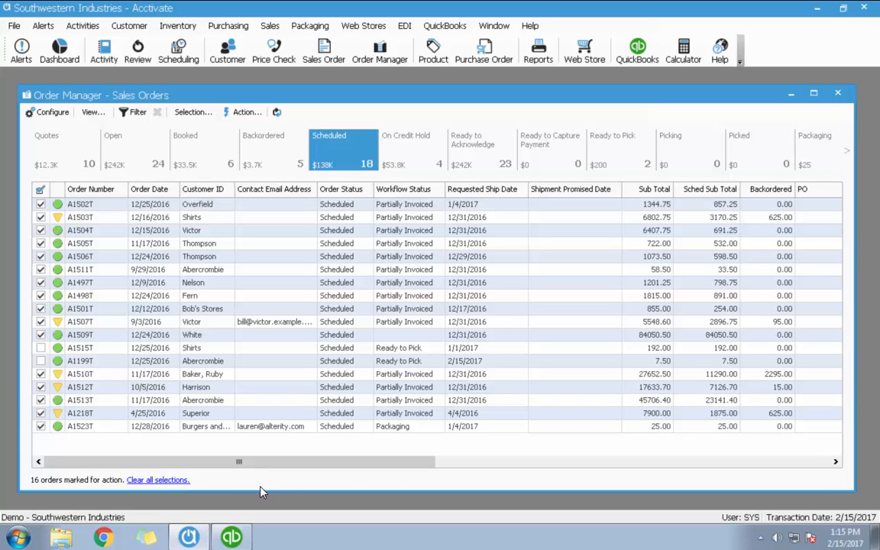
pyautogui.click(406, 220)
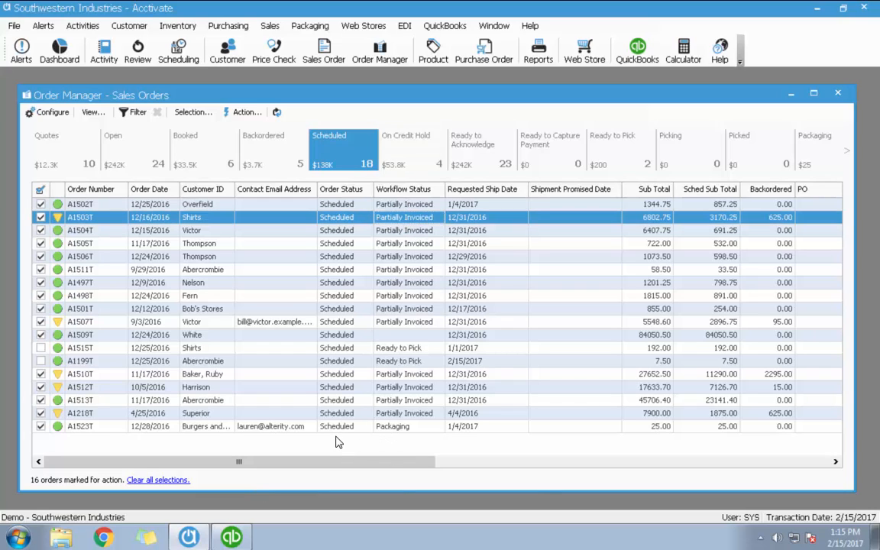
pyautogui.click(178, 482)
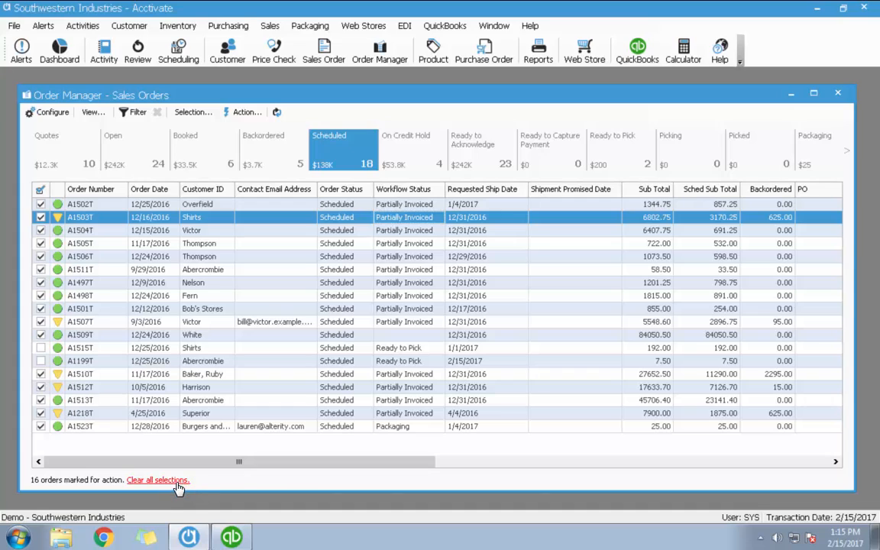
pyautogui.click(200, 145)
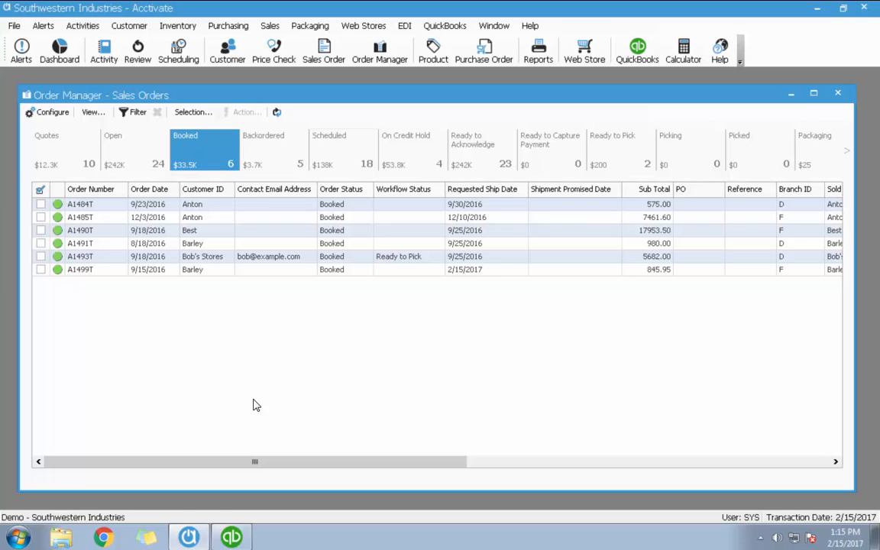
# Look over the Scheduled and Ready to Pick orders, ending in the Scheduled view.
pyautogui.click(323, 138)
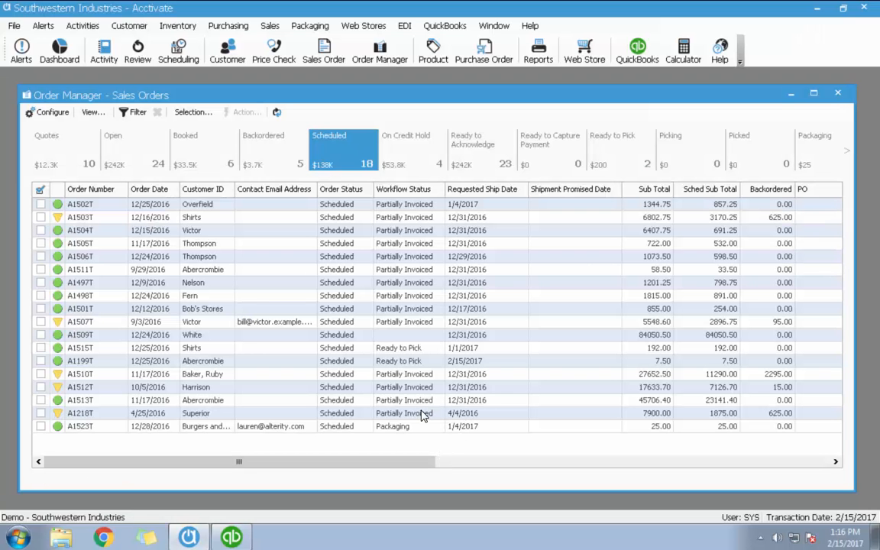
pyautogui.click(625, 162)
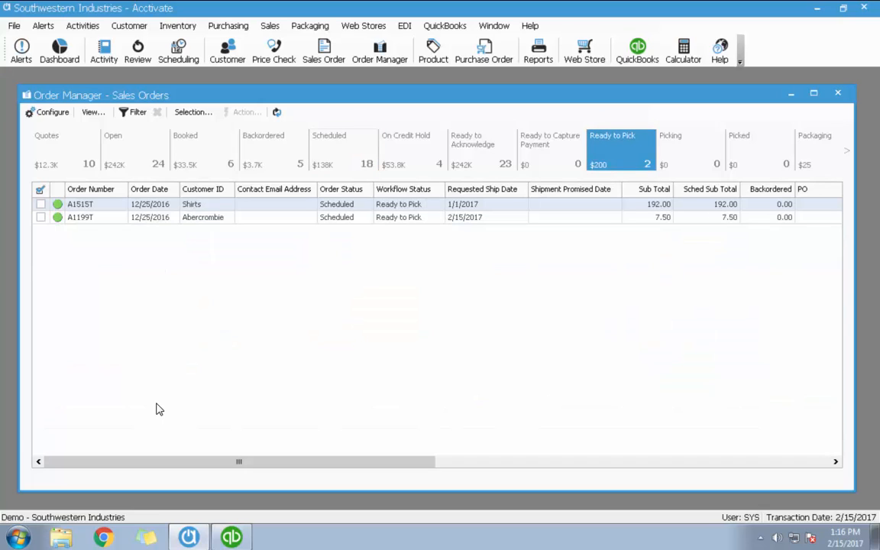
pyautogui.click(341, 156)
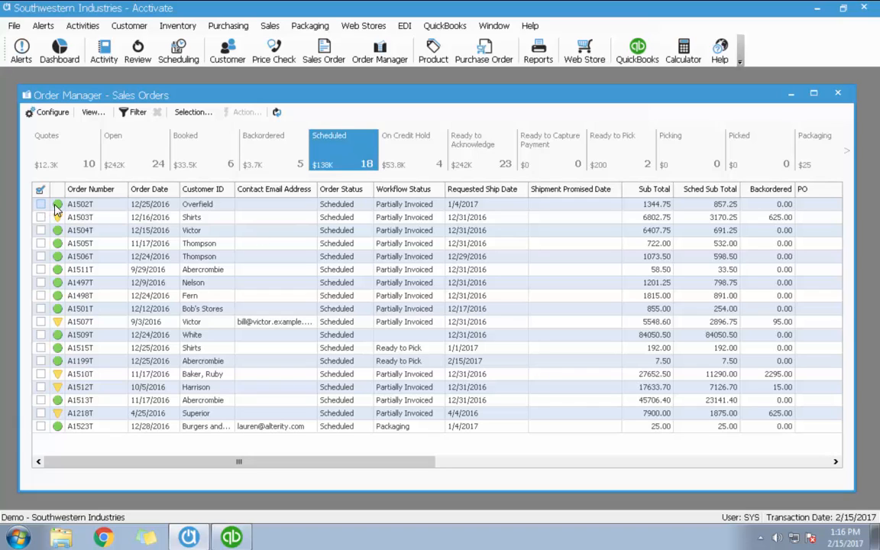
# Sort the Scheduled orders by workflow status and change all Partially Invoiced ones to Ready to Pick.
pyautogui.click(422, 190)
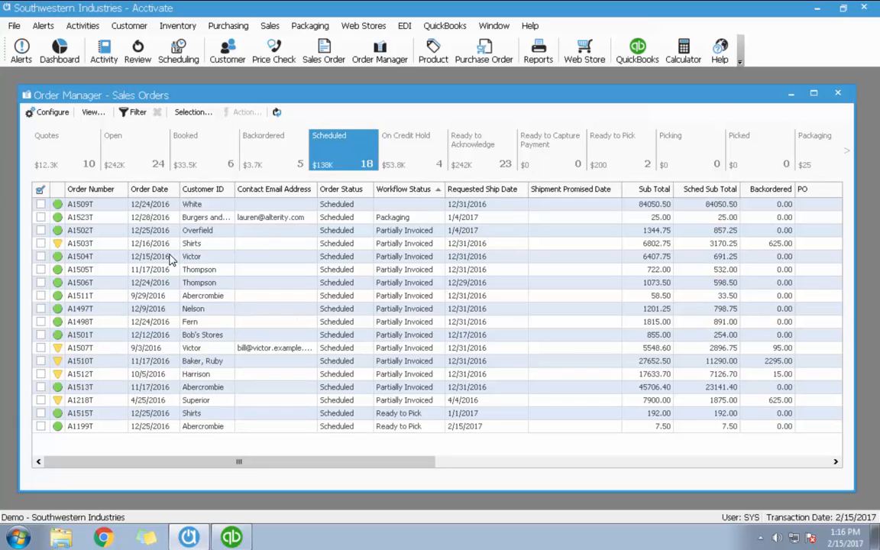
pyautogui.click(41, 191)
pyautogui.click(41, 204)
pyautogui.click(40, 217)
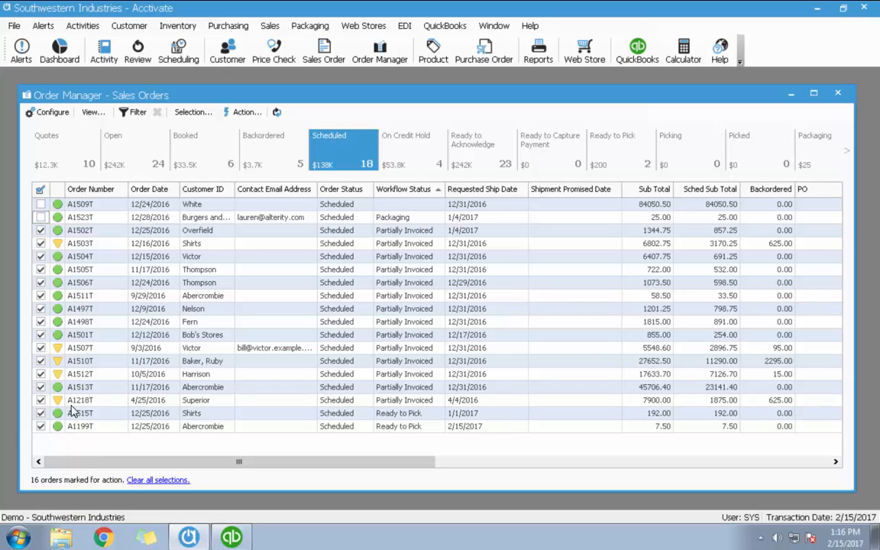
pyautogui.click(40, 412)
pyautogui.click(41, 426)
pyautogui.click(243, 113)
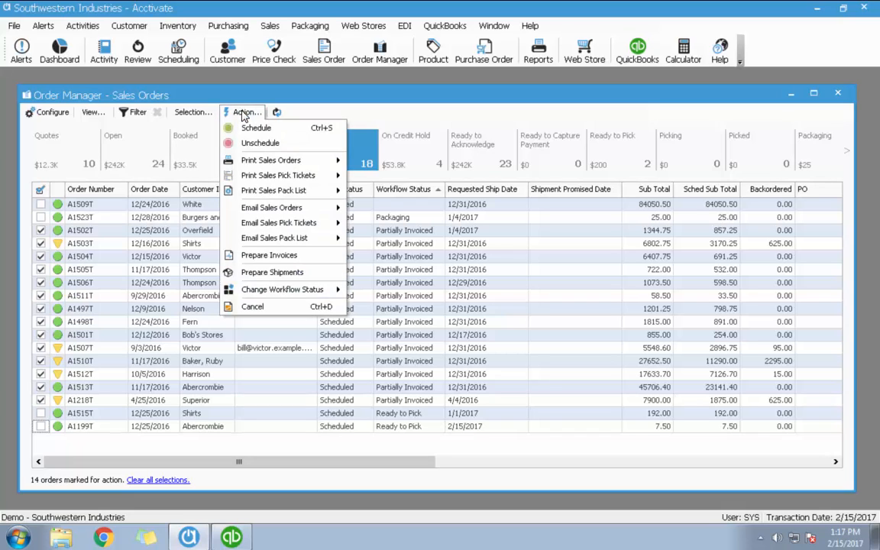
pyautogui.moveTo(305, 290)
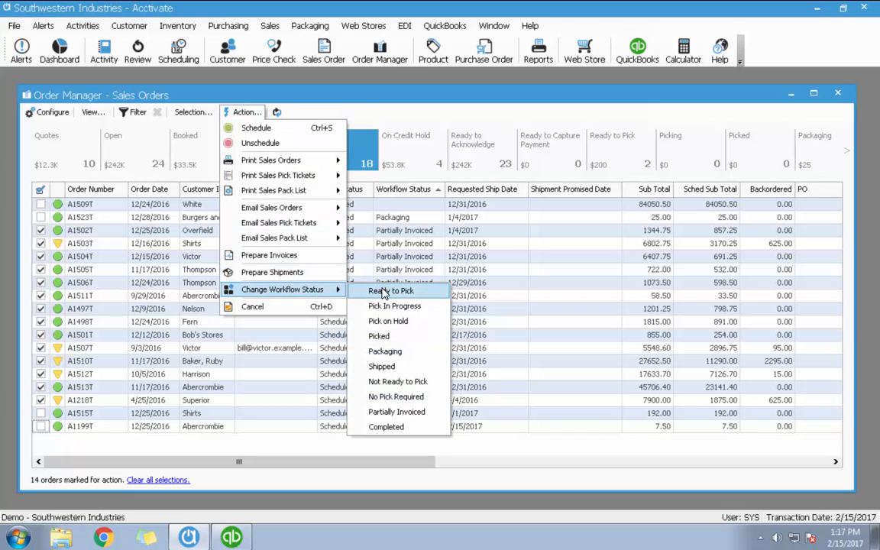
pyautogui.click(384, 292)
pyautogui.click(428, 311)
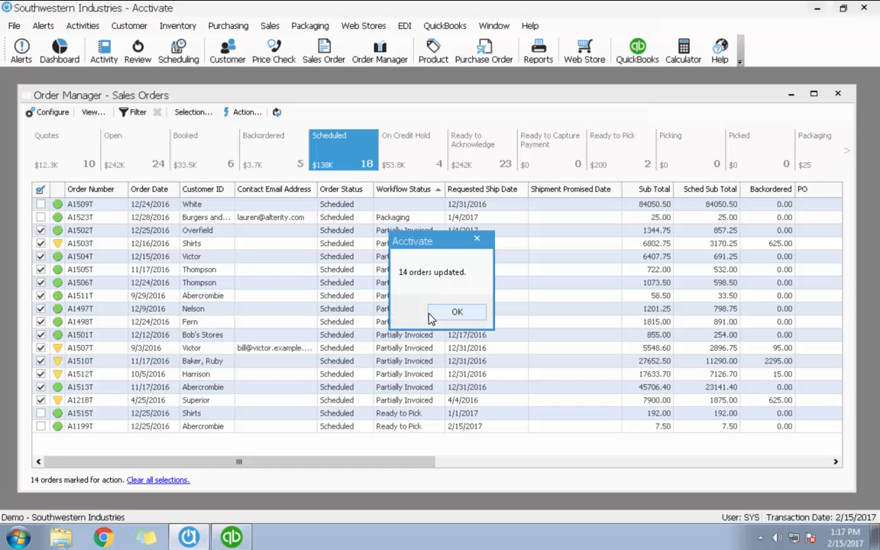
pyautogui.click(451, 313)
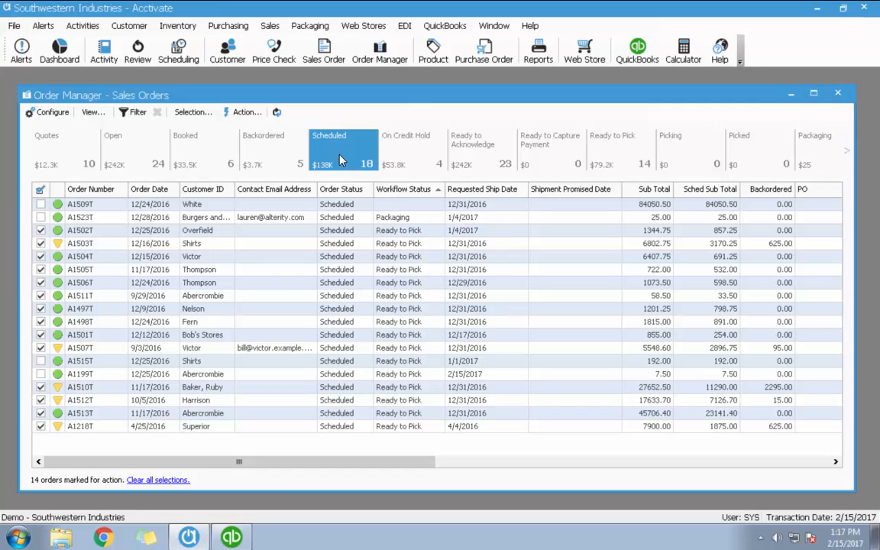
# In the Ready to Pick view, mark all orders except the partially backordered A1503T, A1507T, A1510T, A1512T and A1218T.
pyautogui.click(615, 149)
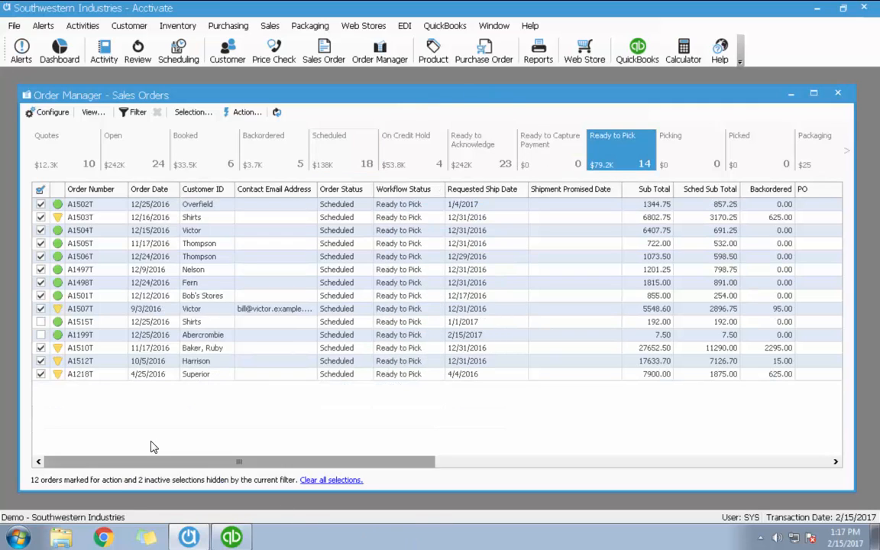
pyautogui.click(41, 191)
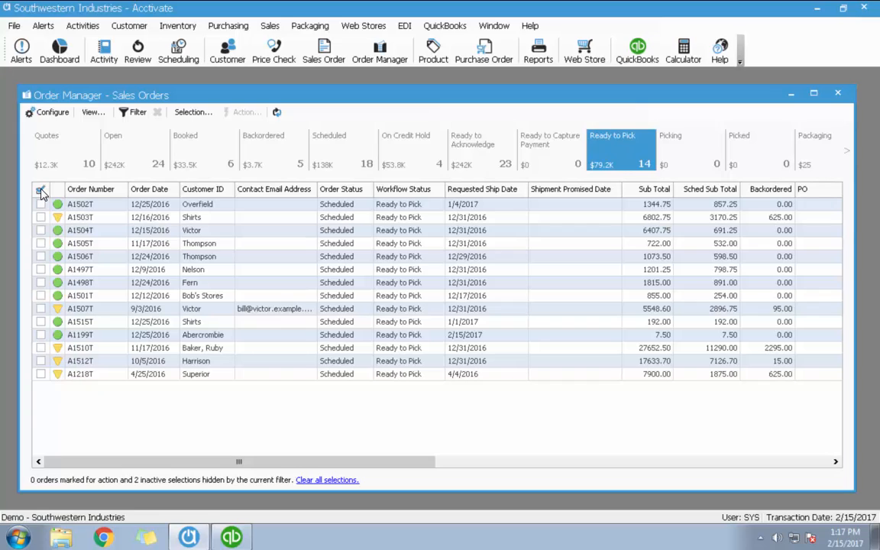
pyautogui.click(40, 190)
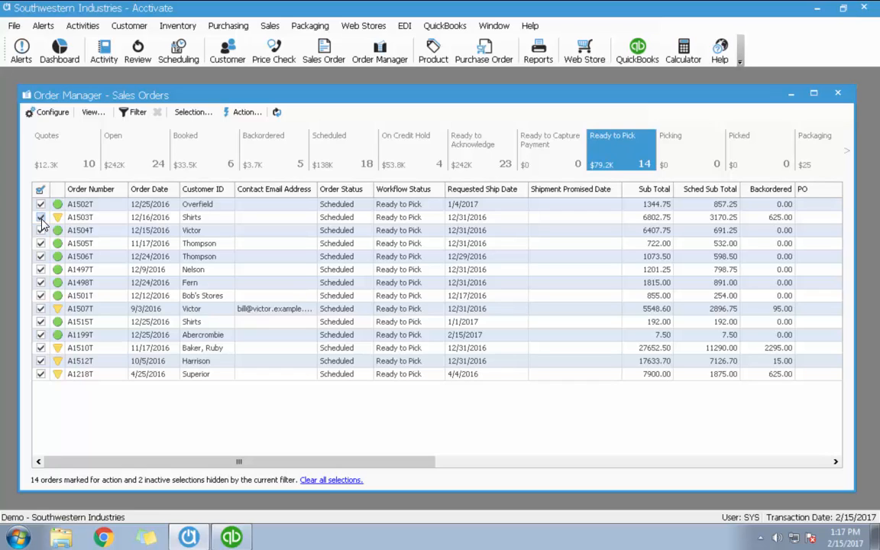
pyautogui.click(41, 218)
pyautogui.click(41, 308)
pyautogui.click(40, 348)
pyautogui.click(40, 361)
pyautogui.click(41, 373)
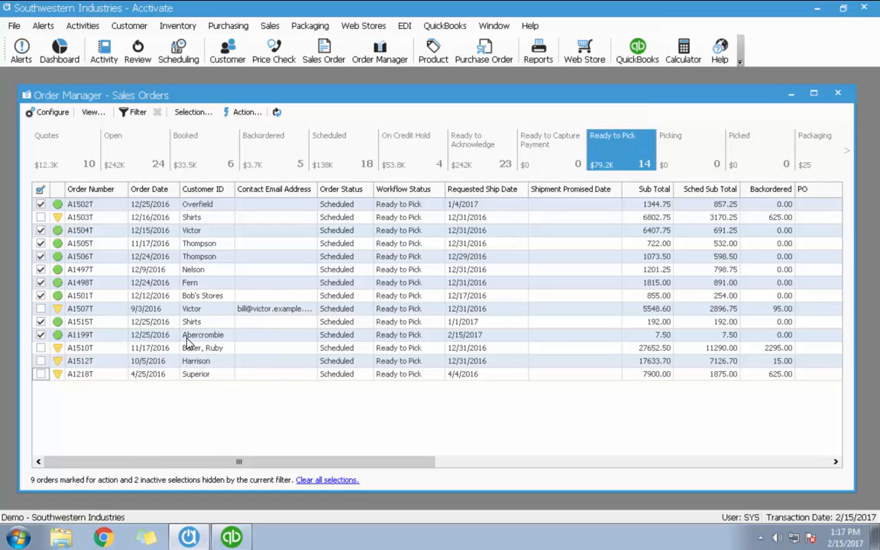
# Print the standard sales pack list for the nine marked orders to a report preview.
pyautogui.click(257, 114)
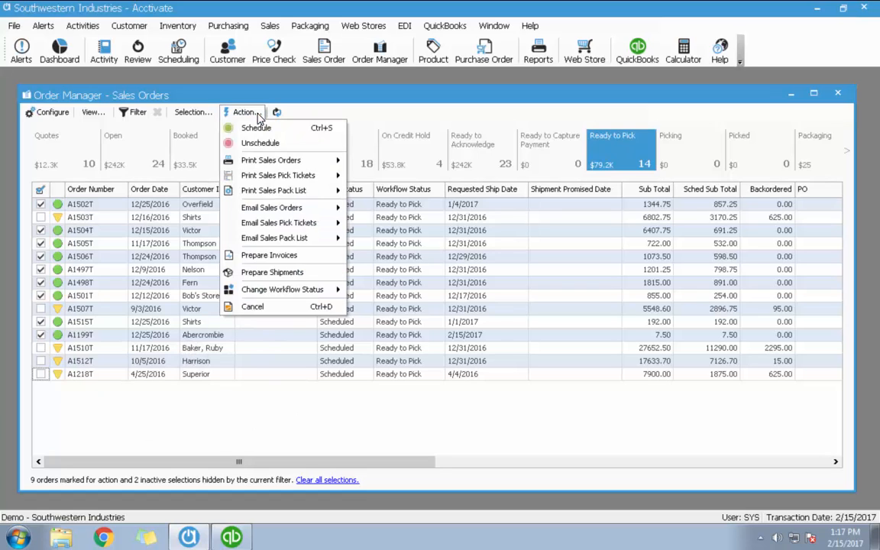
pyautogui.moveTo(291, 183)
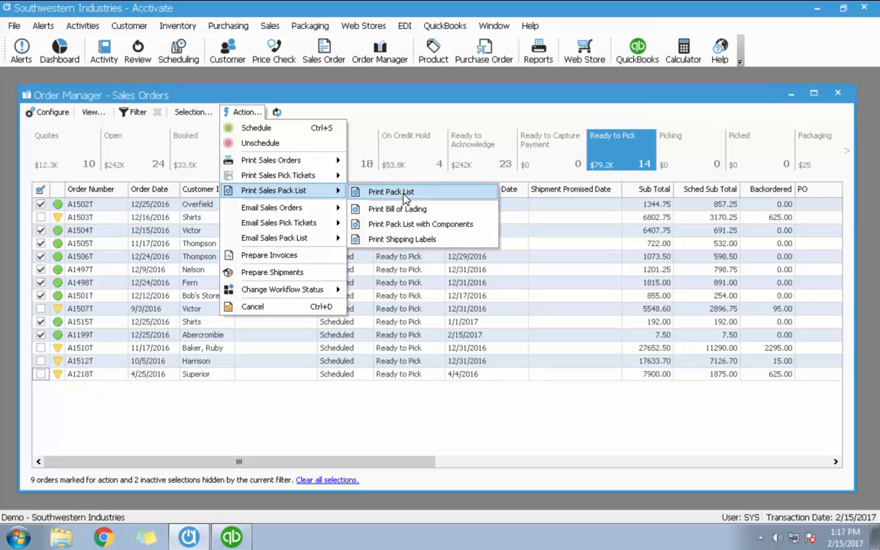
pyautogui.click(405, 197)
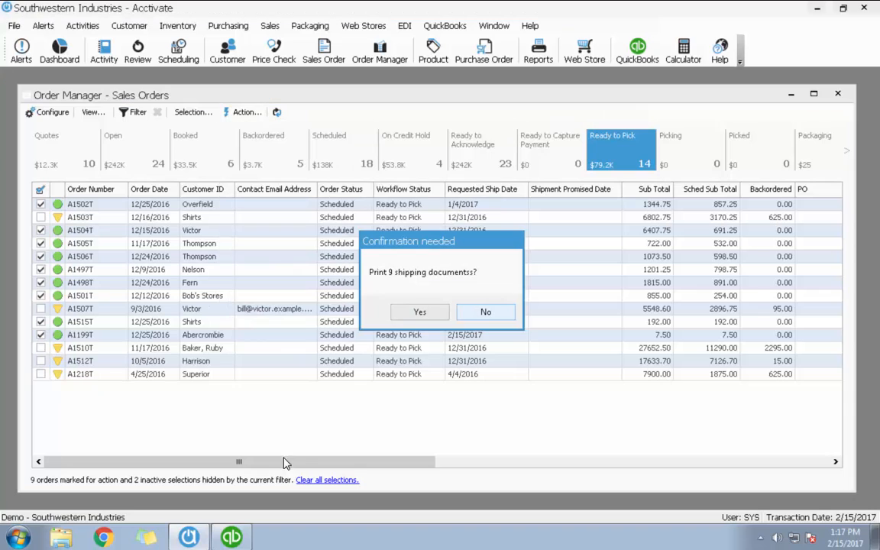
pyautogui.press('Return')
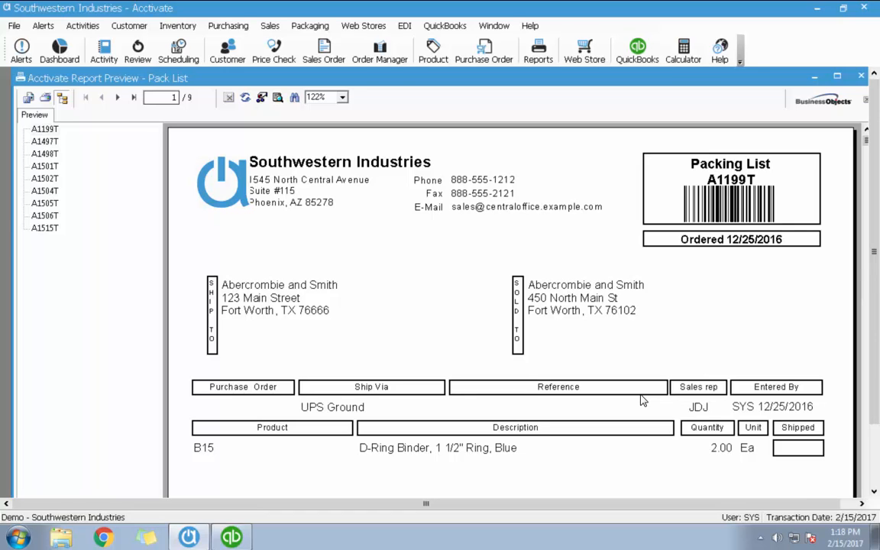
# Examine the packing lists of orders A1199T and A1504T in the preview and close it.
pyautogui.scroll(-3, 641, 400)
pyautogui.scroll(-8, 642, 401)
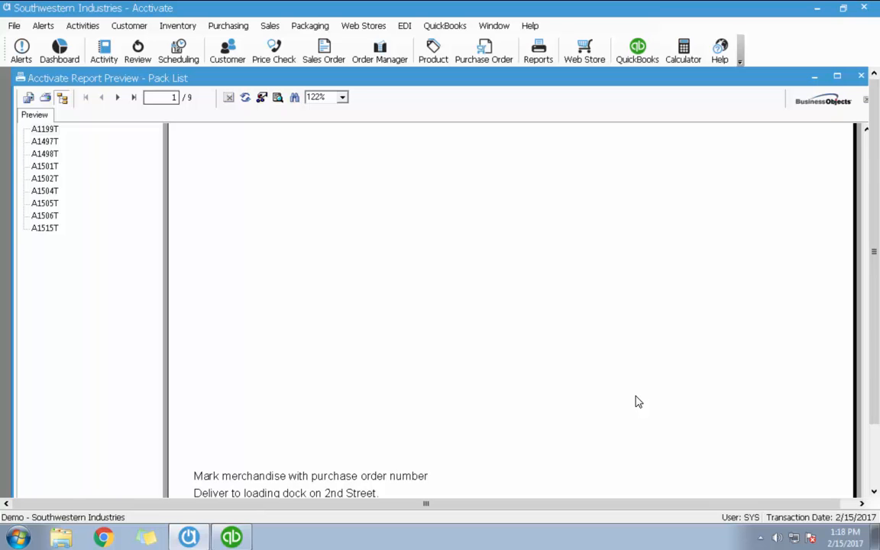
pyautogui.scroll(10, 636, 401)
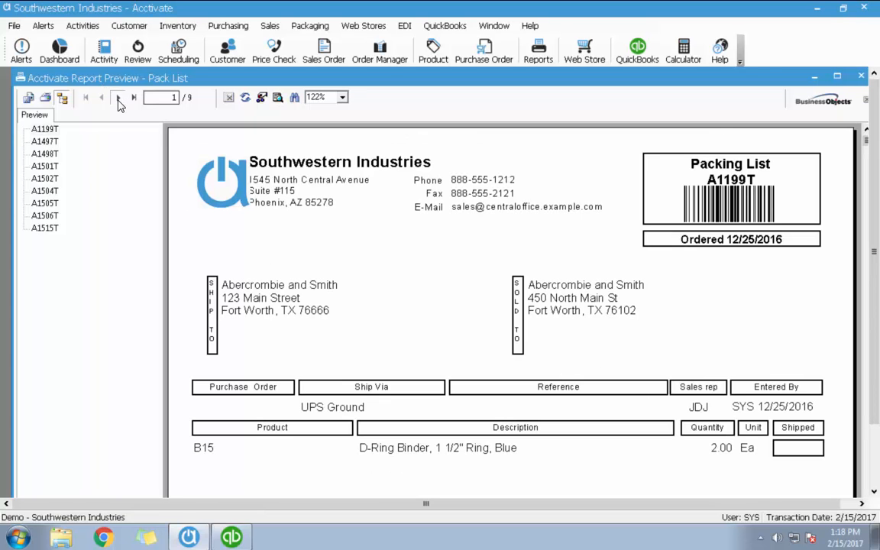
pyautogui.click(119, 100)
pyautogui.click(46, 190)
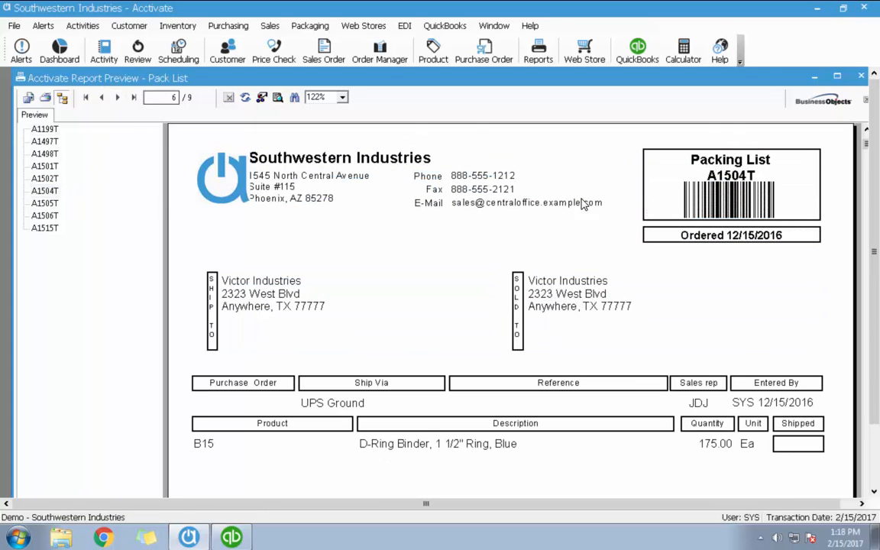
pyautogui.click(861, 77)
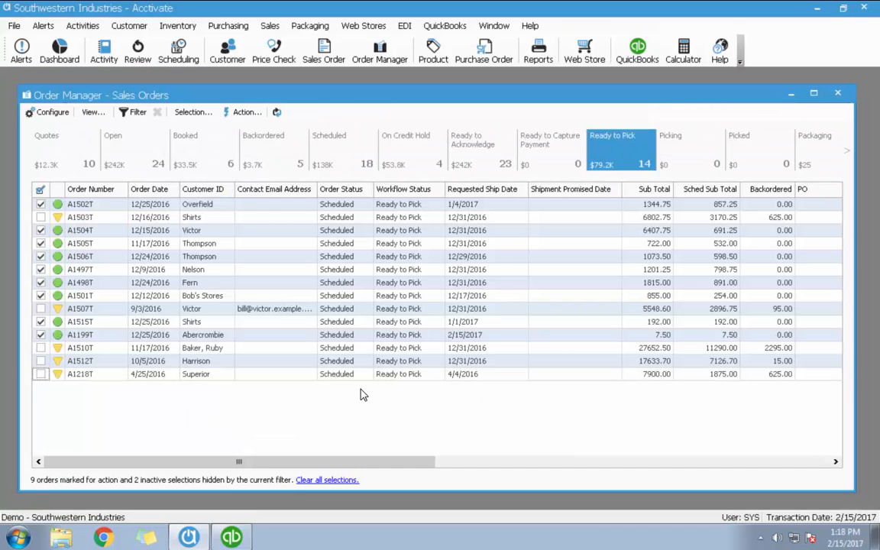
# Prepare invoices dated 2/15/2017 with emailing enabled for the nine marked orders, and select order A1515T in the exceptions list.
pyautogui.click(245, 113)
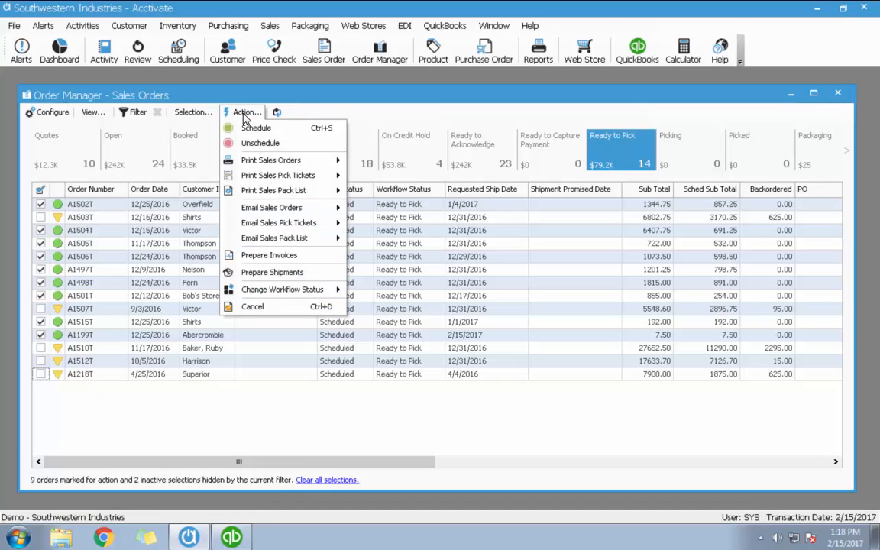
pyautogui.click(263, 256)
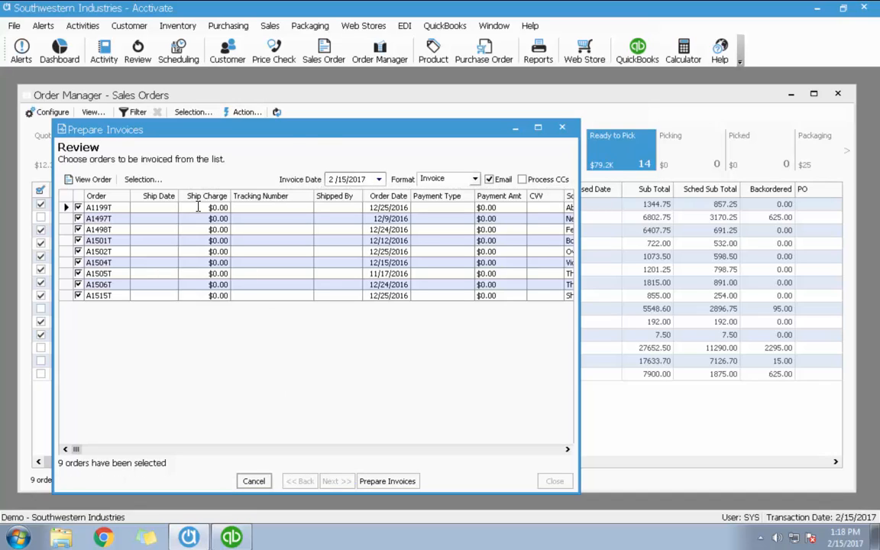
pyautogui.click(488, 179)
pyautogui.click(489, 179)
pyautogui.click(404, 482)
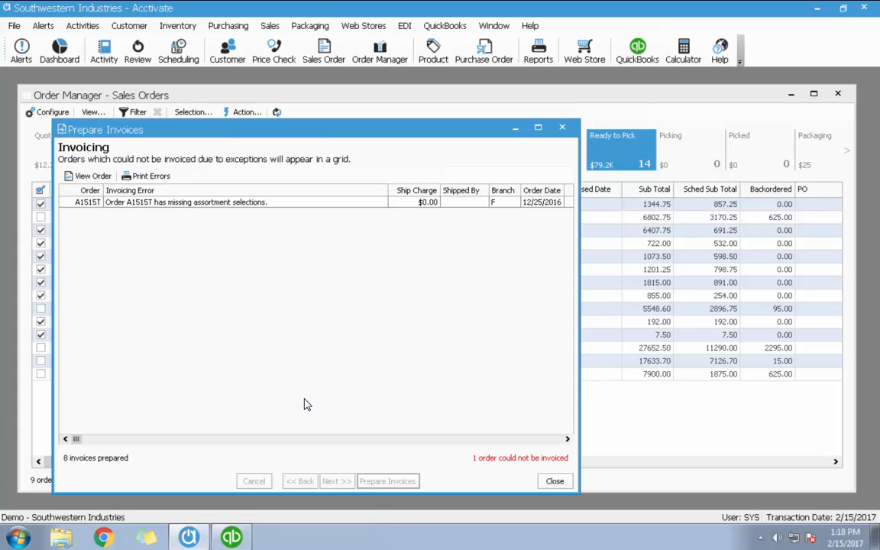
pyautogui.click(231, 204)
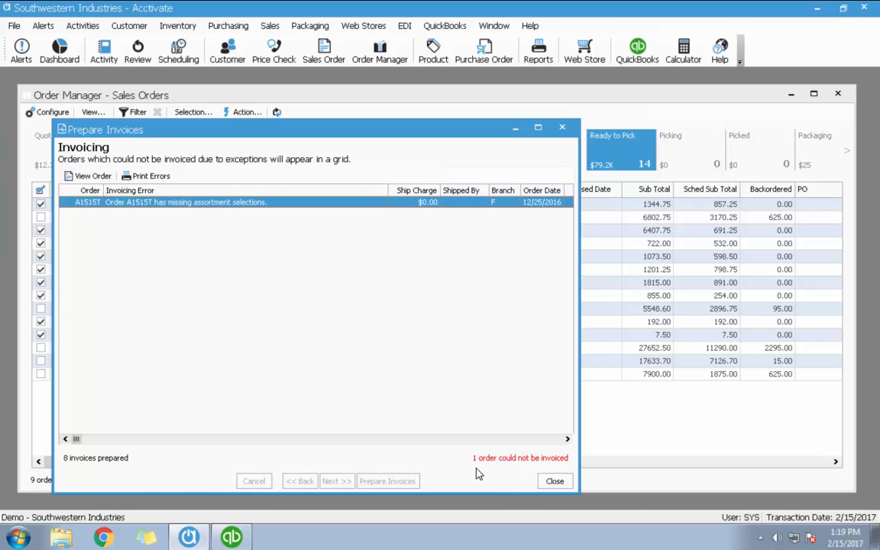
# Close the invoicing exceptions and view the open and the scheduled sales orders in the Order Manager.
pyautogui.click(555, 481)
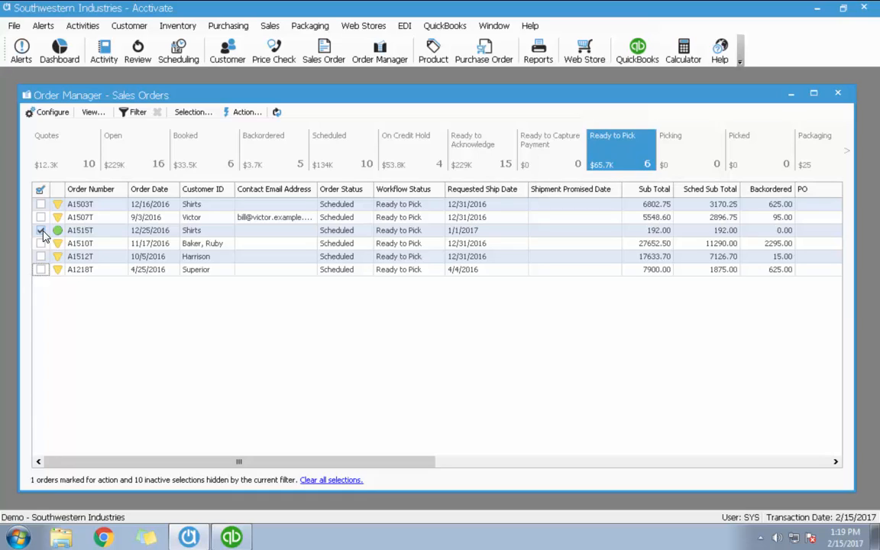
pyautogui.click(140, 150)
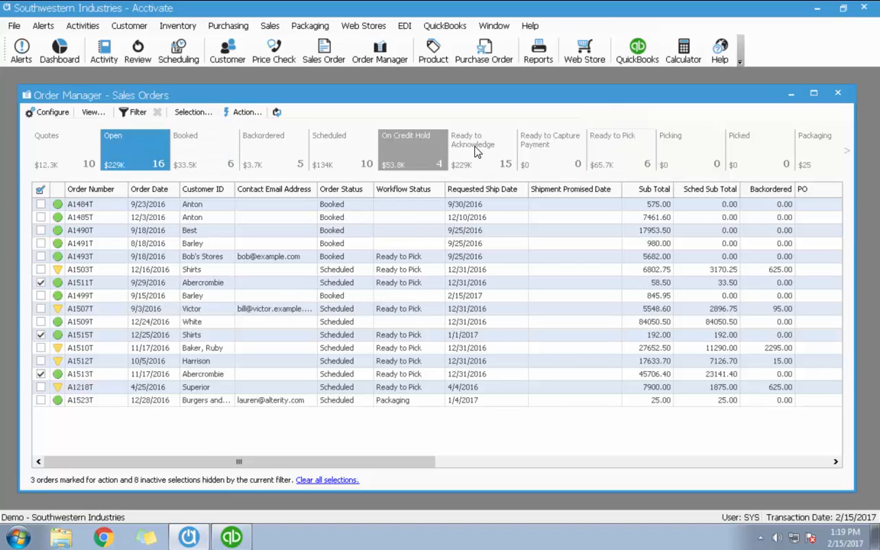
pyautogui.click(354, 149)
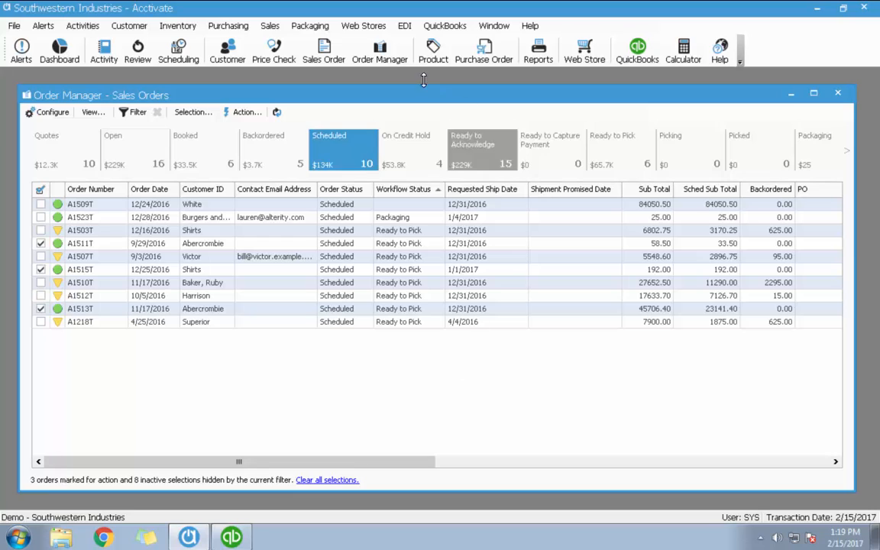
# Print the unprinted invoices to a report preview using the Invoice format.
pyautogui.click(268, 25)
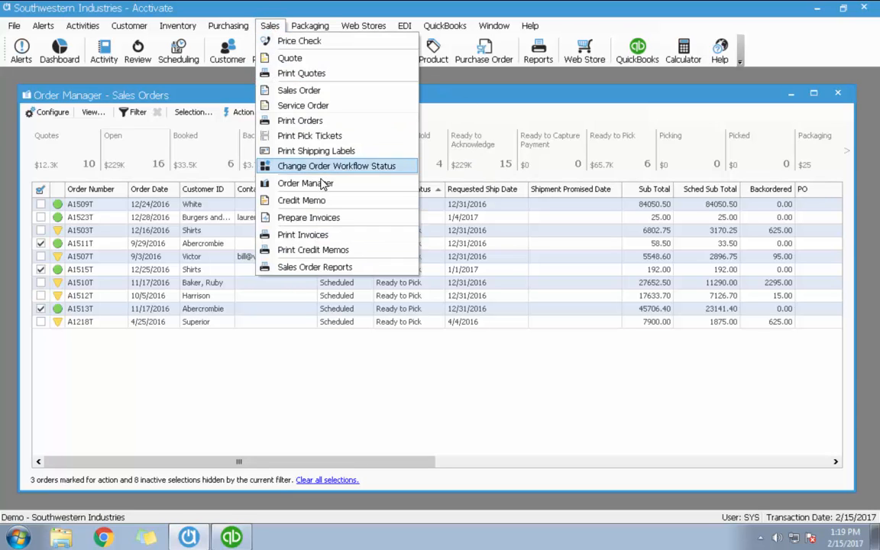
pyautogui.click(309, 234)
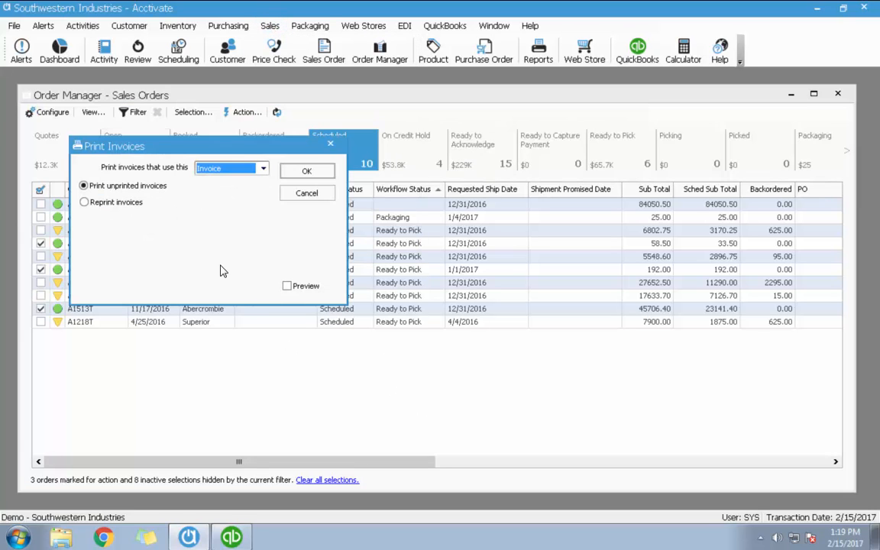
pyautogui.click(290, 288)
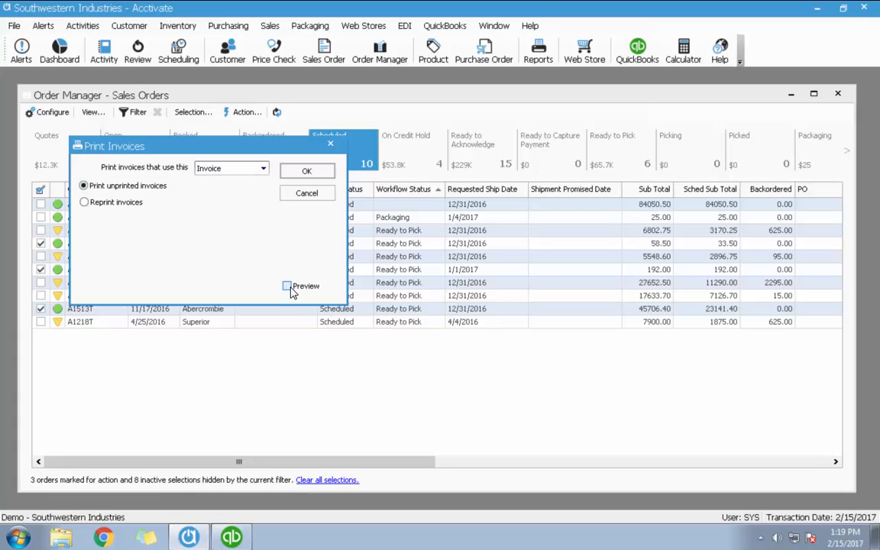
pyautogui.click(287, 287)
pyautogui.click(283, 172)
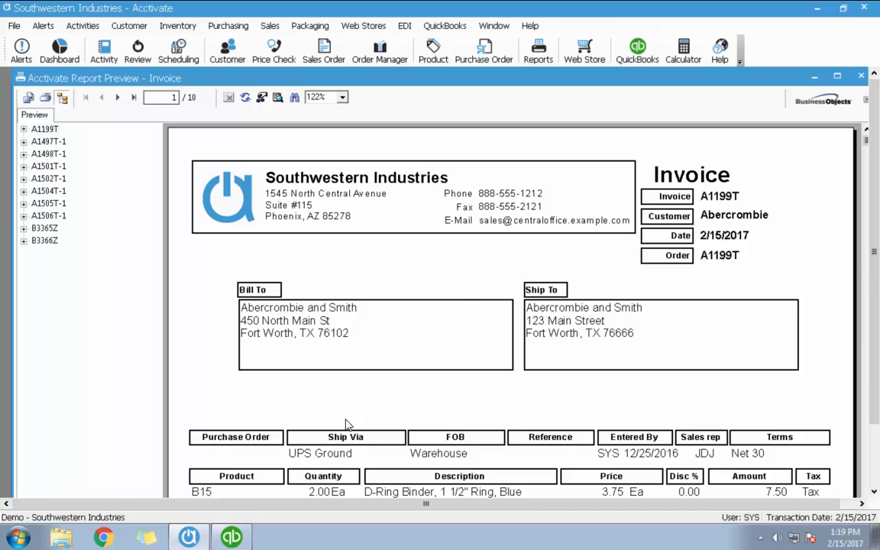
# Examine the first invoice in the preview, close it and mark the invoice printing as finished.
pyautogui.scroll(-3, 346, 423)
pyautogui.scroll(3, 345, 424)
pyautogui.click(861, 77)
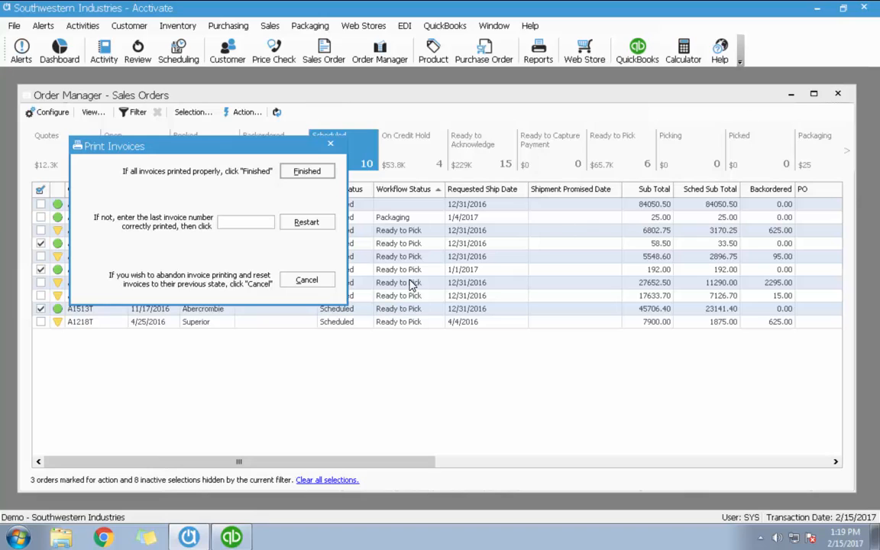
pyautogui.click(307, 171)
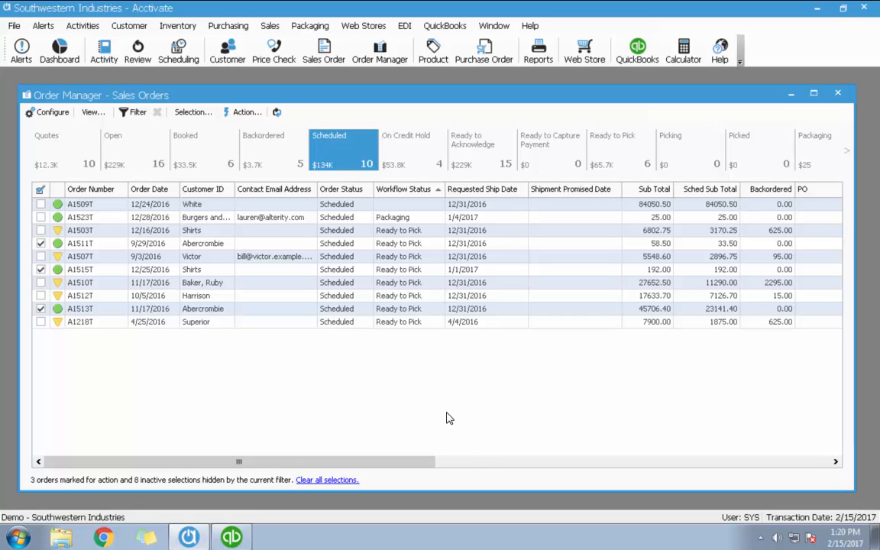
# Clear all order selections, mark the first two scheduled orders and look at the options for printing sales orders.
pyautogui.click(328, 481)
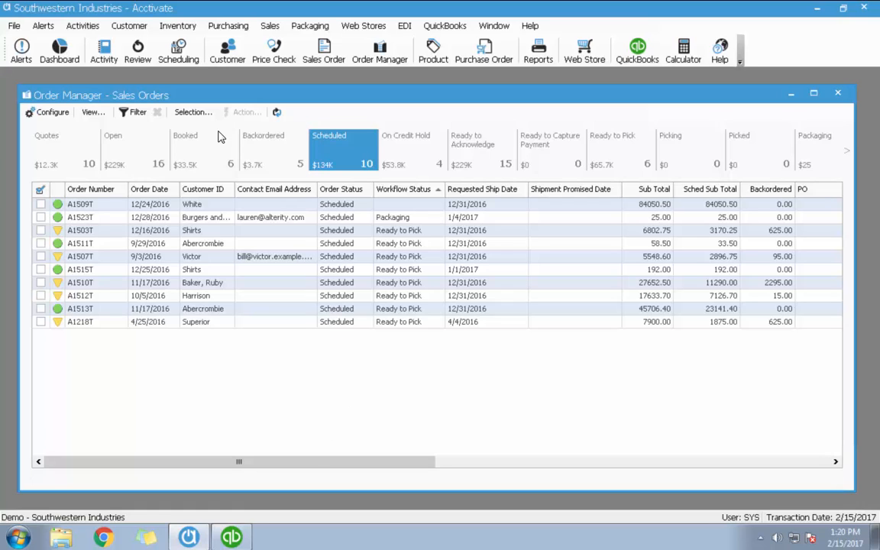
pyautogui.click(41, 204)
pyautogui.click(41, 217)
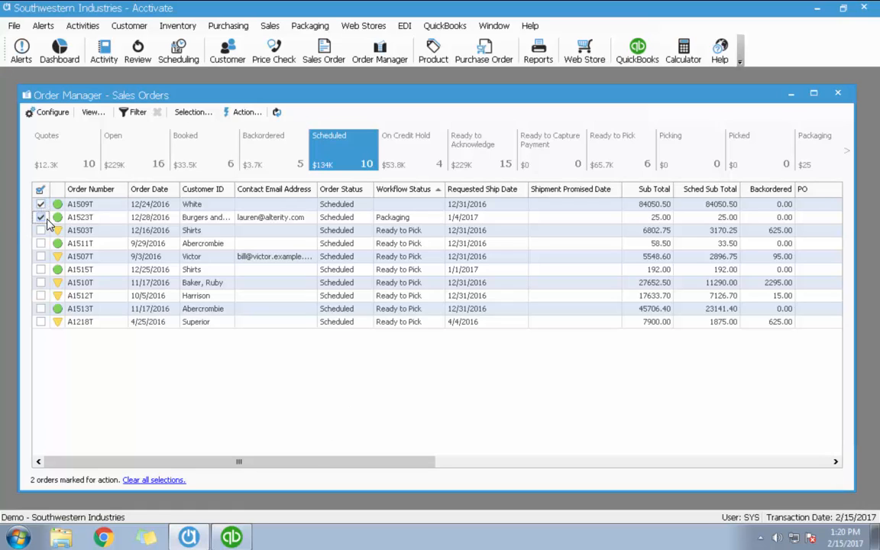
pyautogui.click(243, 111)
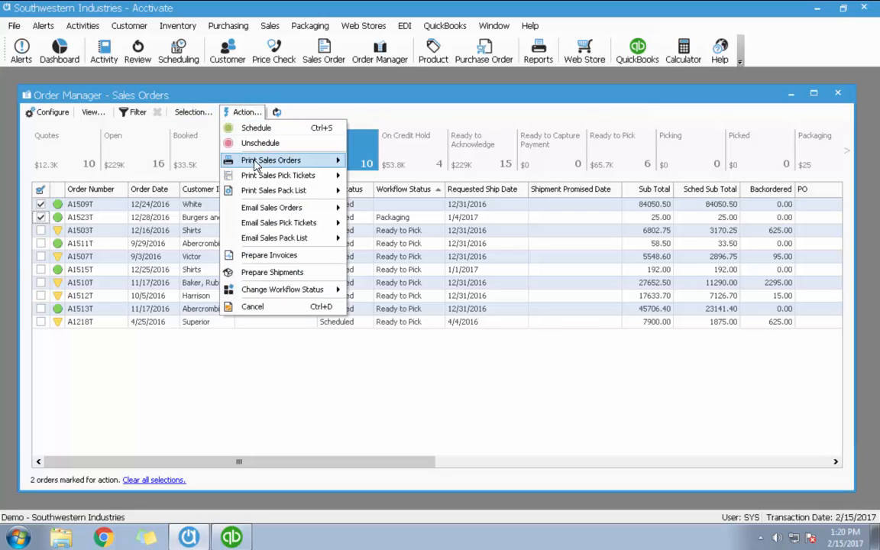
pyautogui.moveTo(256, 165)
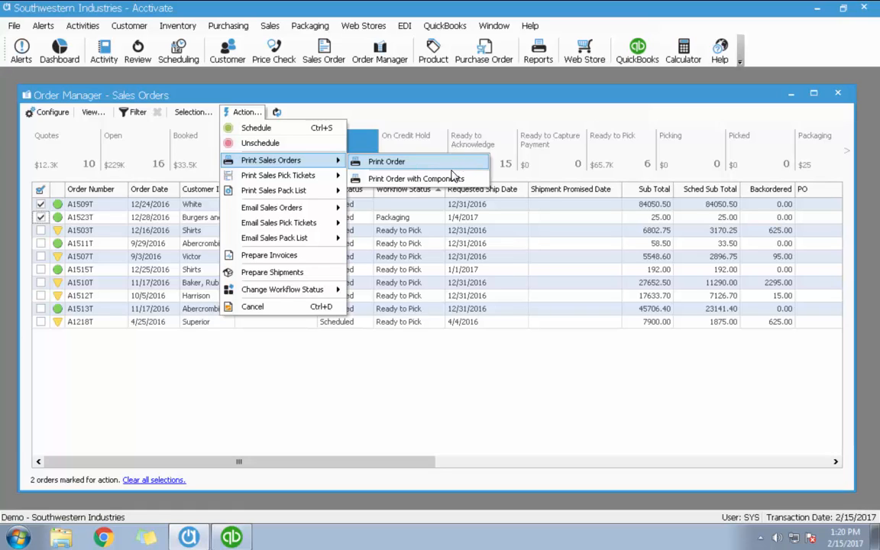
pyautogui.click(313, 416)
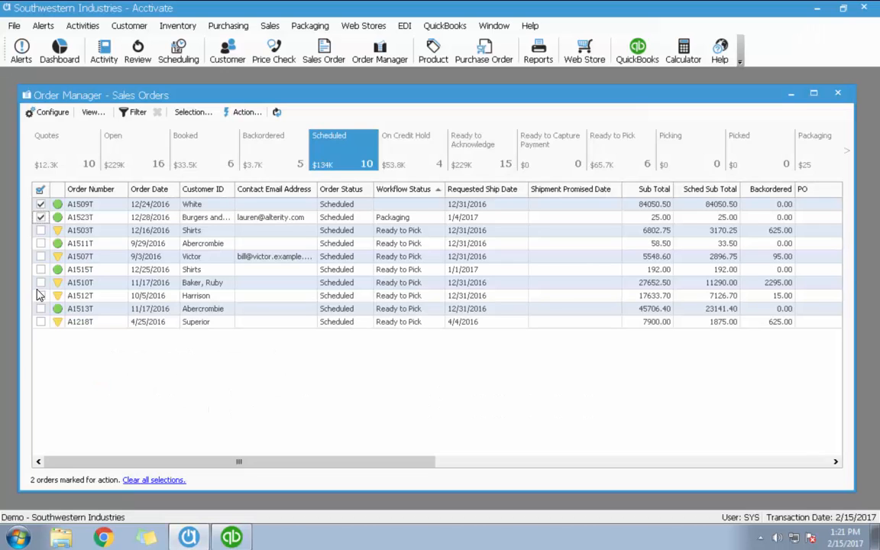
# Open the Configuration Manager, allowing all other Acctivate windows to close.
pyautogui.click(16, 27)
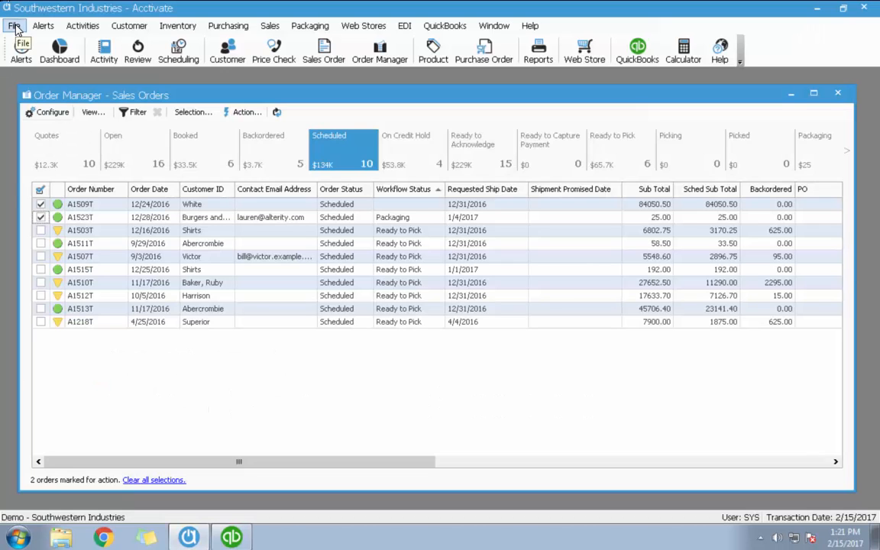
pyautogui.click(64, 103)
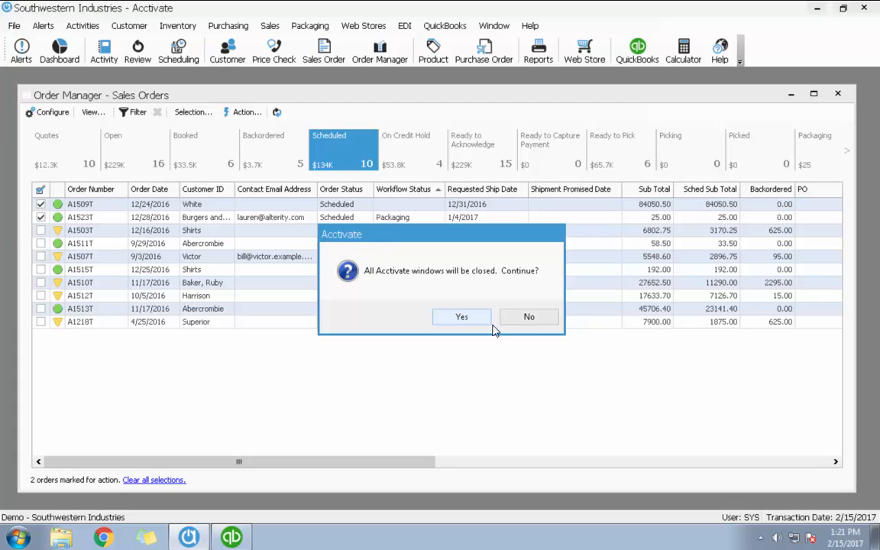
pyautogui.click(458, 316)
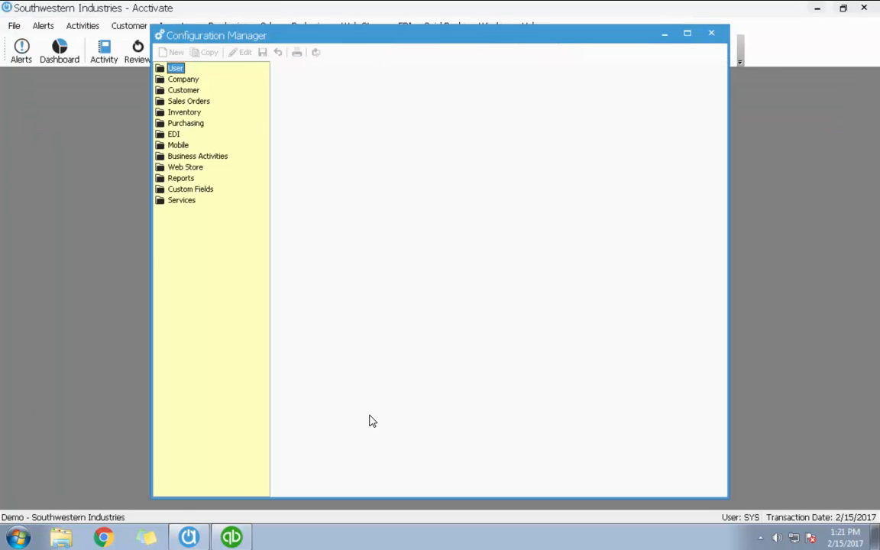
# Examine the GL accounts of the Customer Deposits product class in the inventory configuration and close the Configuration Manager.
pyautogui.doubleClick(182, 111)
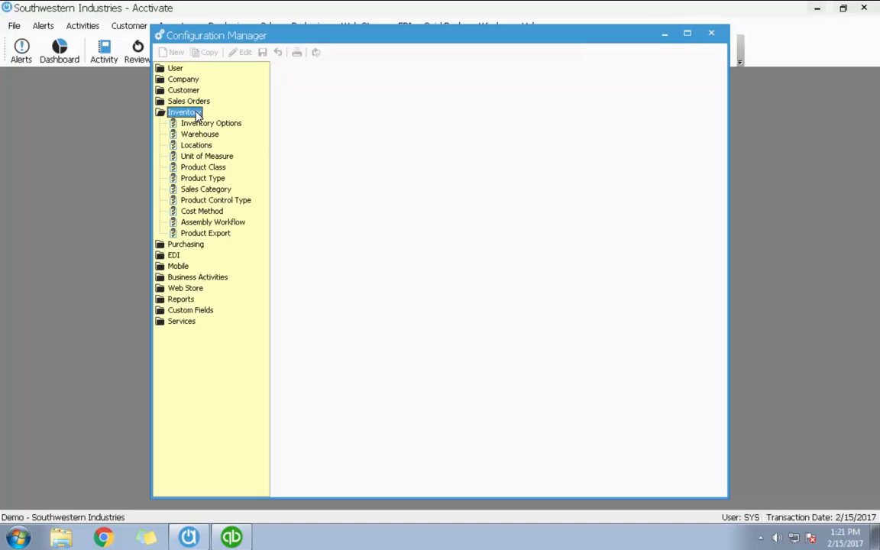
pyautogui.click(213, 168)
pyautogui.click(279, 108)
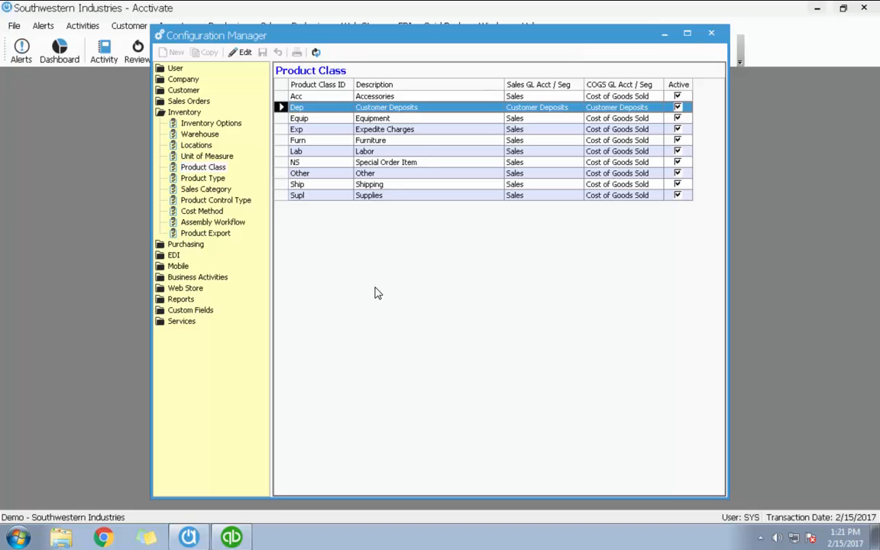
pyautogui.click(565, 111)
pyautogui.click(712, 35)
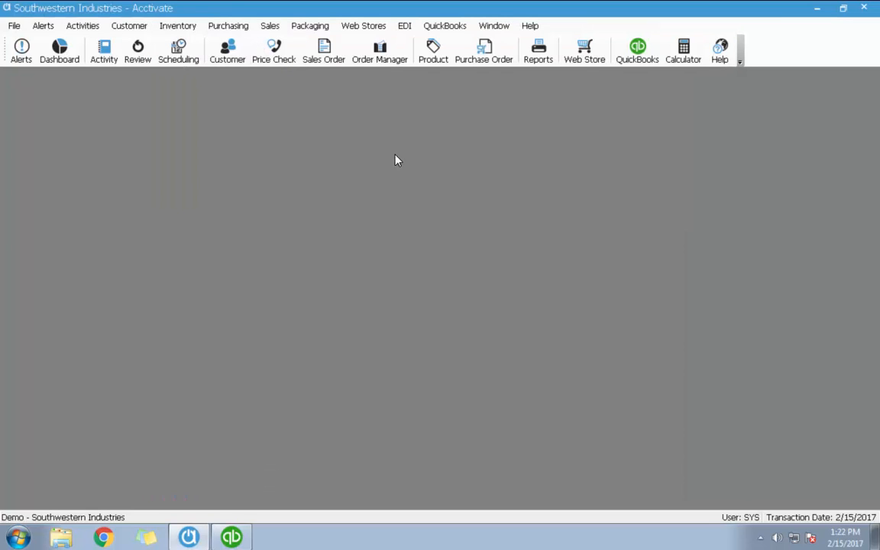
# Open the Barley Industries sales order dated 8/18/2016, set its status to Scheduled and save it.
pyautogui.click(324, 51)
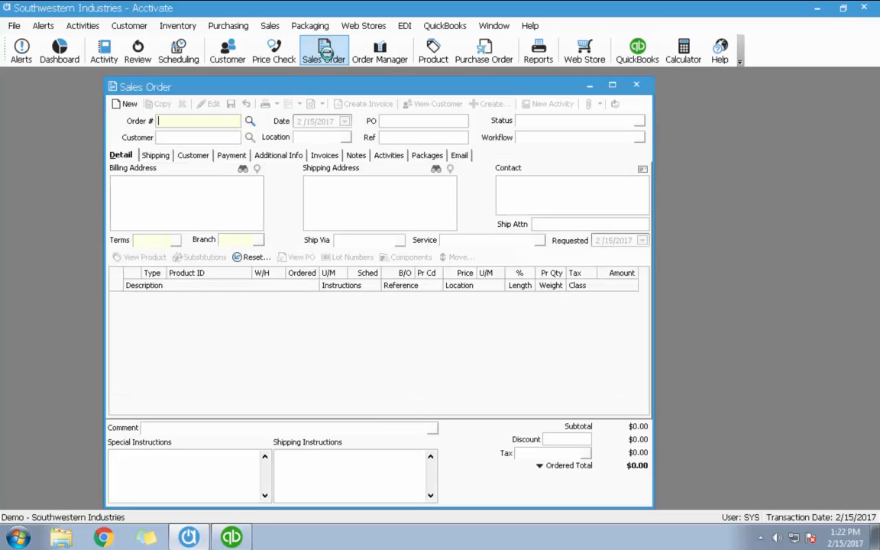
pyautogui.write('a1491t')
pyautogui.press('Return')
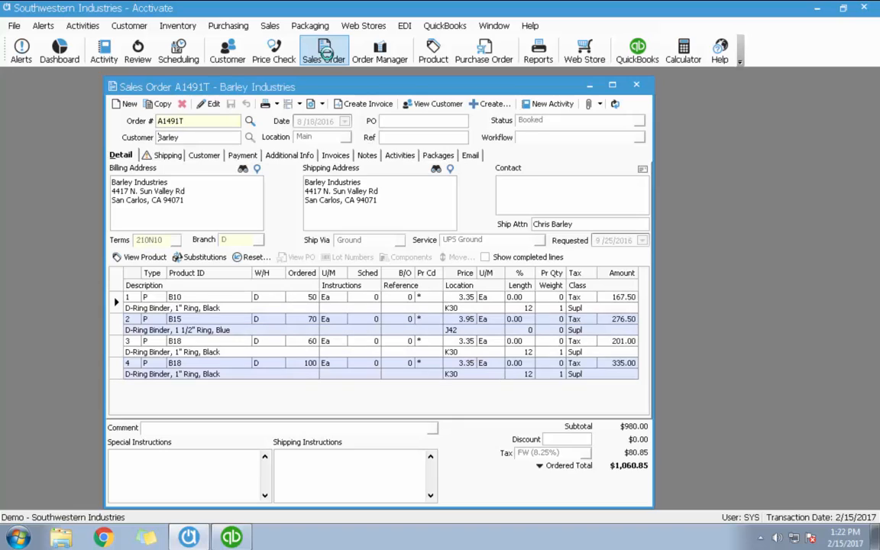
pyautogui.click(208, 104)
pyautogui.click(639, 124)
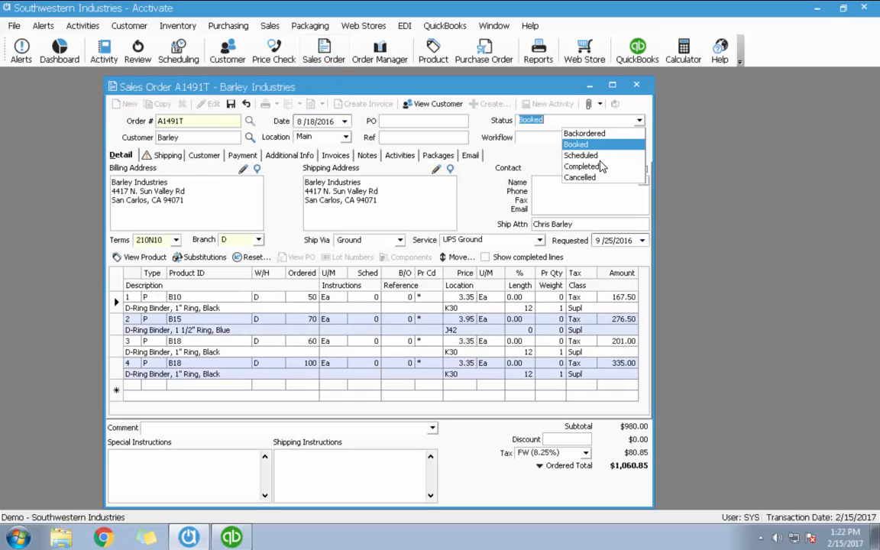
pyautogui.click(543, 153)
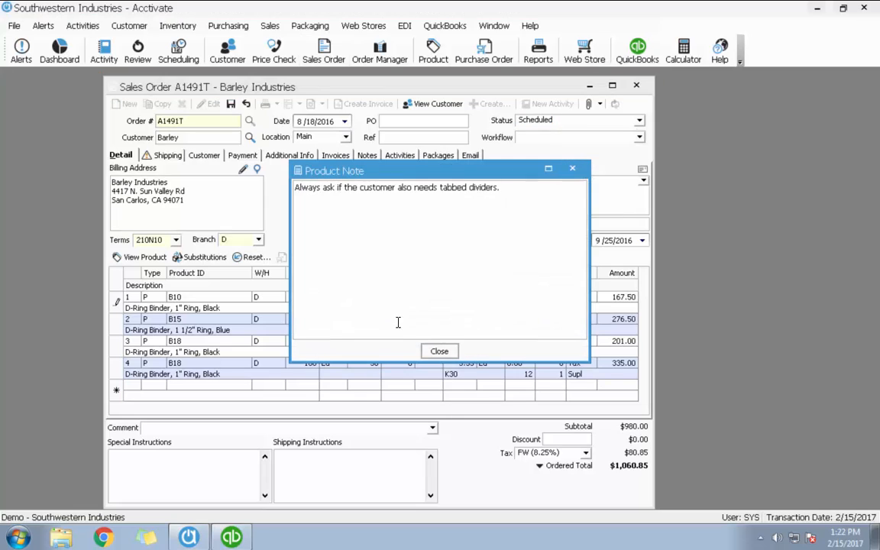
pyautogui.click(437, 352)
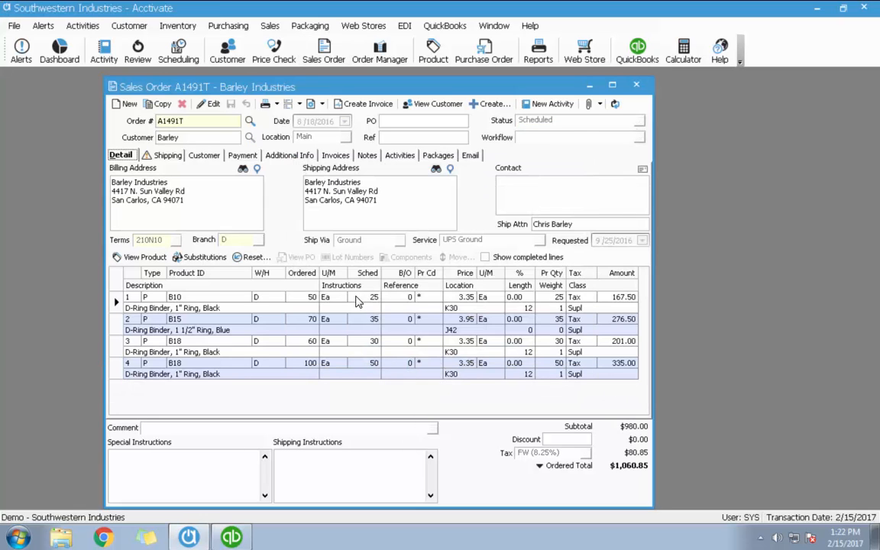
# Add a Deposit line priced at 530.43, with scheduled quantities of 0 on the four binder lines, and save the order.
pyautogui.click(206, 104)
pyautogui.click(217, 386)
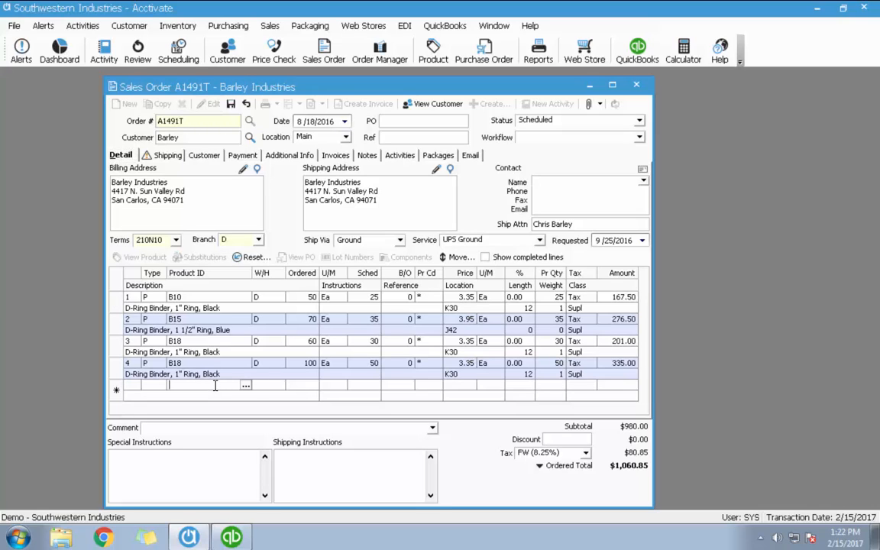
pyautogui.write('deposit')
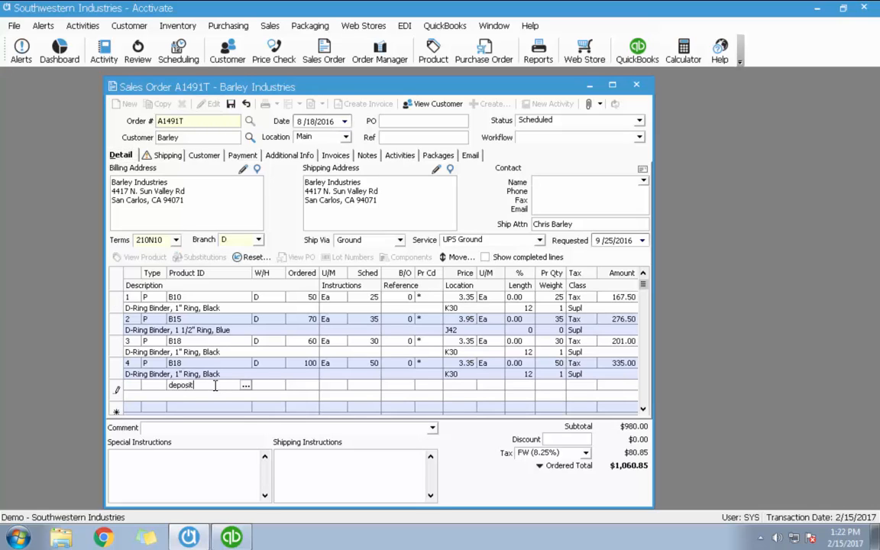
pyautogui.press('Tab')
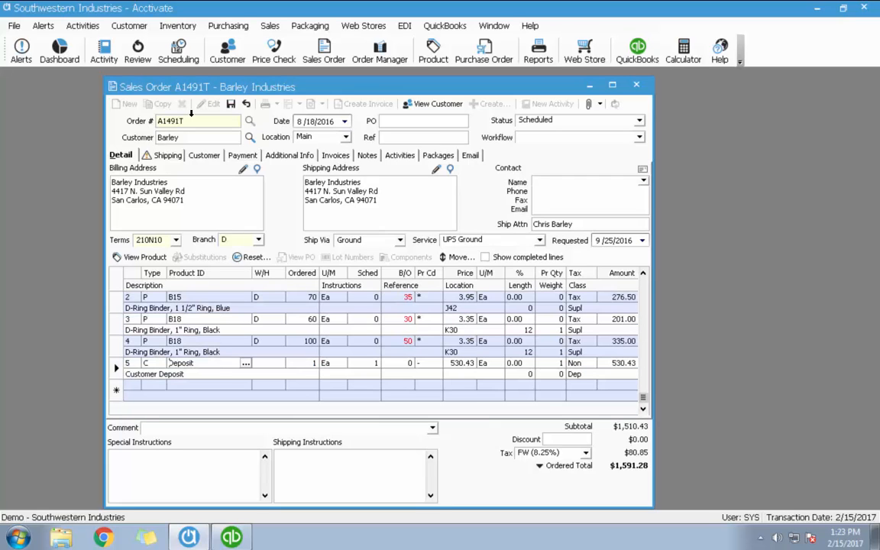
pyautogui.click(230, 104)
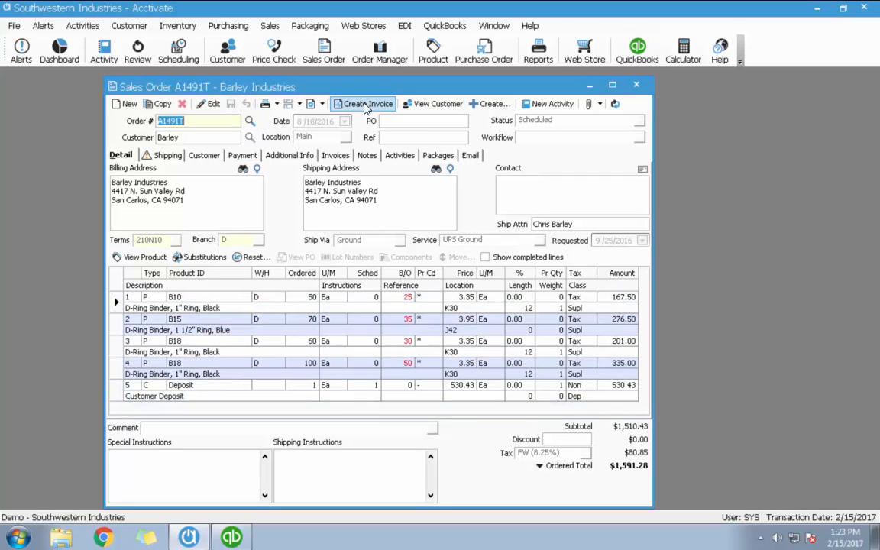
# Invoice the deposit on 2/15/2017 with a cash payment of $530.43.
pyautogui.click(364, 105)
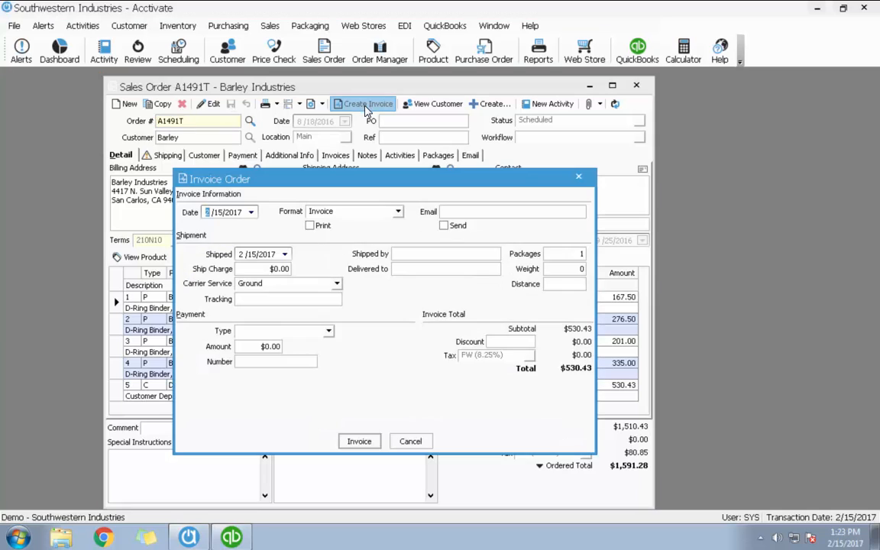
pyautogui.click(327, 332)
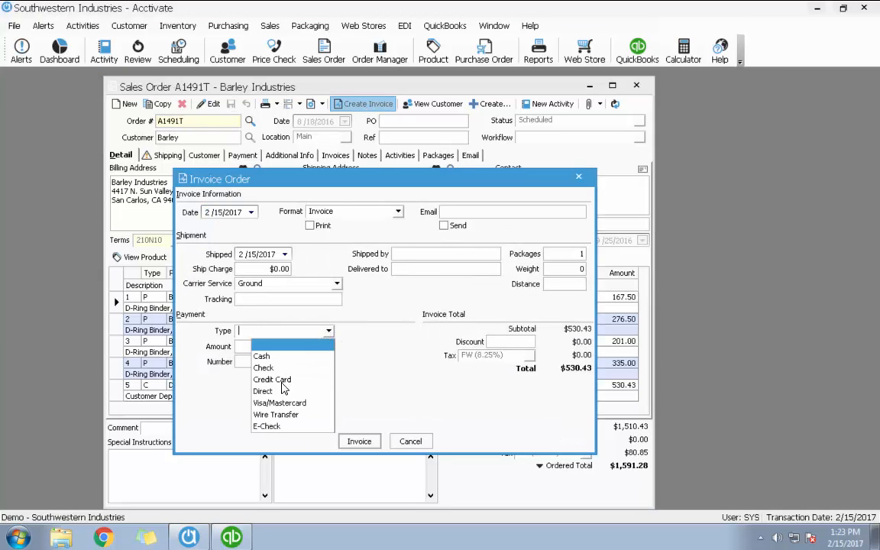
pyautogui.click(299, 356)
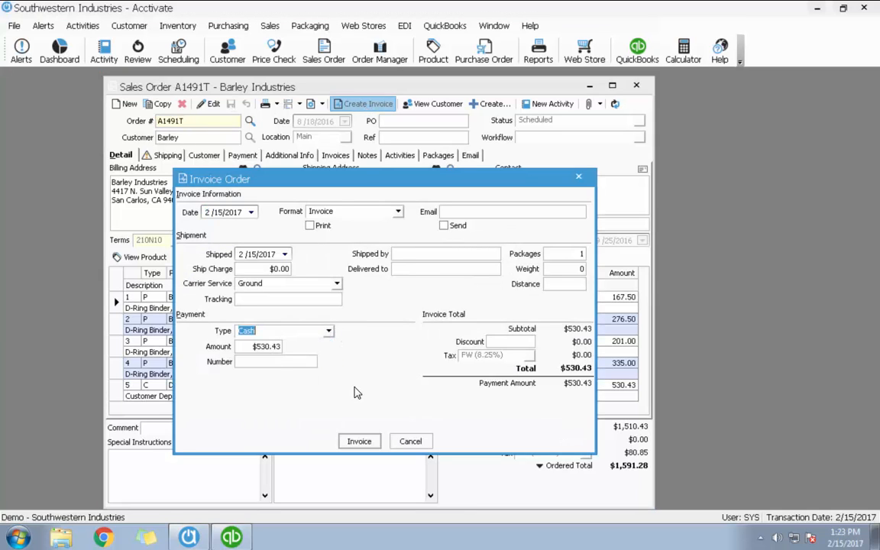
pyautogui.click(359, 442)
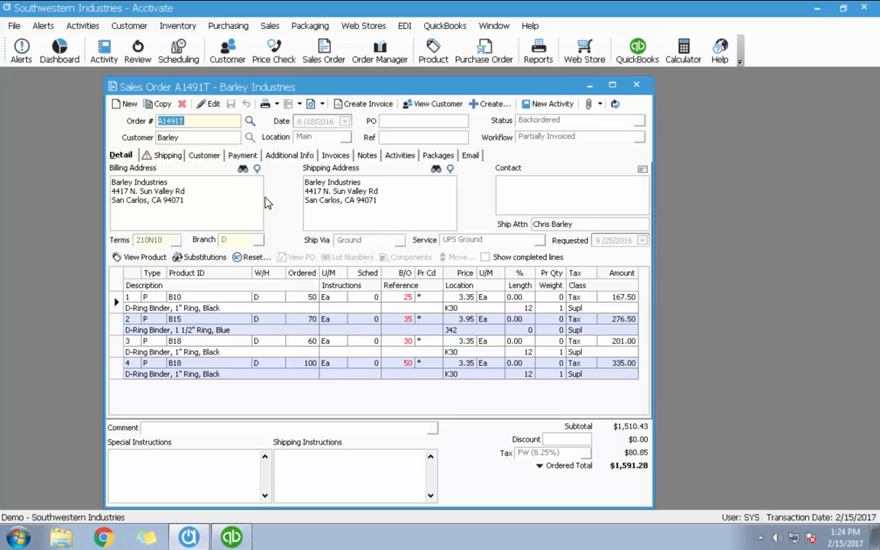
# Set the partially invoiced Barley Industries order's status to Scheduled to schedule the remaining binder lines, and save it.
pyautogui.click(206, 103)
pyautogui.click(639, 122)
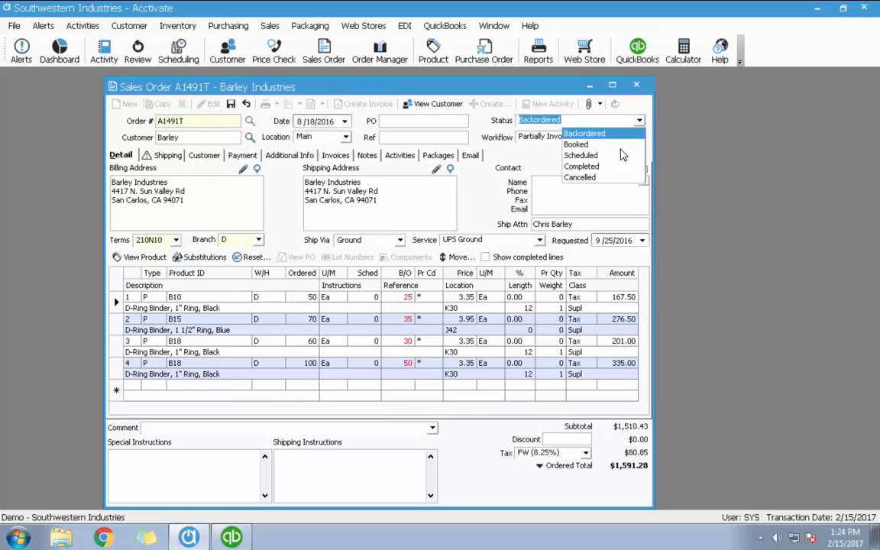
pyautogui.click(575, 154)
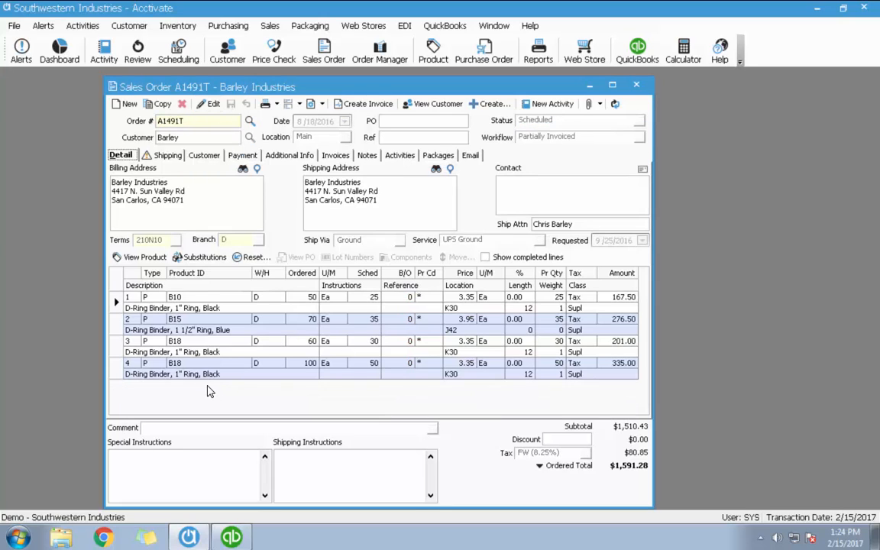
# Add a Deposit line with quantity -1 priced at 530.43 to the Barley Industries order and save it.
pyautogui.click(210, 384)
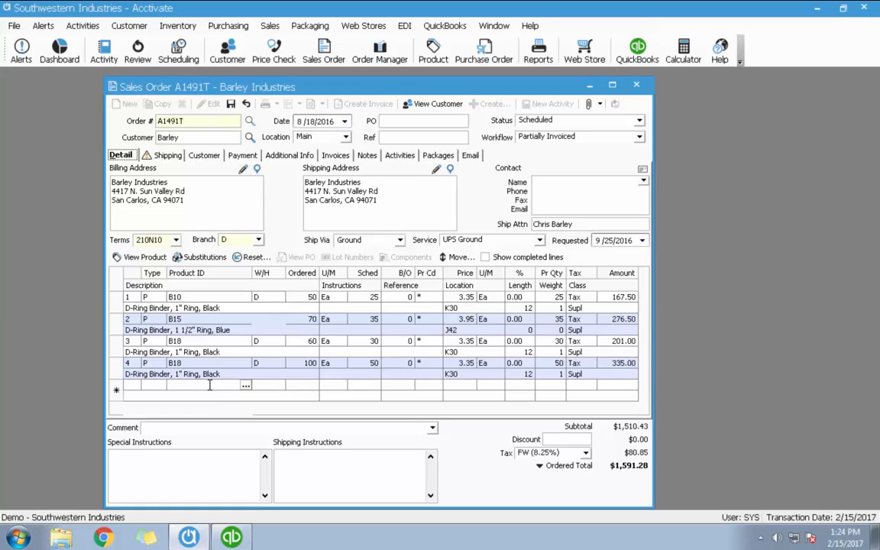
pyautogui.write('depos')
pyautogui.press('Tab')
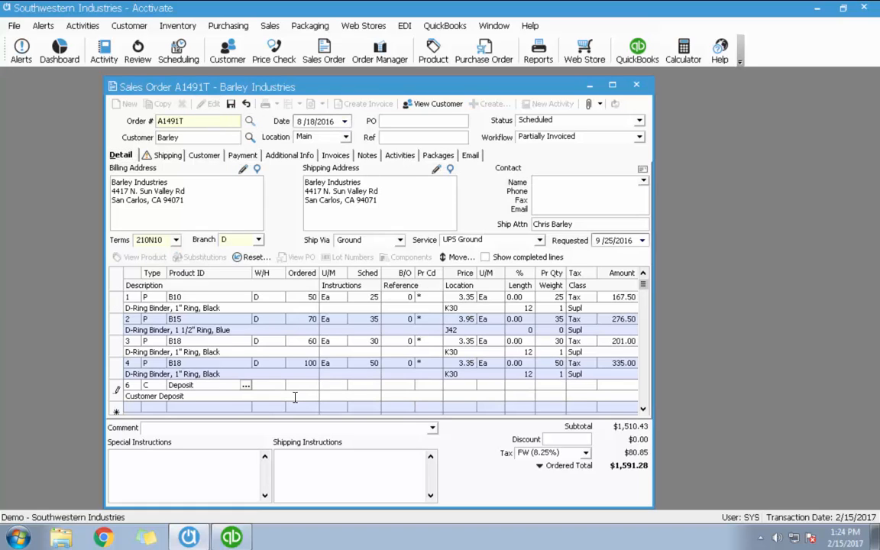
pyautogui.write('-1')
pyautogui.press('Tab')
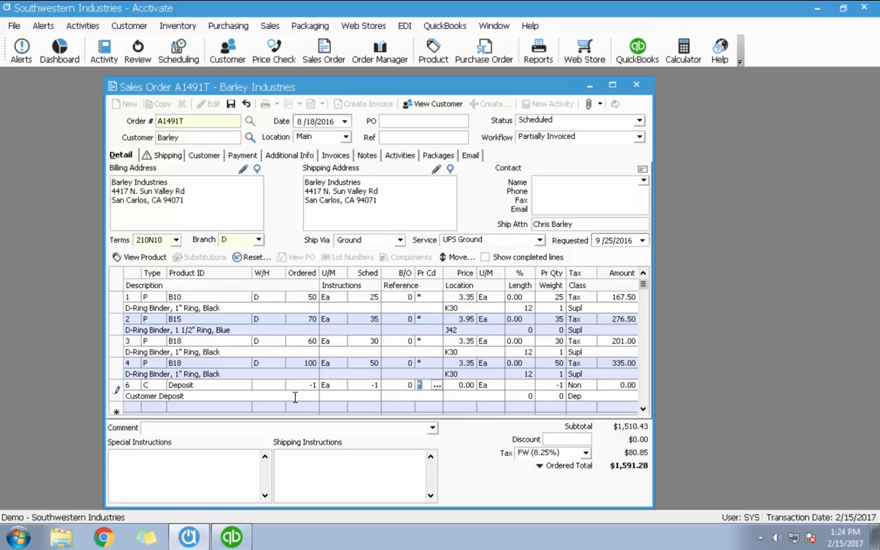
pyautogui.press('Tab')
pyautogui.write('530.43')
pyautogui.press('Tab')
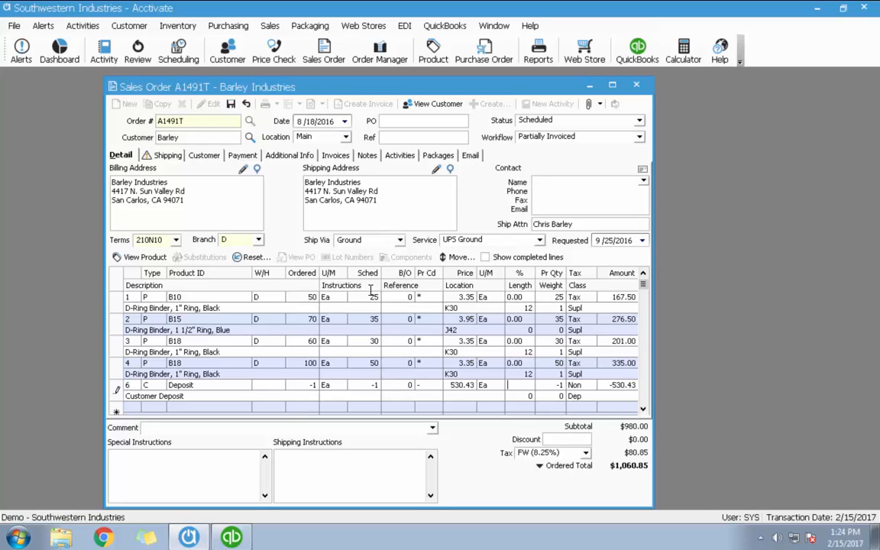
pyautogui.click(231, 103)
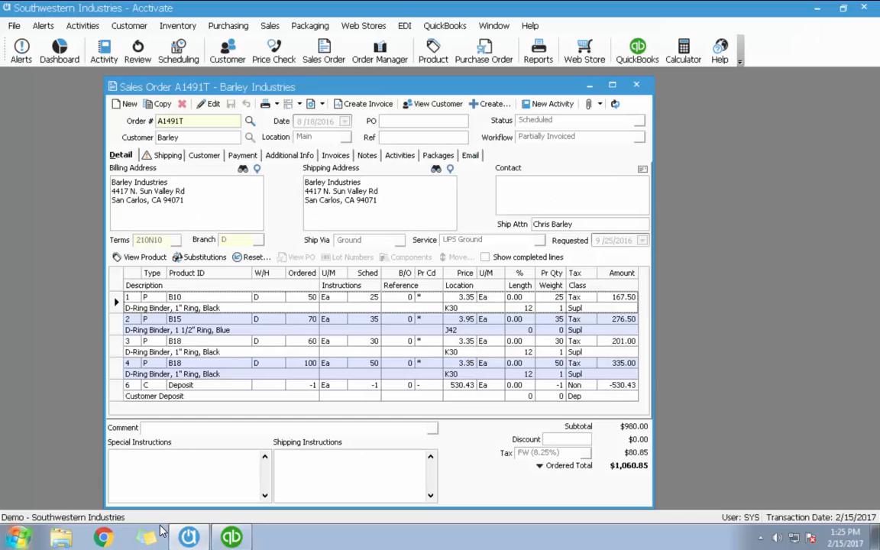
# View the Barley Industries customer record's price settings, including the default invoice discount percentage, and close the record.
pyautogui.click(423, 104)
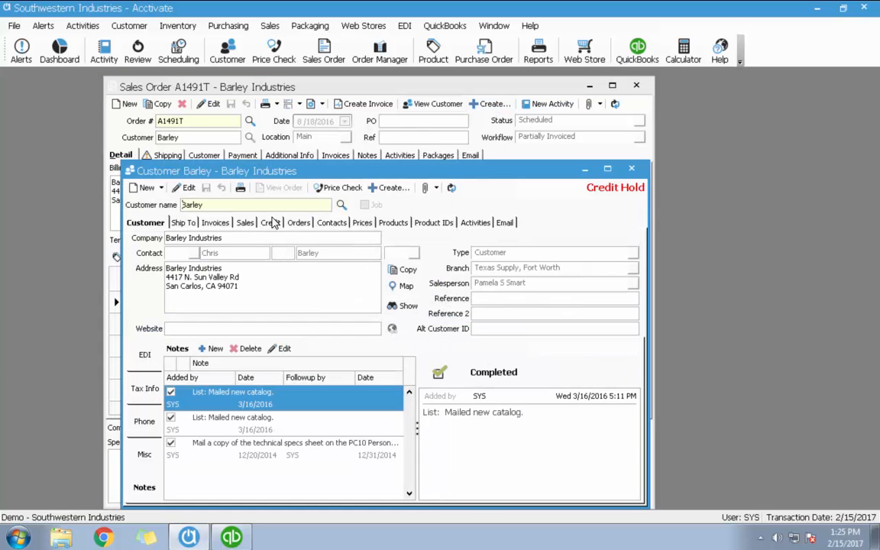
pyautogui.click(361, 222)
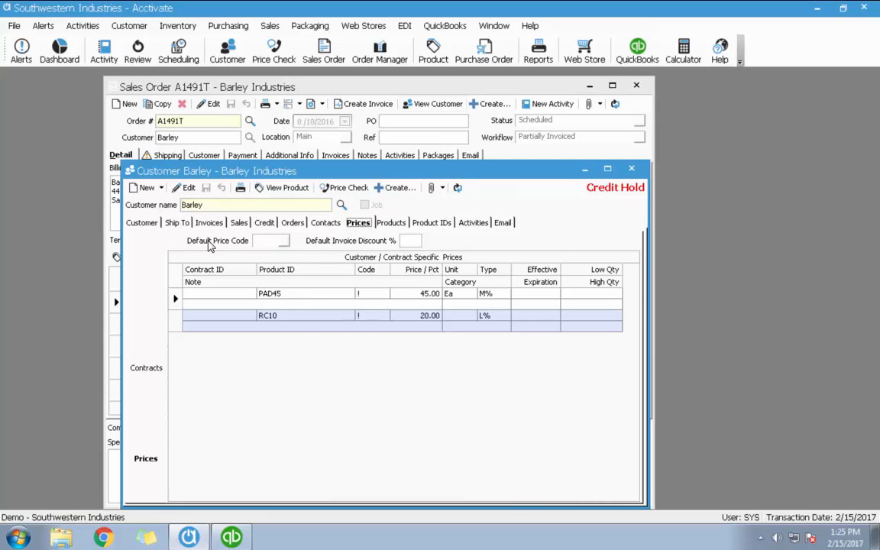
pyautogui.click(415, 240)
pyautogui.click(631, 168)
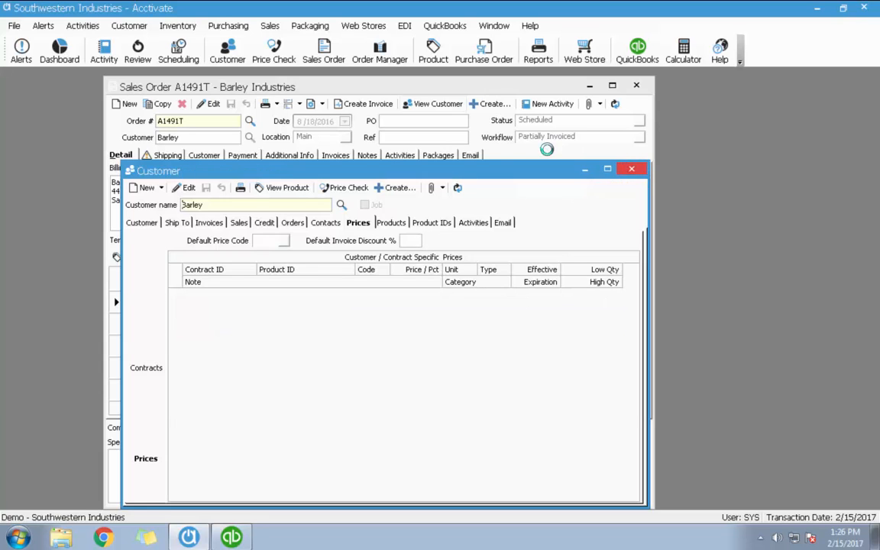
# Open the Best Cleaning and Laundry sales order dated 9/18/2016 and set its status to Scheduled.
pyautogui.click(249, 121)
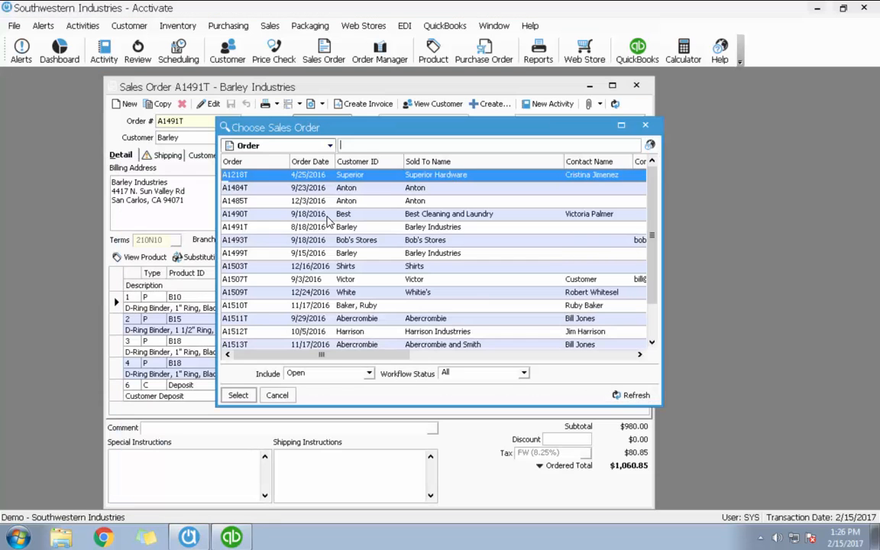
pyautogui.click(328, 215)
pyautogui.doubleClick(329, 220)
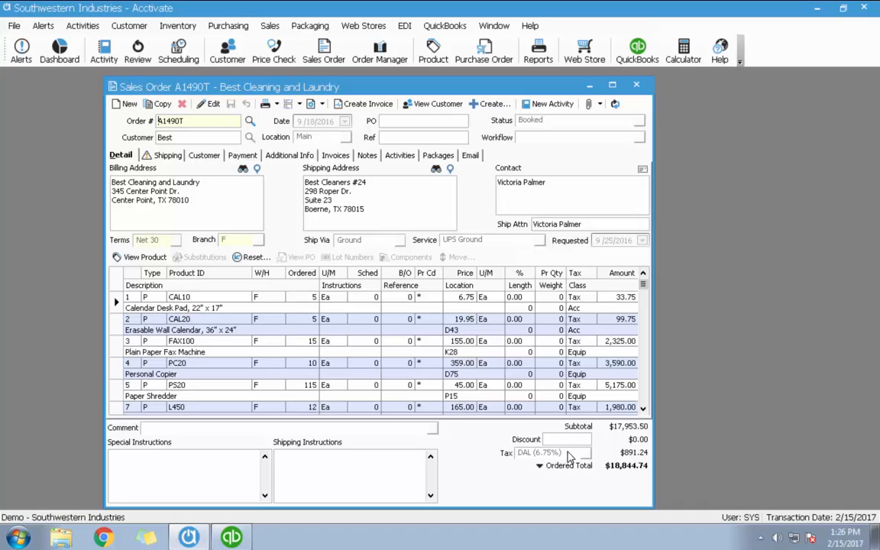
pyautogui.click(207, 104)
pyautogui.click(639, 120)
pyautogui.click(546, 144)
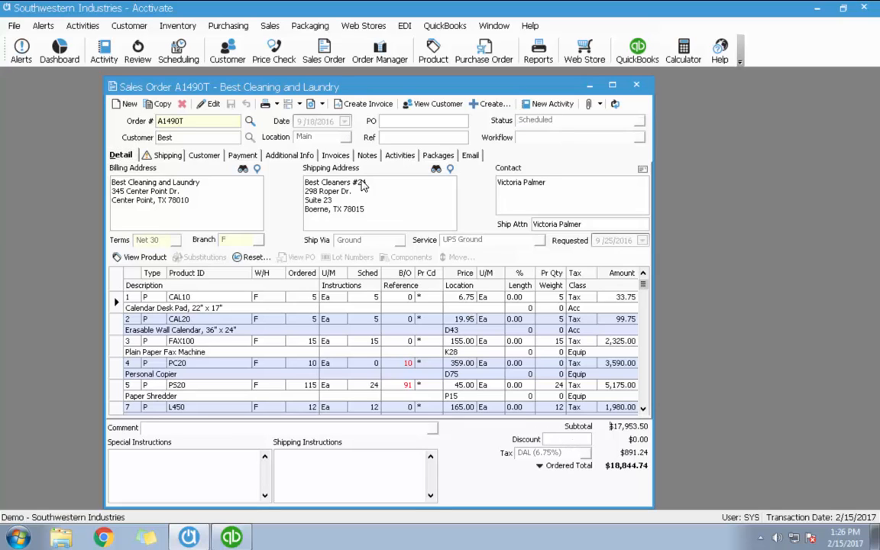
# Edit the Best Cleaning and Laundry order, trying a flat discount of 10 before setting the order discount to 10%.
pyautogui.click(207, 104)
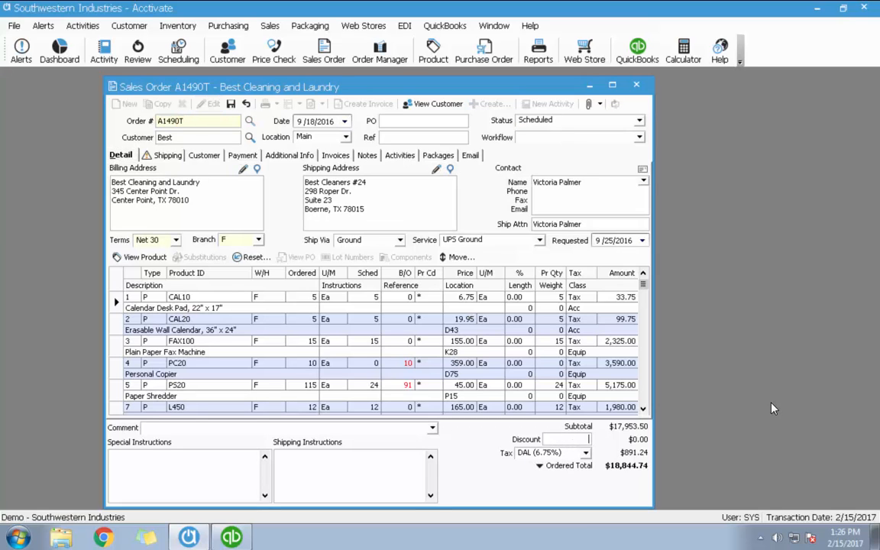
pyautogui.write('10')
pyautogui.press('Delete')
pyautogui.press('Tab')
pyautogui.click(565, 440)
pyautogui.write('10%')
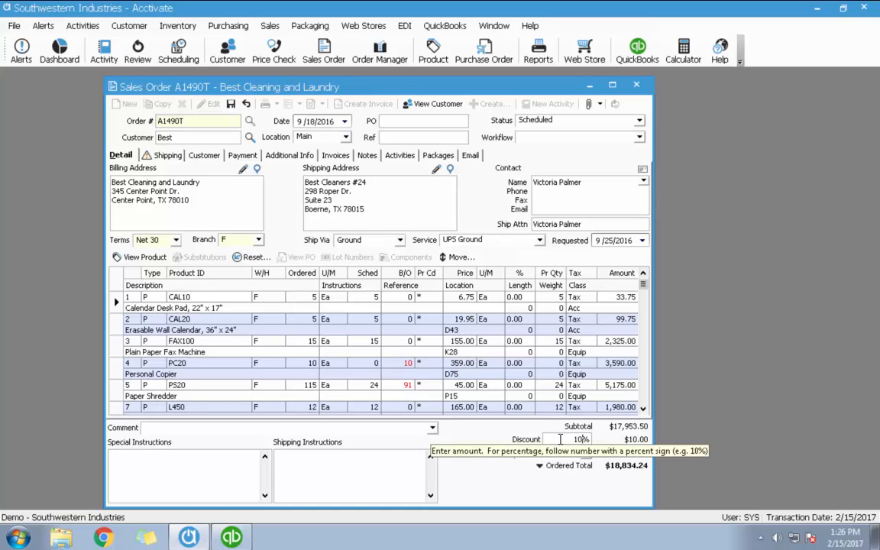
pyautogui.click(518, 374)
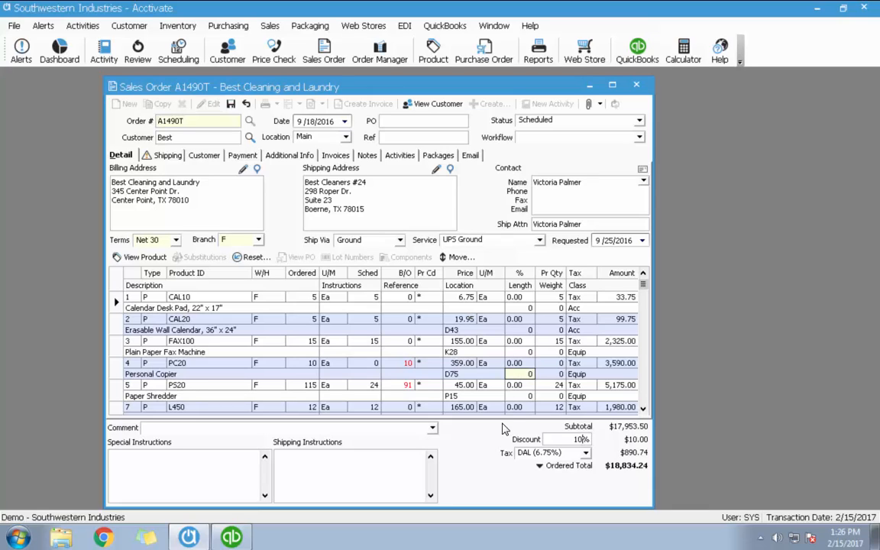
pyautogui.click(483, 351)
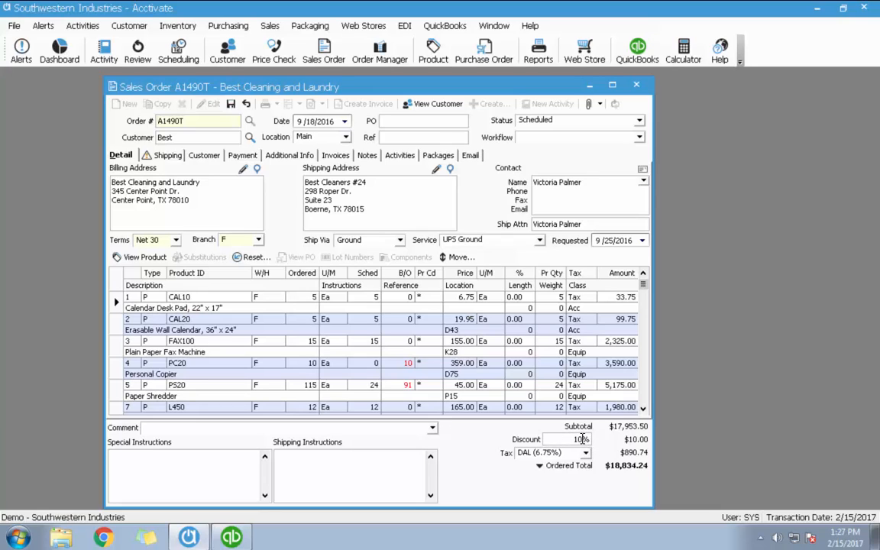
# Highlight the line discount percentage column and open the CAL10 line's percentage for editing.
pyautogui.click(524, 289)
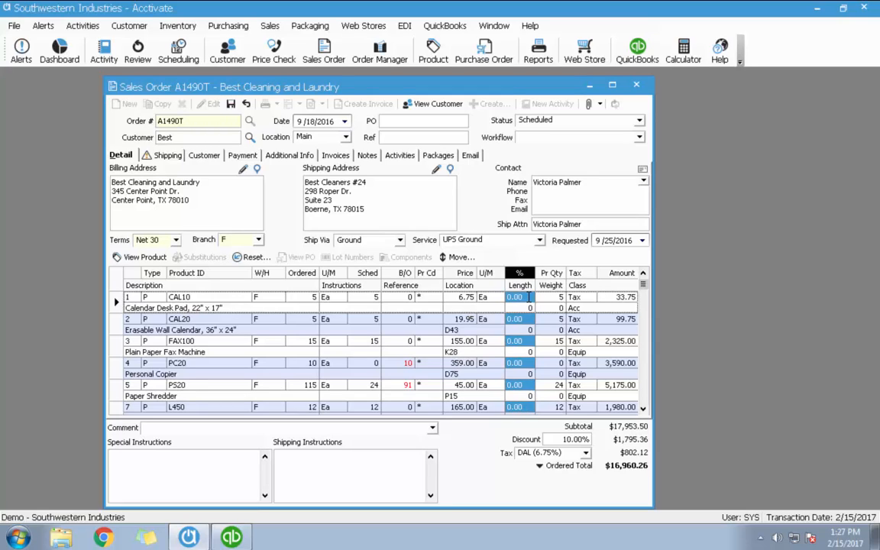
pyautogui.click(529, 297)
pyautogui.click(526, 298)
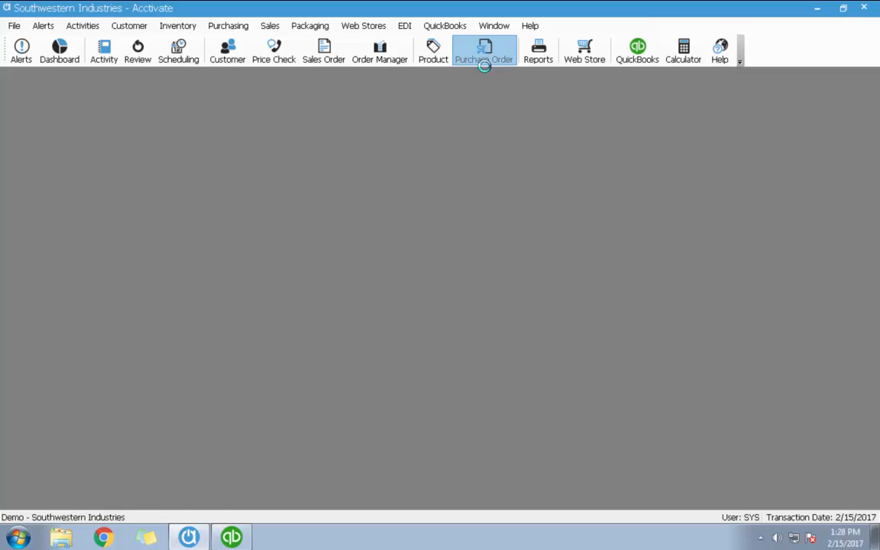
# Filter the purchase orders to Issued and open the Carlisle purchase order dated 9/22/2016.
pyautogui.click(487, 62)
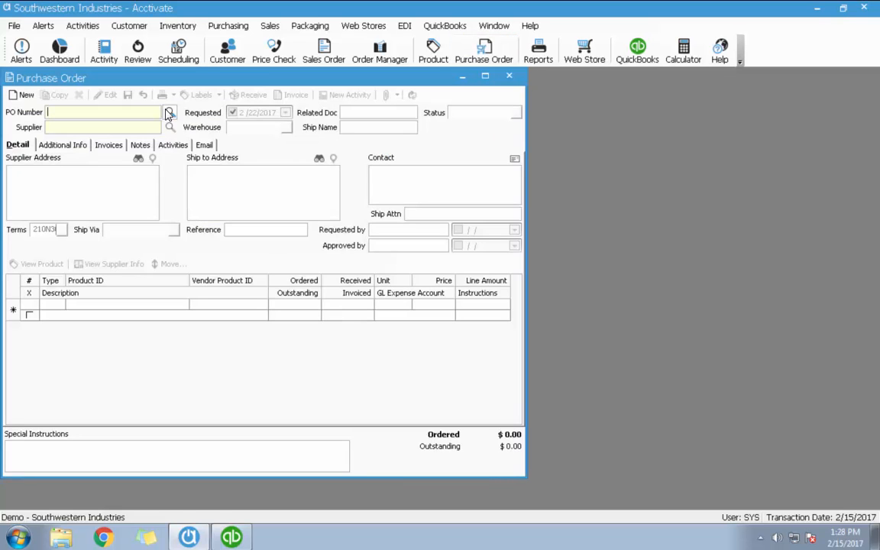
pyautogui.click(169, 113)
pyautogui.click(336, 373)
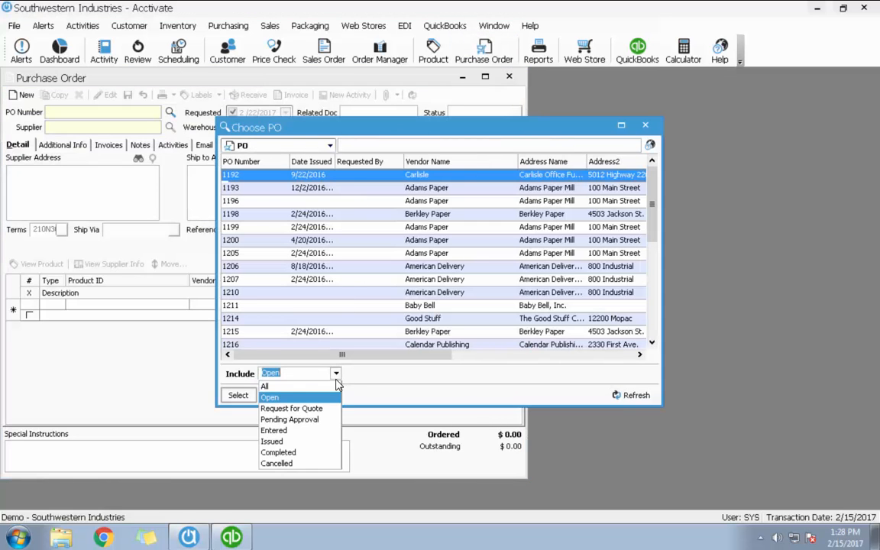
pyautogui.click(296, 441)
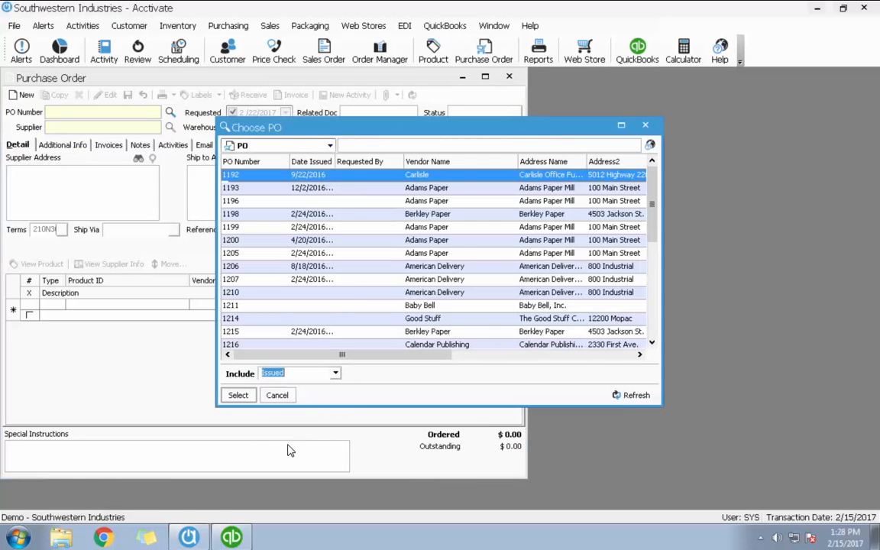
pyautogui.doubleClick(340, 178)
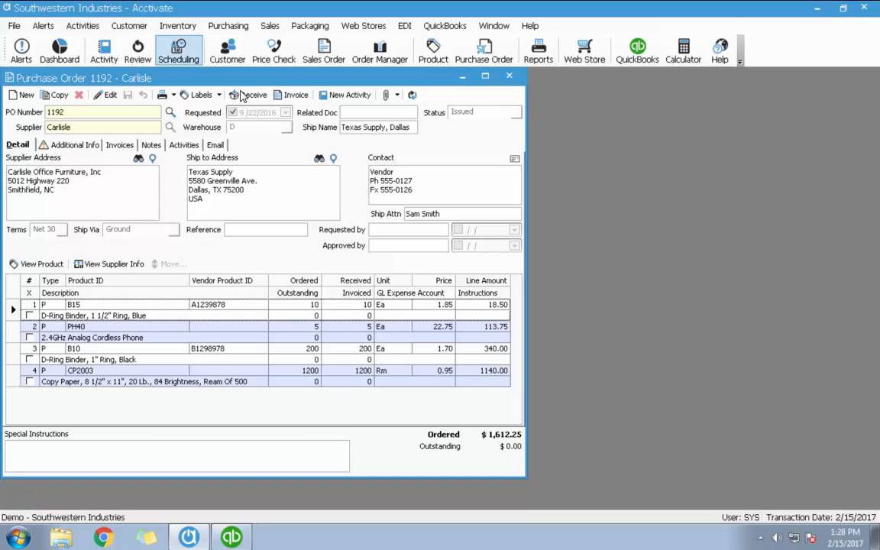
# Start a purchase invoice for the Carlisle order and add an other amount described as Discount for -20.00.
pyautogui.click(295, 95)
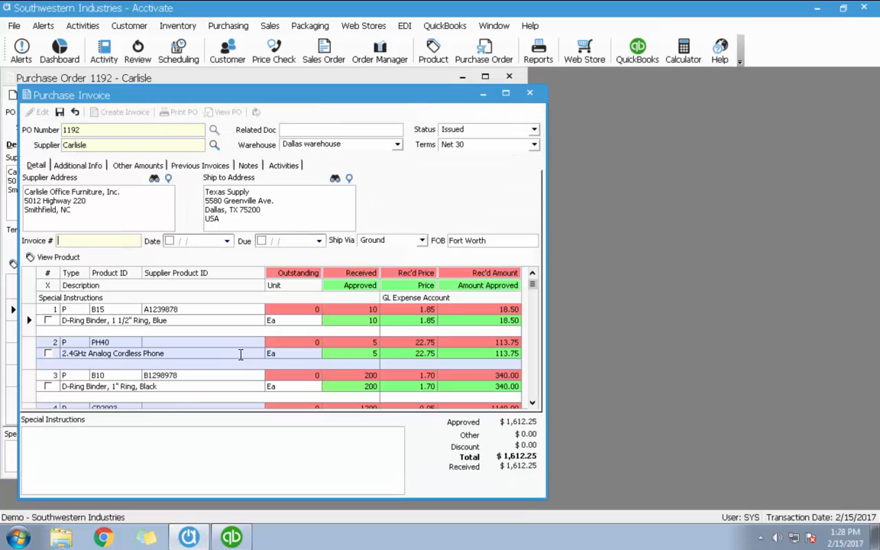
pyautogui.click(138, 166)
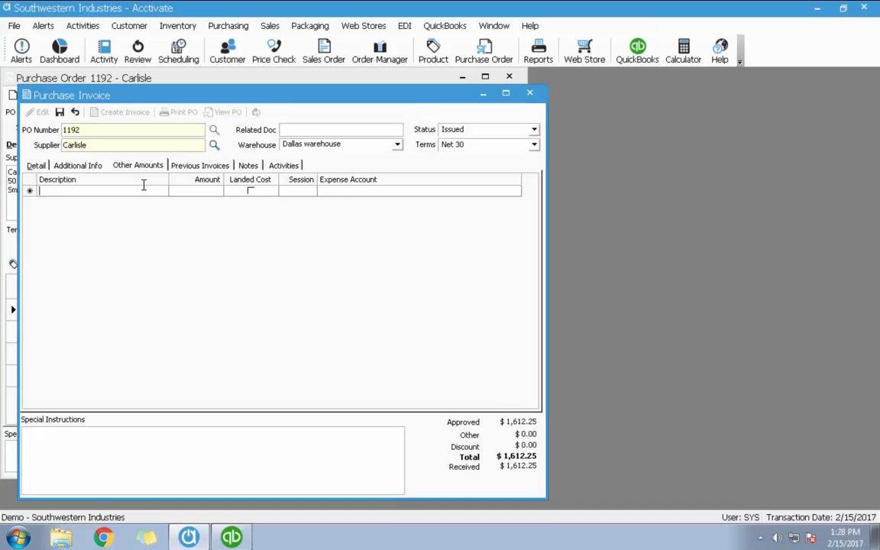
pyautogui.write('Discount')
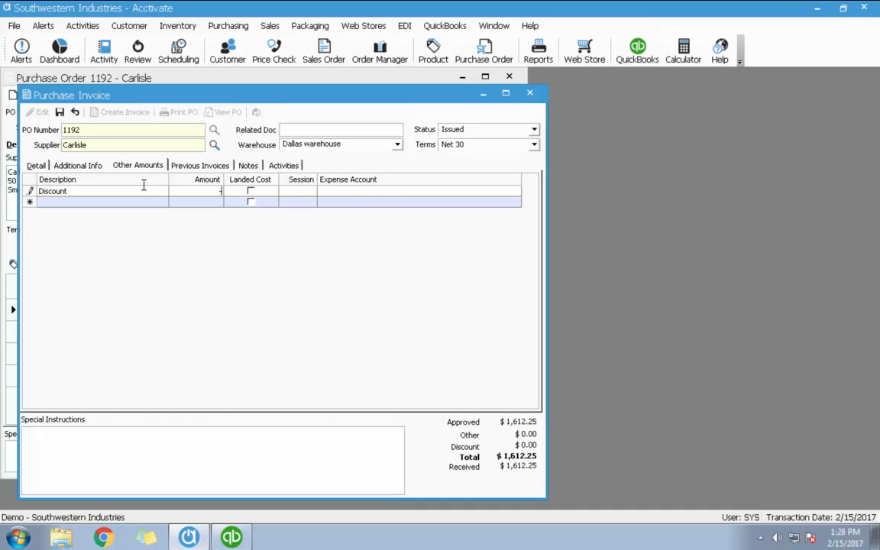
pyautogui.press('Tab')
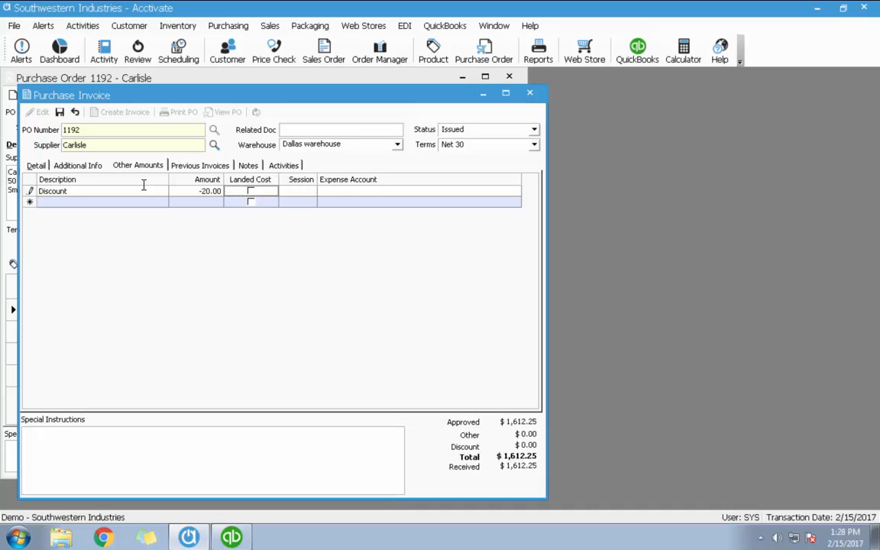
pyautogui.click(335, 191)
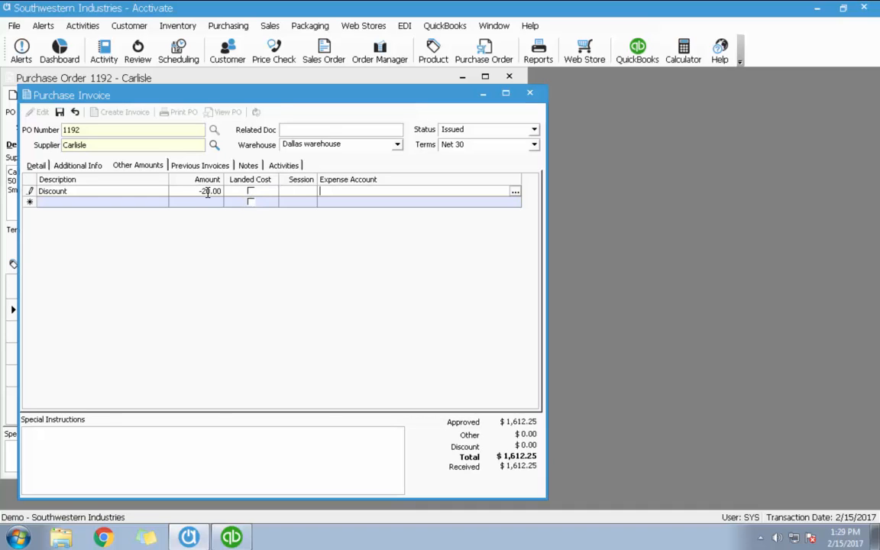
# Review the purchase invoice's detail lines, approved amounts and total, and discard the invoice without saving.
pyautogui.click(36, 166)
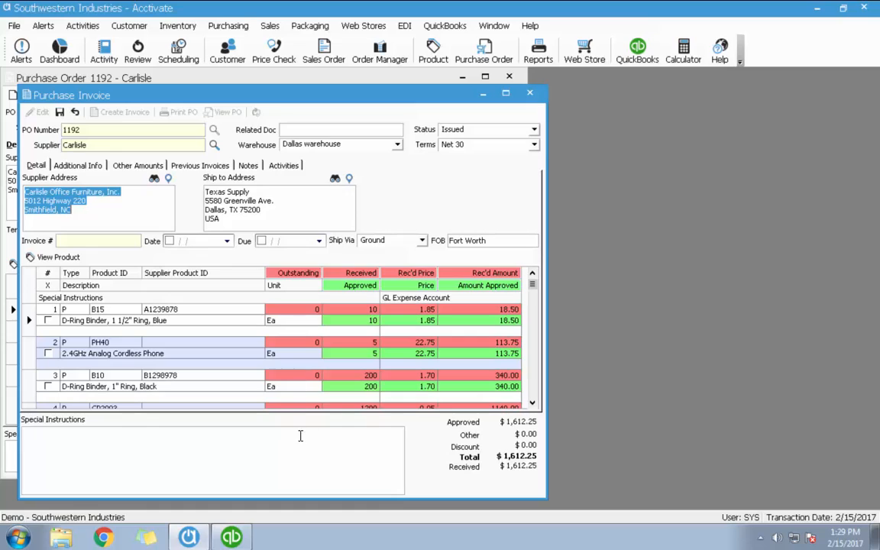
pyautogui.click(533, 404)
pyautogui.click(532, 273)
pyautogui.click(532, 404)
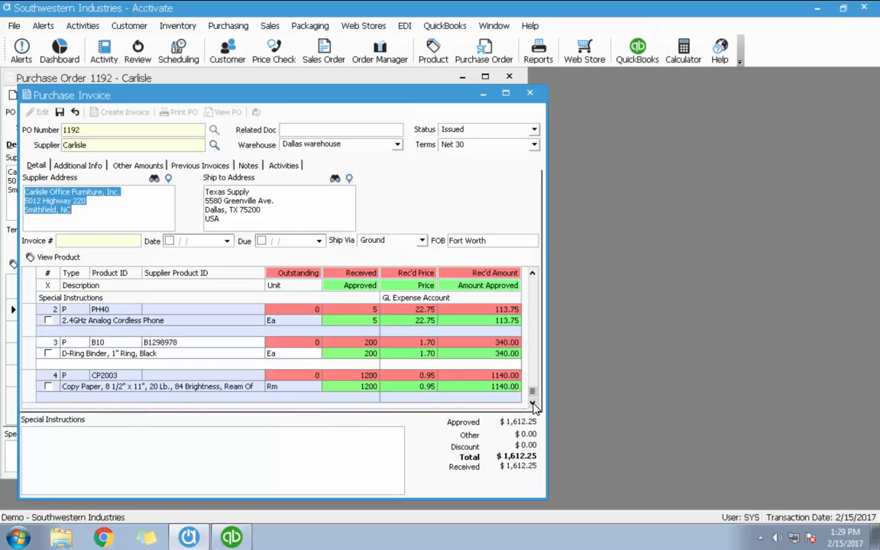
pyautogui.click(480, 321)
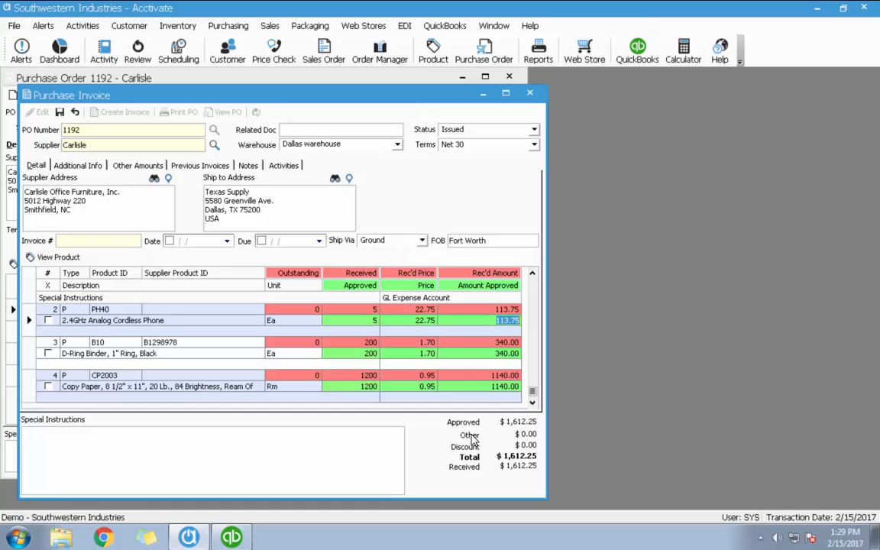
pyautogui.moveTo(497, 456); pyautogui.dragTo(543, 452)
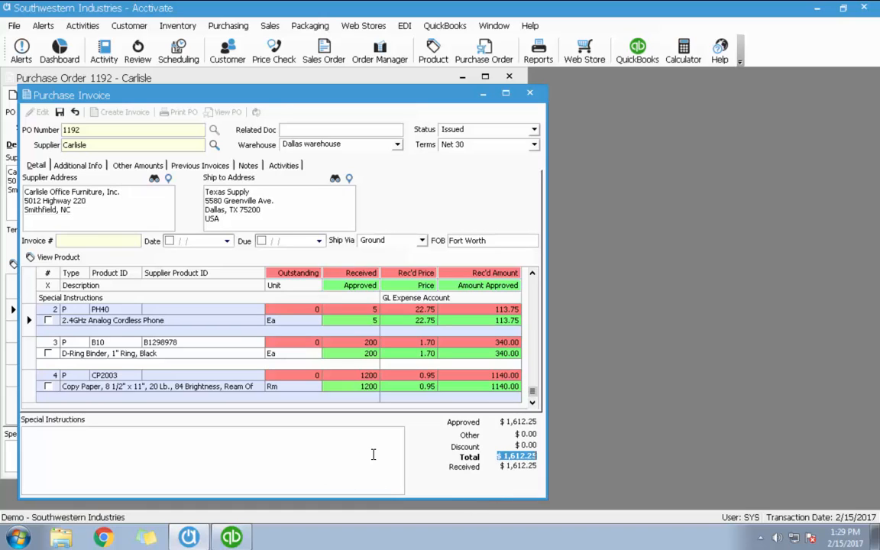
pyautogui.click(75, 112)
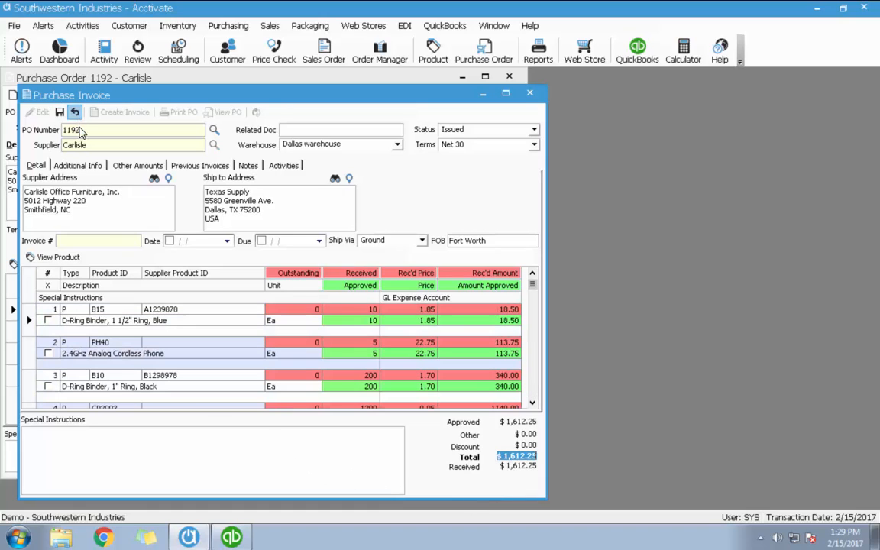
pyautogui.click(529, 92)
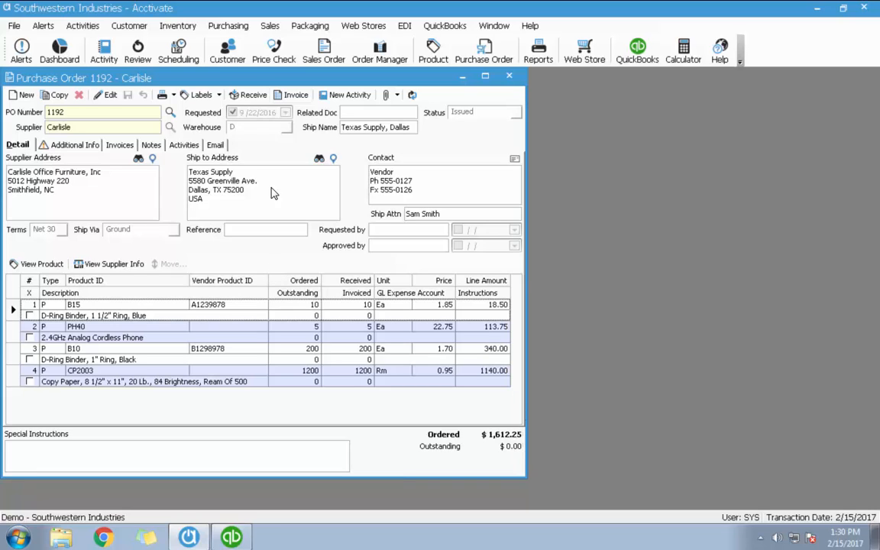
# Start the Carlisle purchase invoice again, check its other amounts and detail lines, and discard it.
pyautogui.click(295, 95)
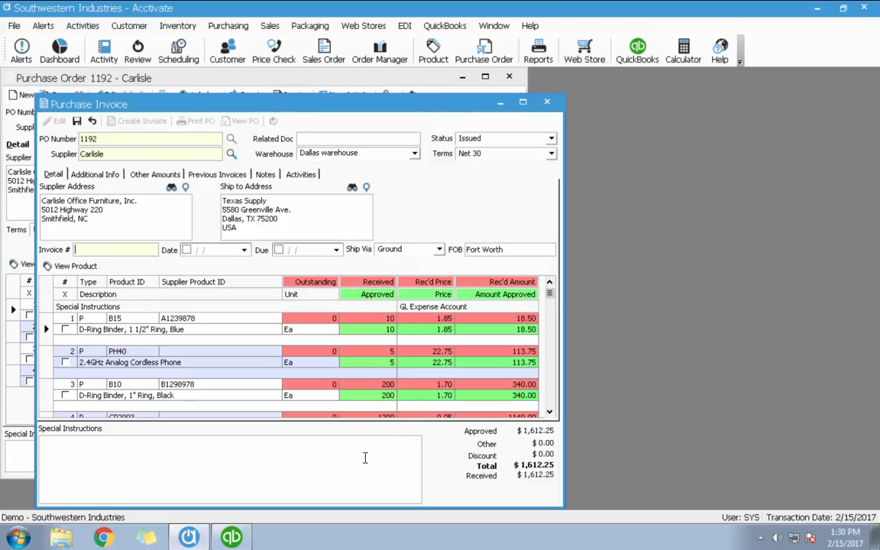
pyautogui.click(153, 175)
pyautogui.click(52, 174)
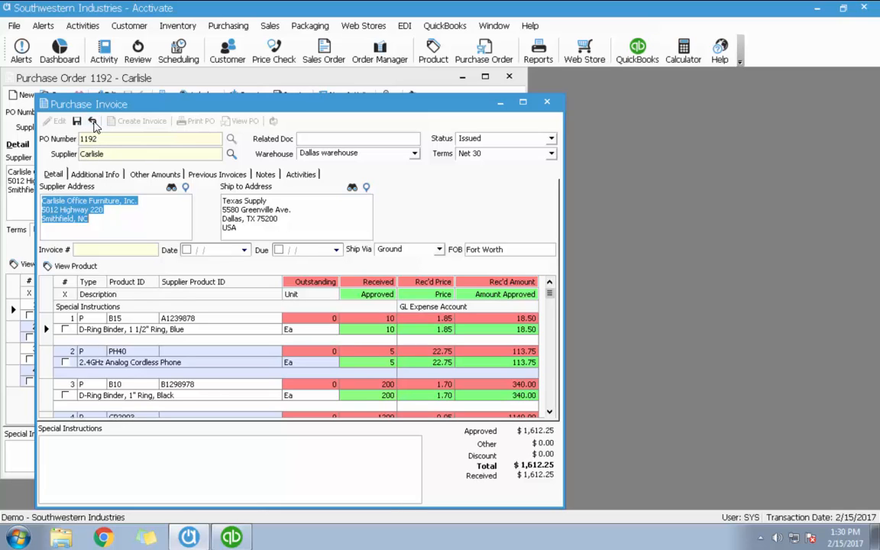
pyautogui.click(93, 122)
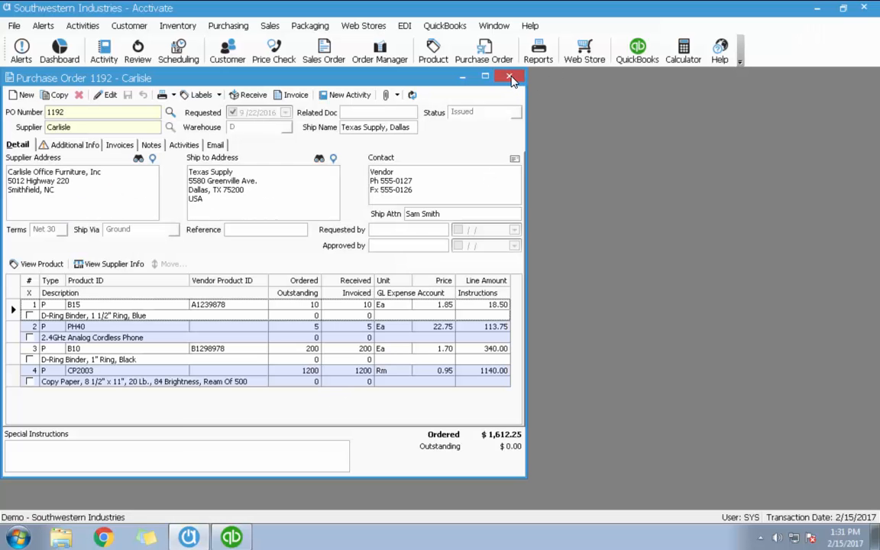
# Close the Carlisle purchase order and open inventory receipt session 59.
pyautogui.click(511, 79)
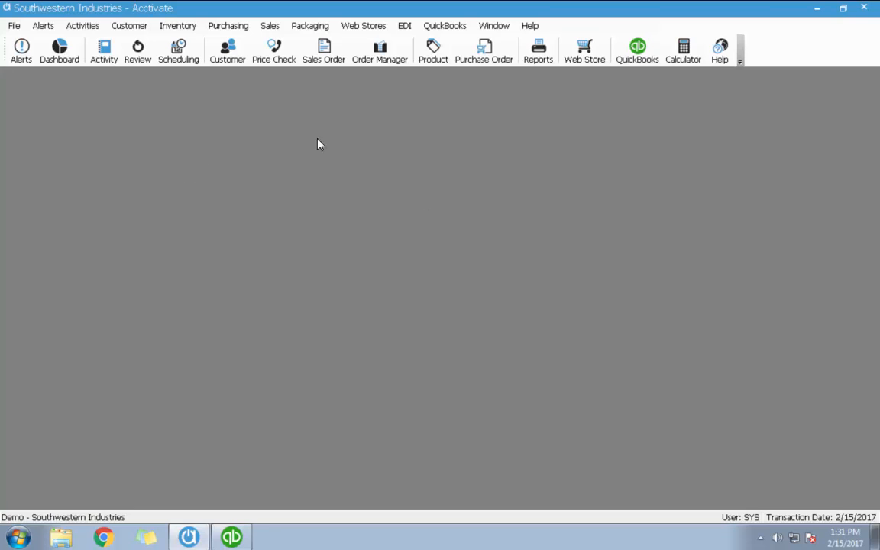
pyautogui.click(191, 26)
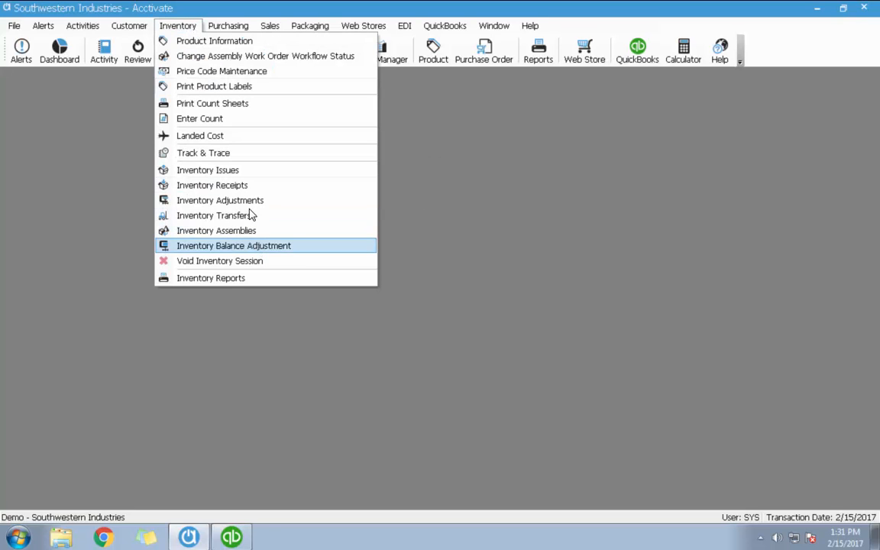
pyautogui.click(249, 186)
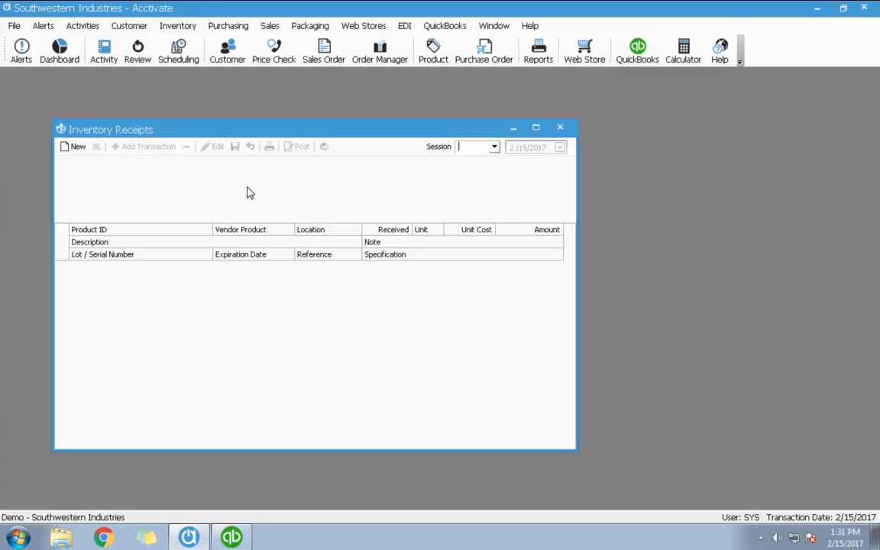
pyautogui.click(494, 147)
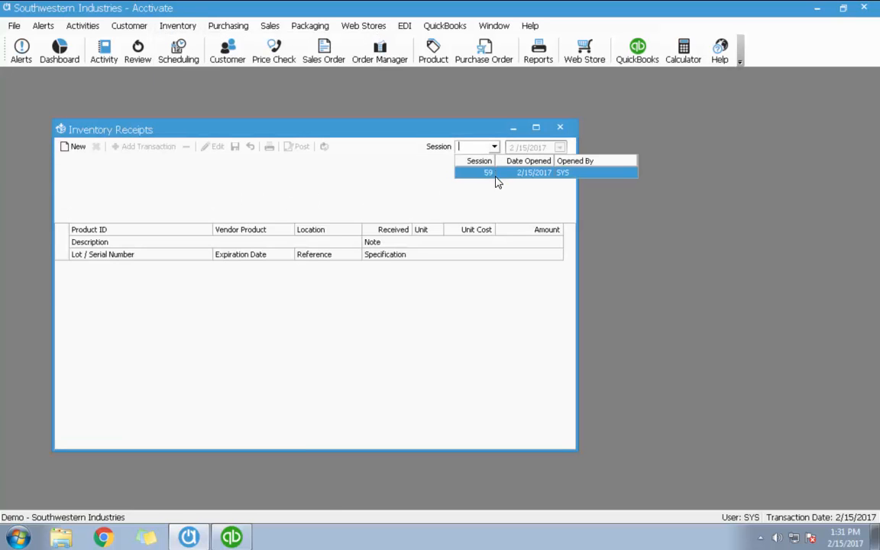
pyautogui.click(495, 173)
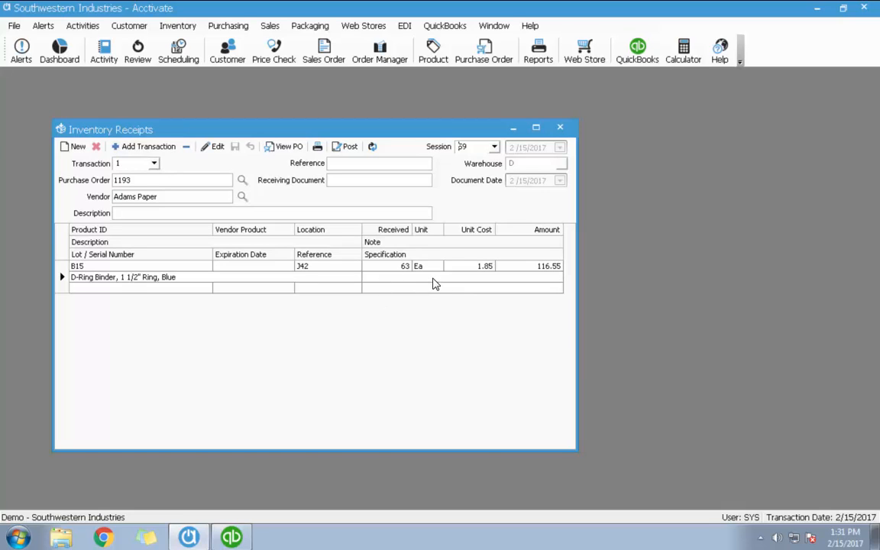
# View transaction 2 of the receipt session, the Adams Paper receipt for warehouse F, and check its purchase order.
pyautogui.click(153, 163)
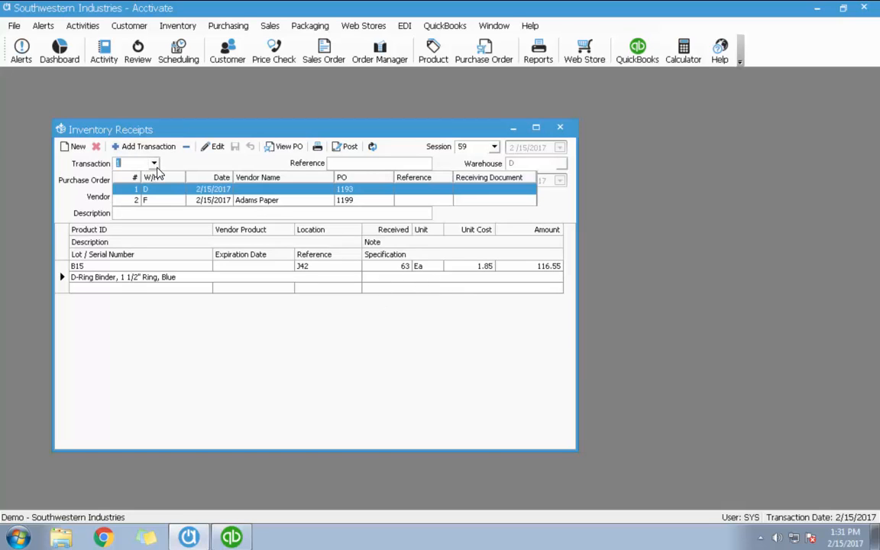
pyautogui.click(167, 201)
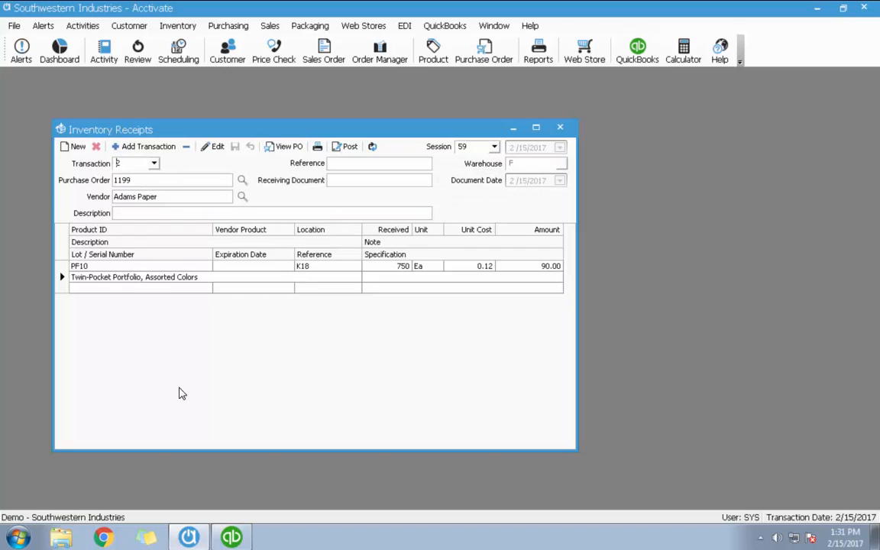
pyautogui.click(122, 181)
pyautogui.click(151, 182)
# Add a transaction to receipt session 59 for the Adams Paper purchase order issued 4/20/2016.
pyautogui.click(141, 146)
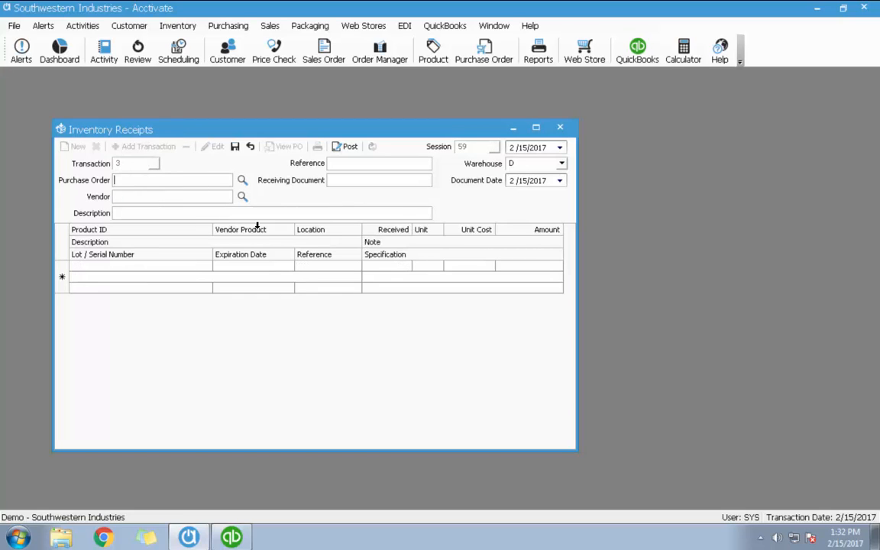
pyautogui.click(242, 180)
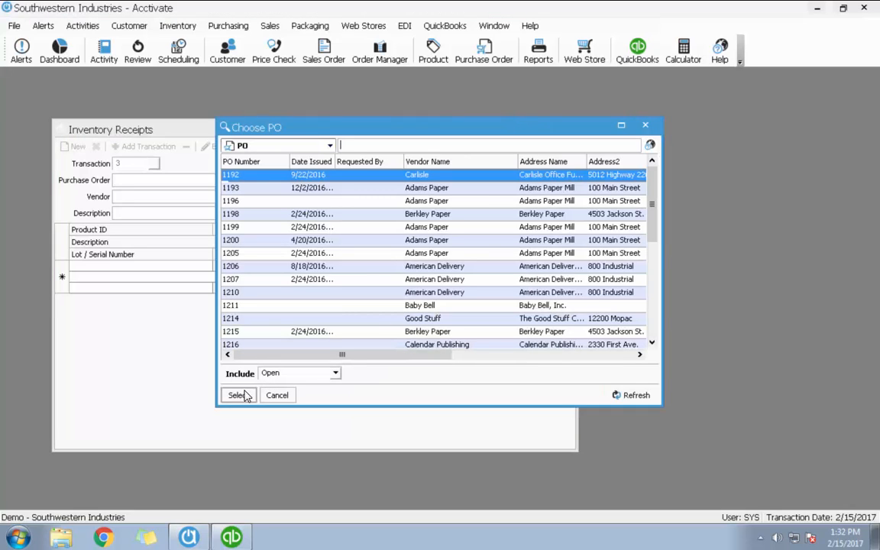
pyautogui.click(292, 242)
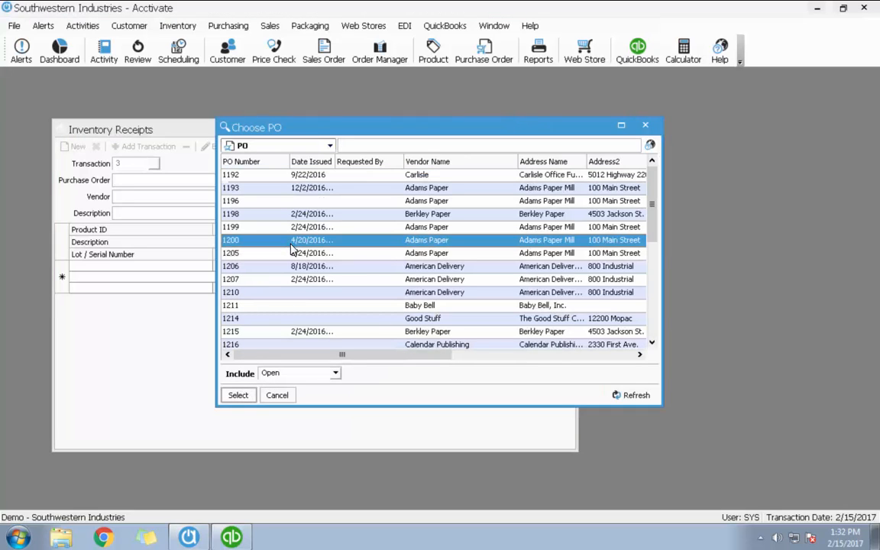
pyautogui.click(238, 395)
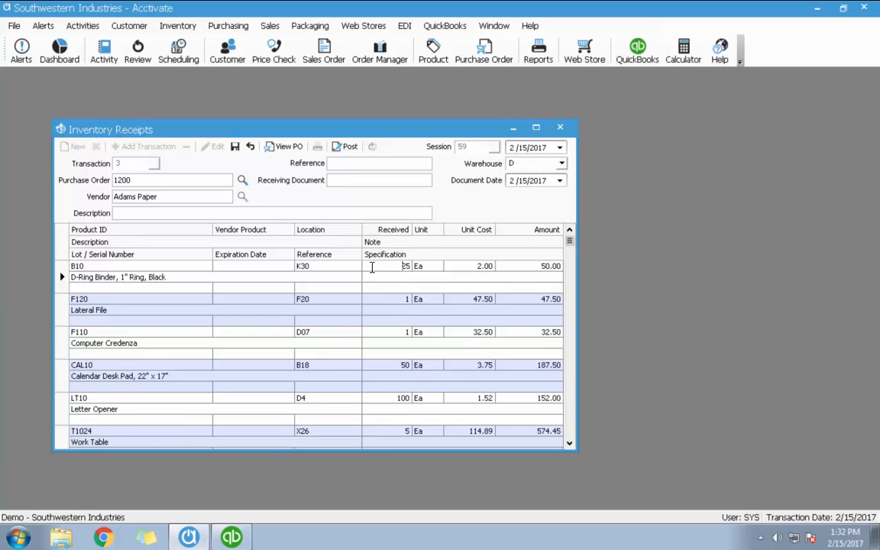
# Set the received quantity of product B10, D-Ring Binder, 1" Ring, Black, to 20.
pyautogui.click(382, 265)
pyautogui.write('20')
pyautogui.press('Tab')
# Delete the F120 Lateral File line from the new receipt transaction and save the receipt.
pyautogui.click(383, 332)
pyautogui.click(57, 316)
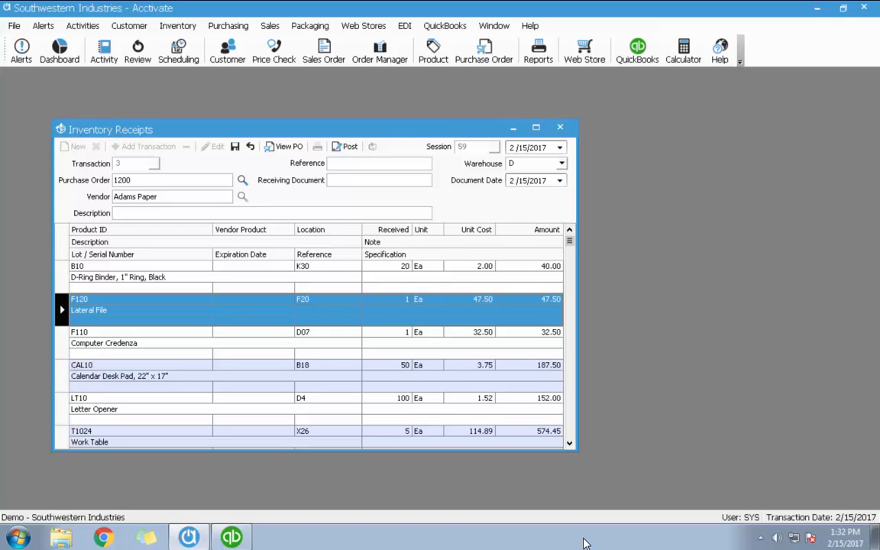
pyautogui.press('Delete')
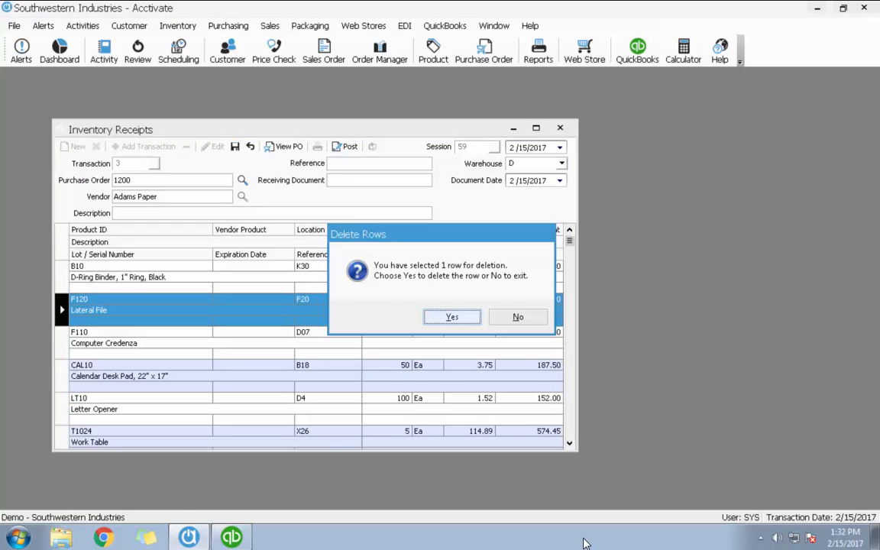
pyautogui.press('Return')
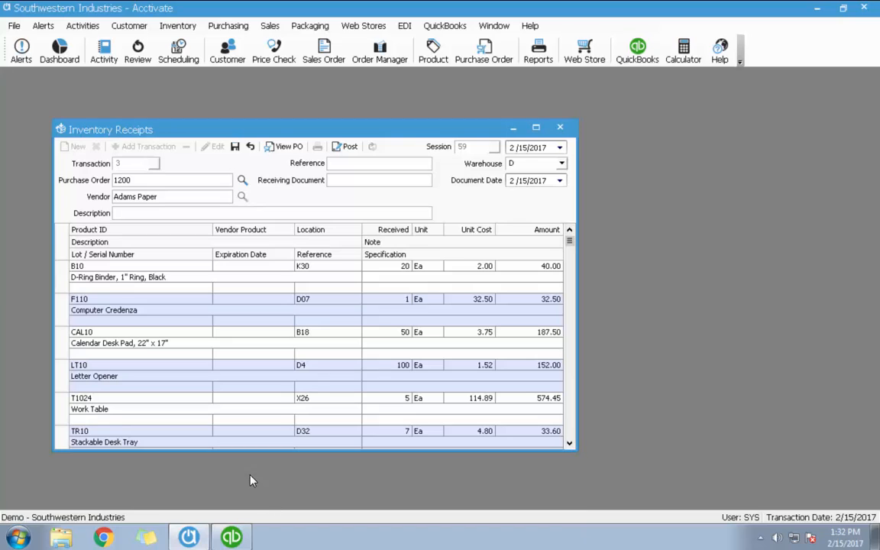
pyautogui.click(235, 146)
# Check the list of transactions in receipt session 59 and post the session.
pyautogui.click(153, 162)
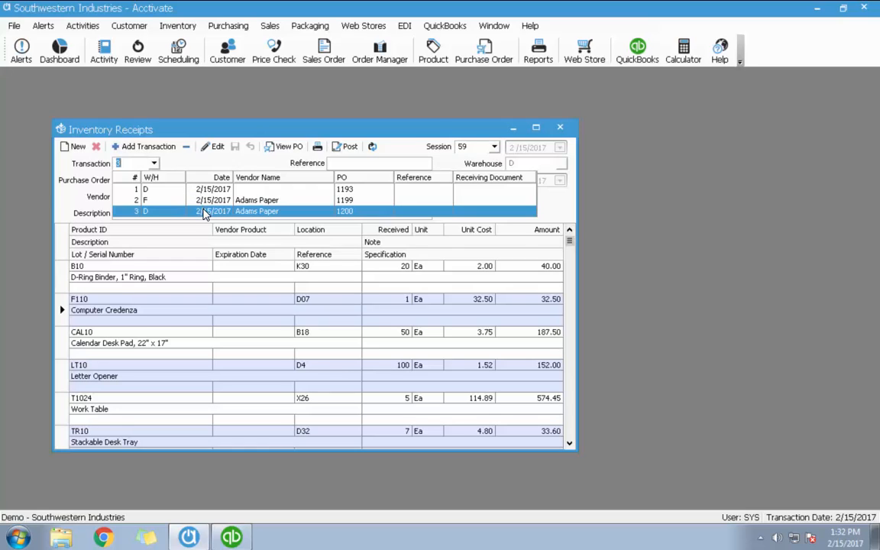
pyautogui.click(409, 145)
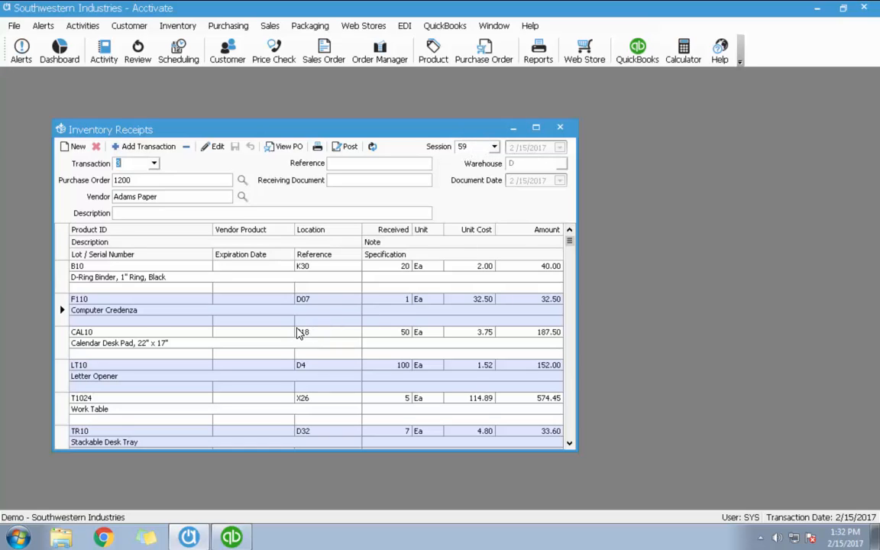
pyautogui.click(347, 146)
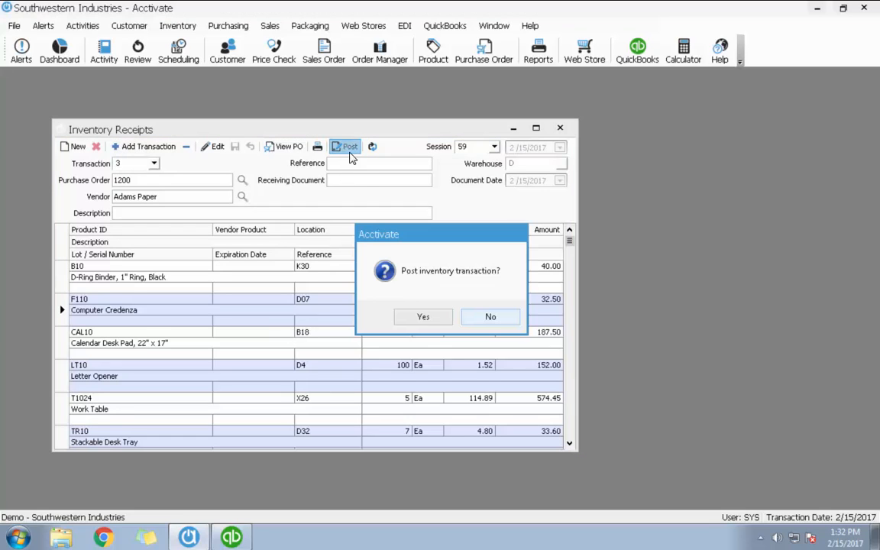
pyautogui.click(436, 321)
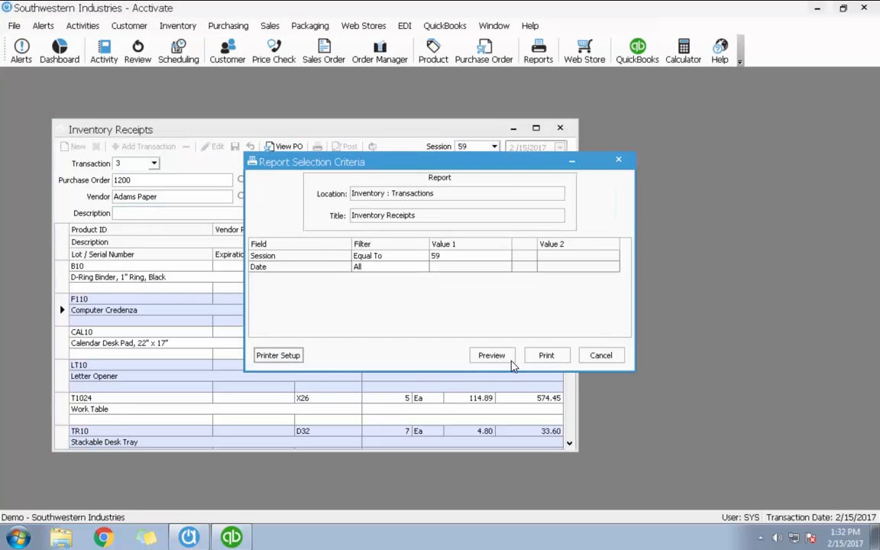
# Preview the Inventory Receipts report for session 59, examine its transactions, purchase orders and totals, and close the preview.
pyautogui.click(502, 355)
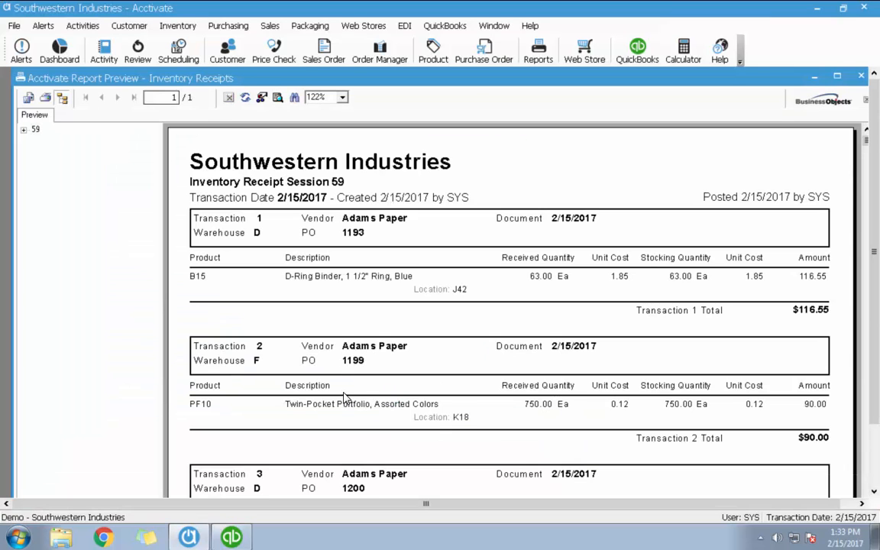
pyautogui.click(265, 220)
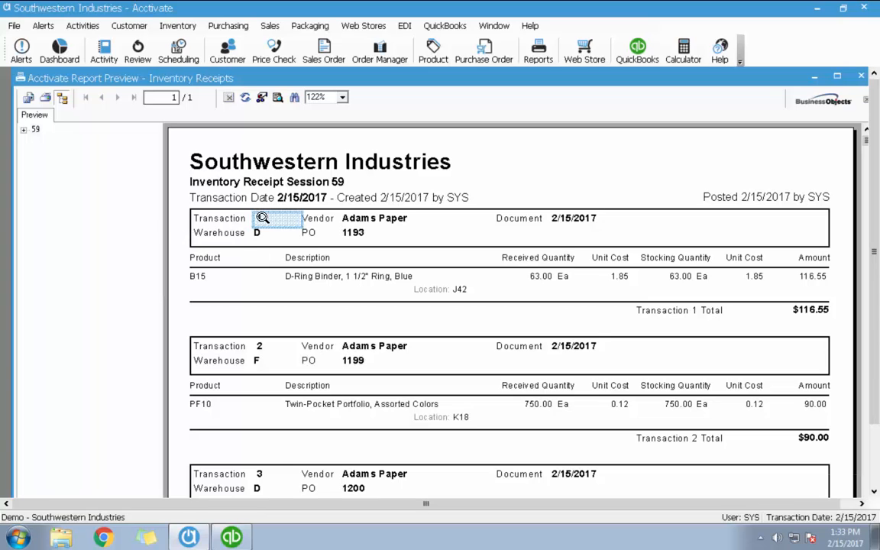
pyautogui.click(356, 233)
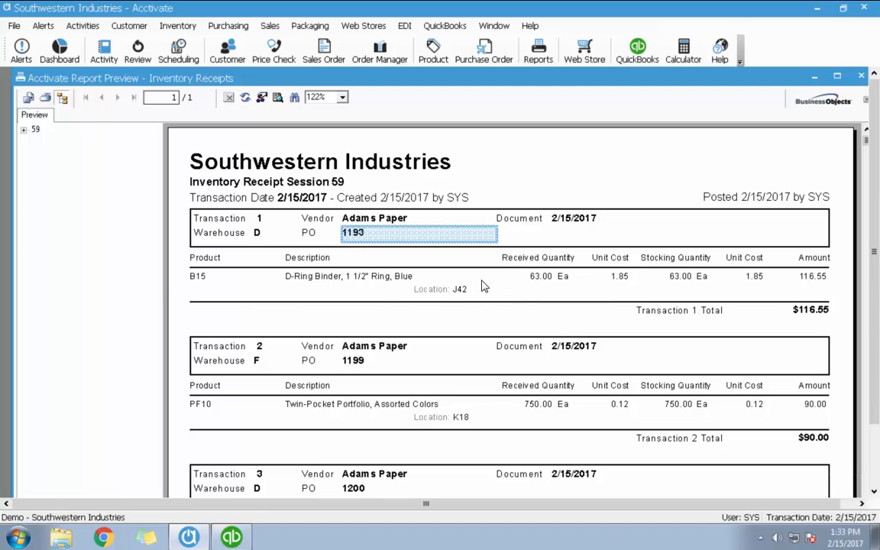
pyautogui.click(261, 346)
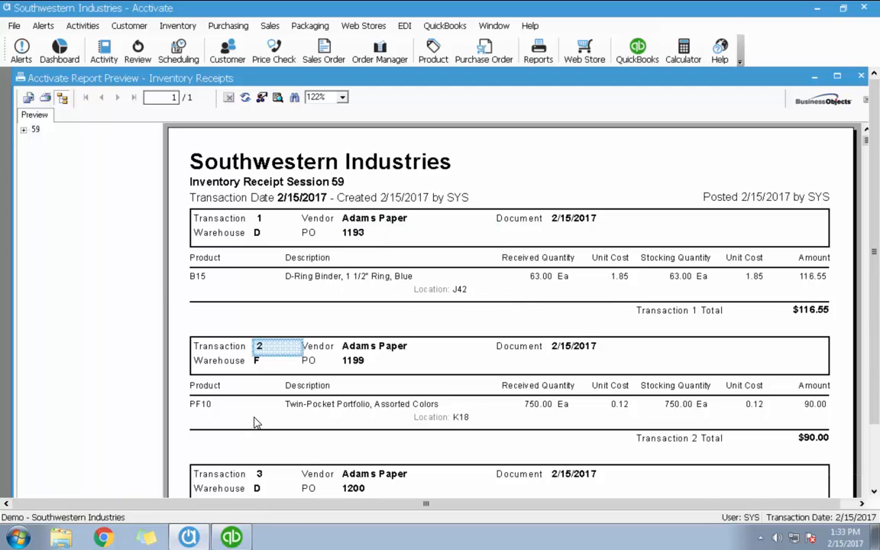
pyautogui.click(275, 472)
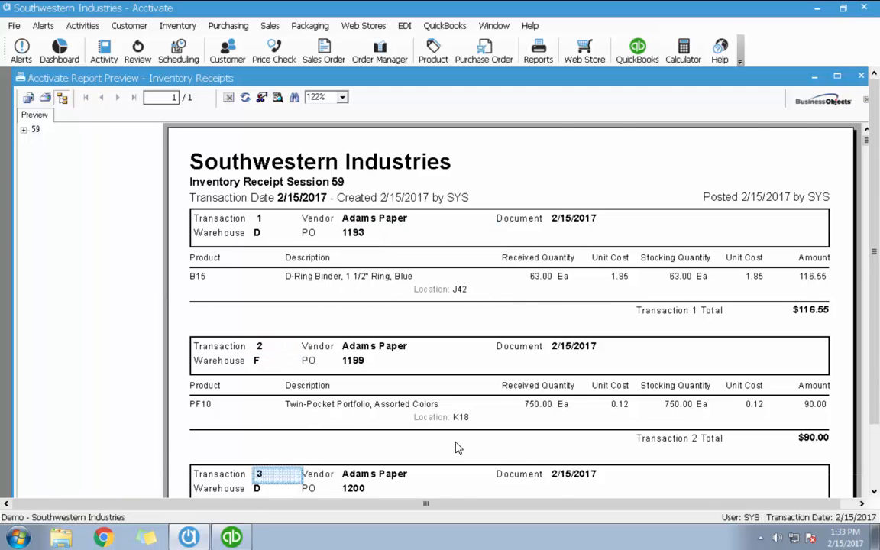
pyautogui.scroll(-5, 453, 446)
pyautogui.scroll(-3, 451, 448)
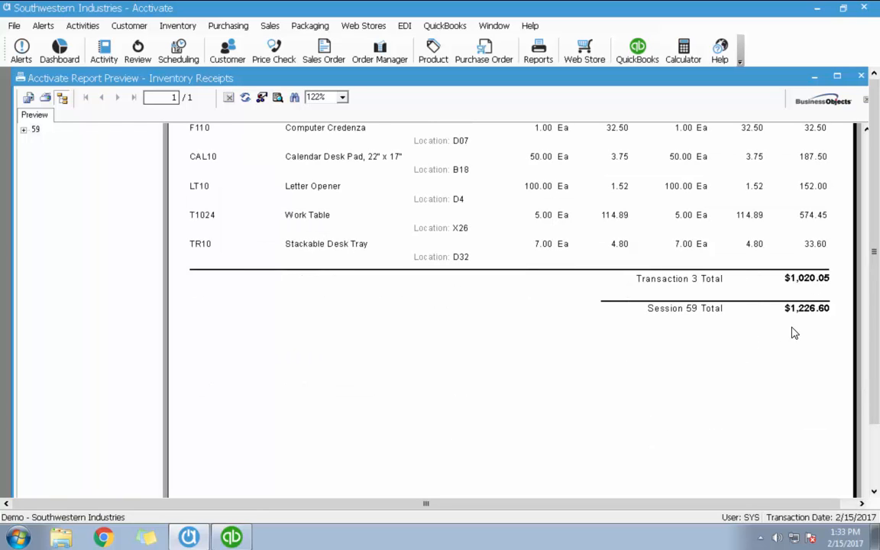
pyautogui.scroll(8, 693, 436)
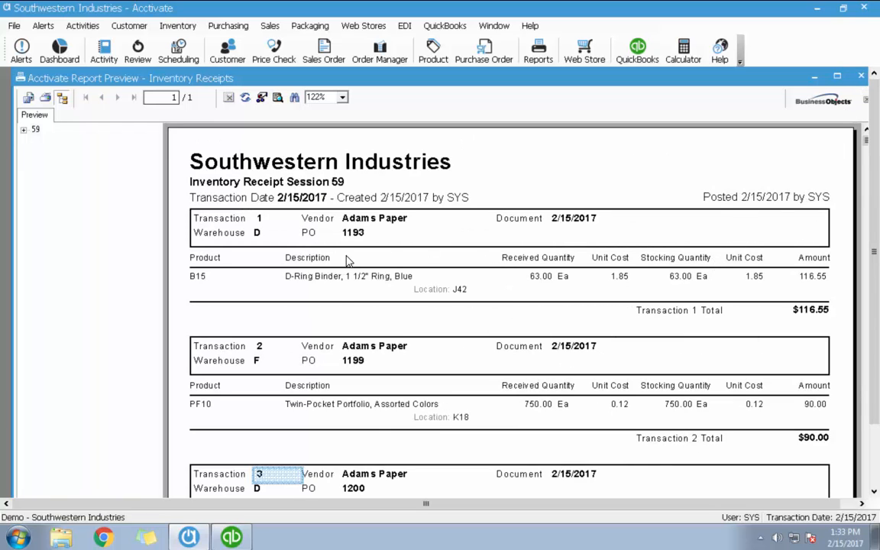
pyautogui.click(861, 77)
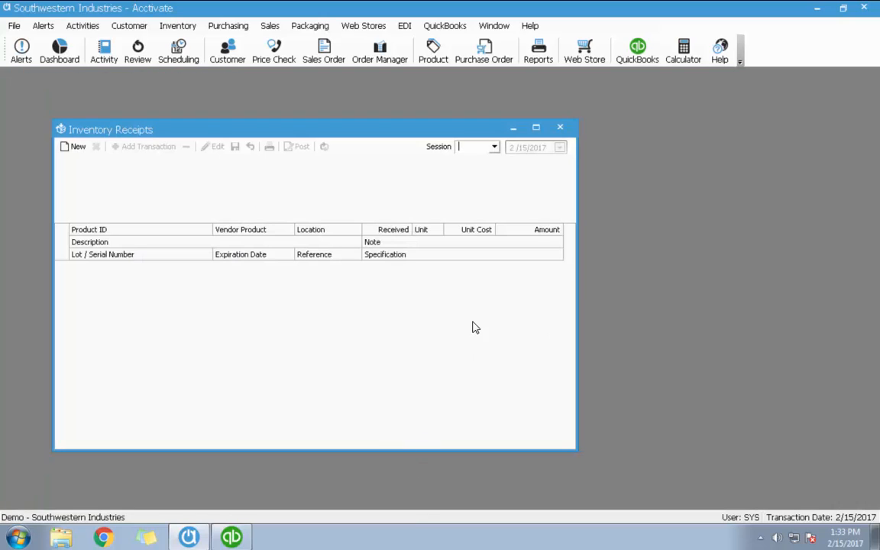
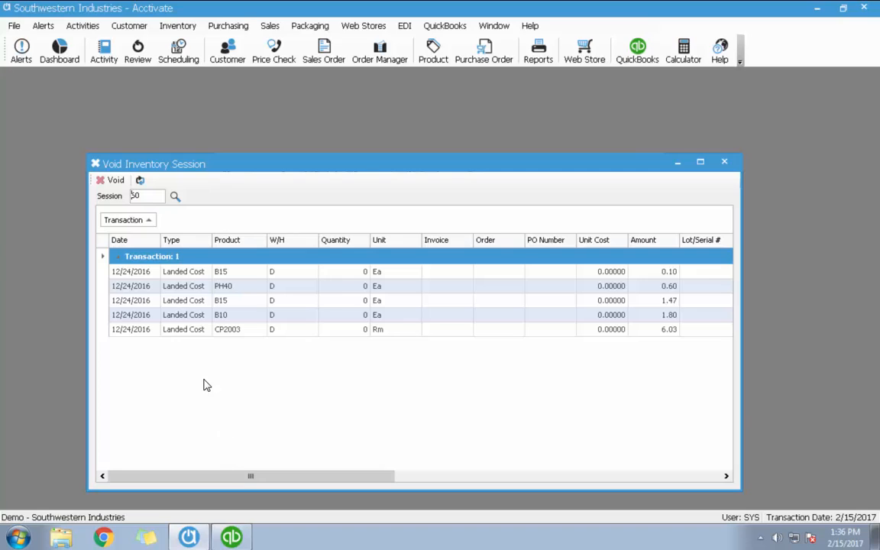
# Void landed cost inventory session 60 and close the Void Inventory Session window.
pyautogui.click(116, 186)
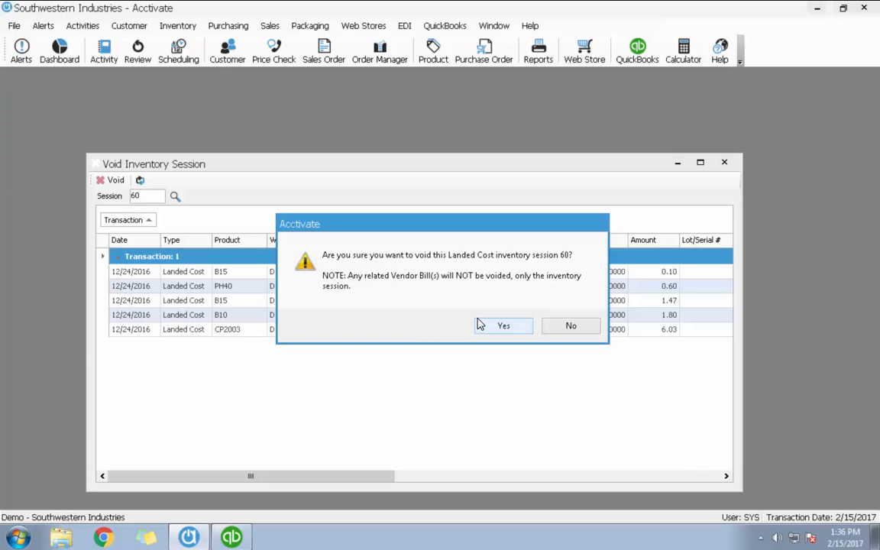
pyautogui.click(502, 327)
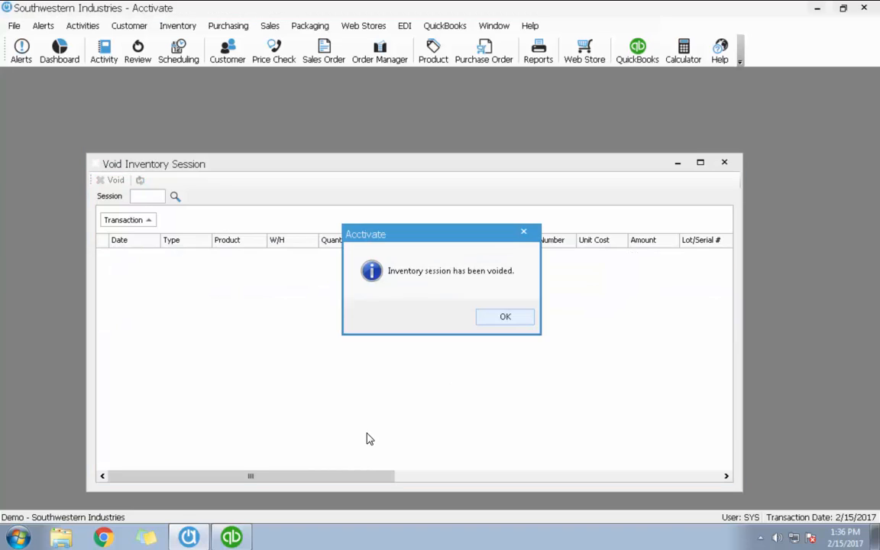
pyautogui.click(503, 318)
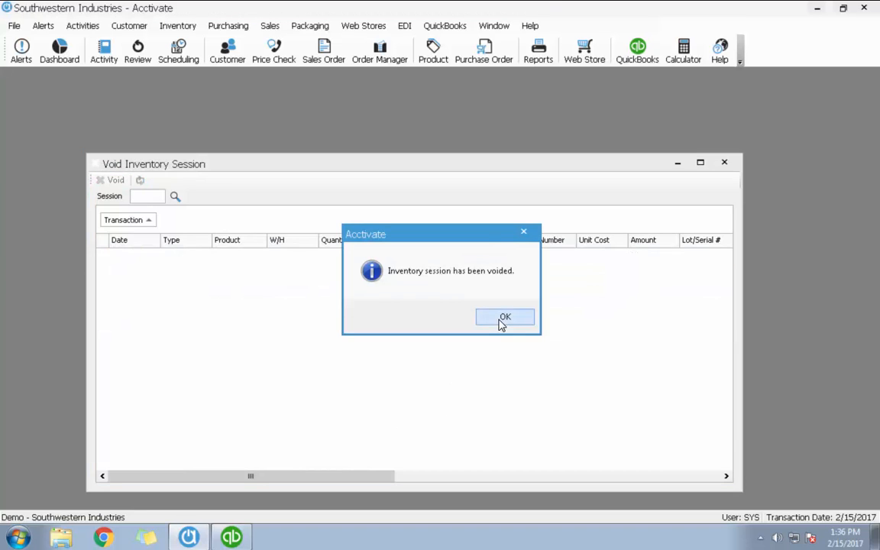
pyautogui.click(725, 163)
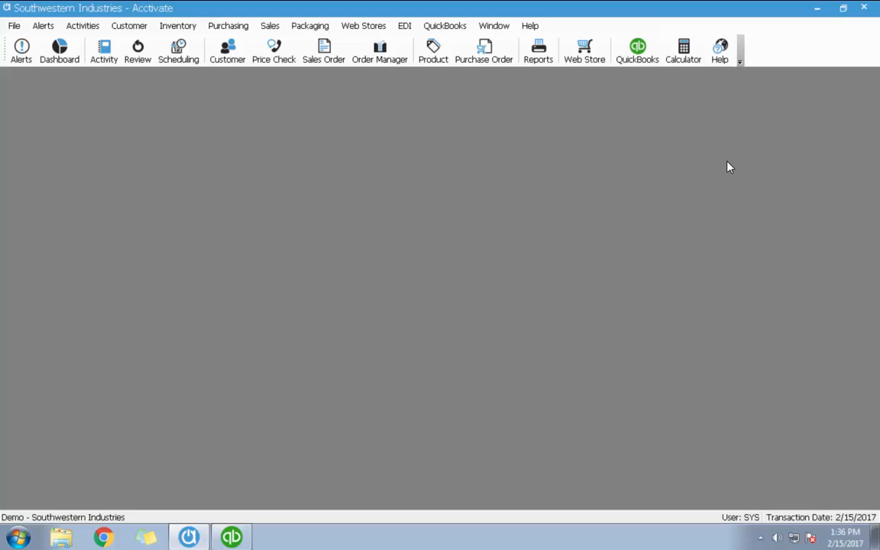
# Run a synchronization with QuickBooks and close the synchronization window once all tasks are complete.
pyautogui.click(445, 26)
pyautogui.click(463, 60)
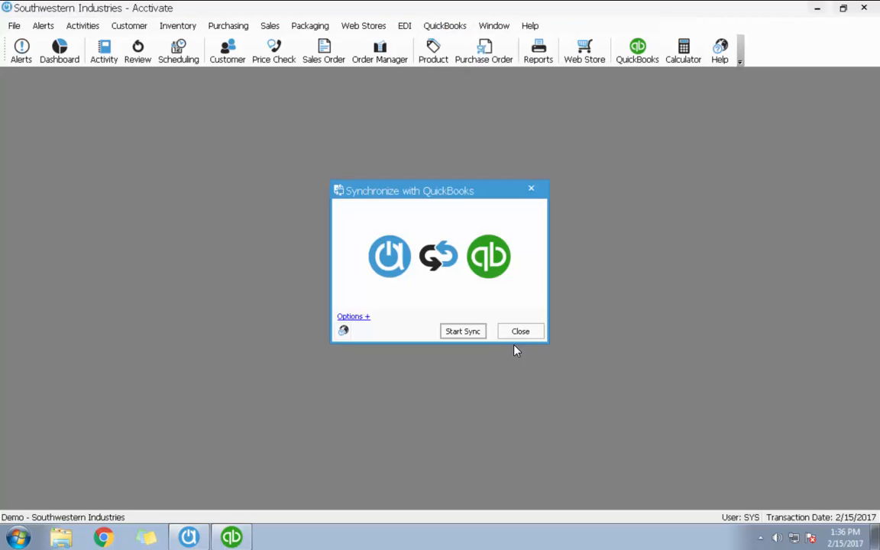
pyautogui.click(462, 332)
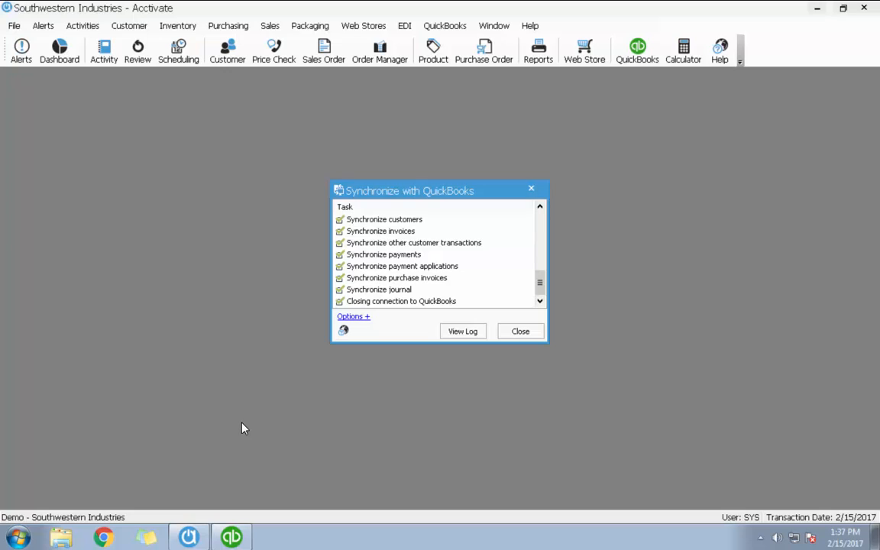
pyautogui.click(531, 334)
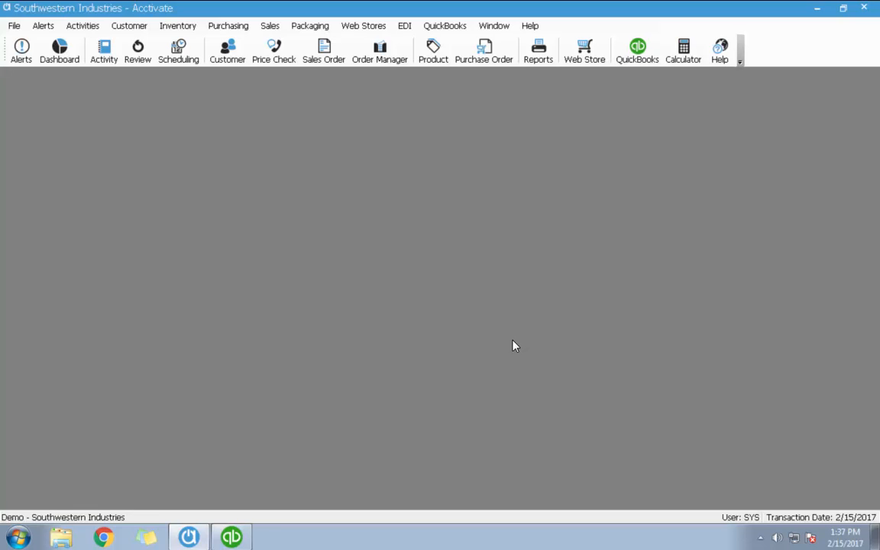
pyautogui.click(178, 25)
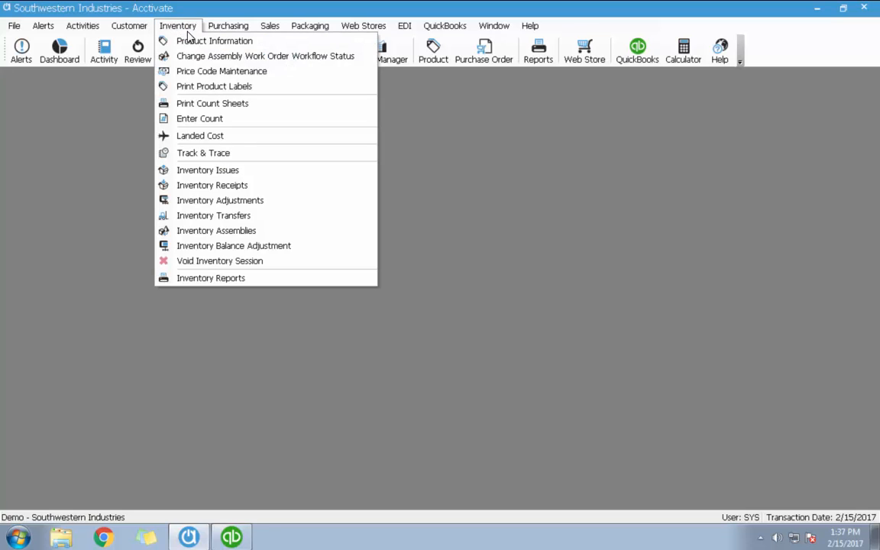
pyautogui.click(233, 142)
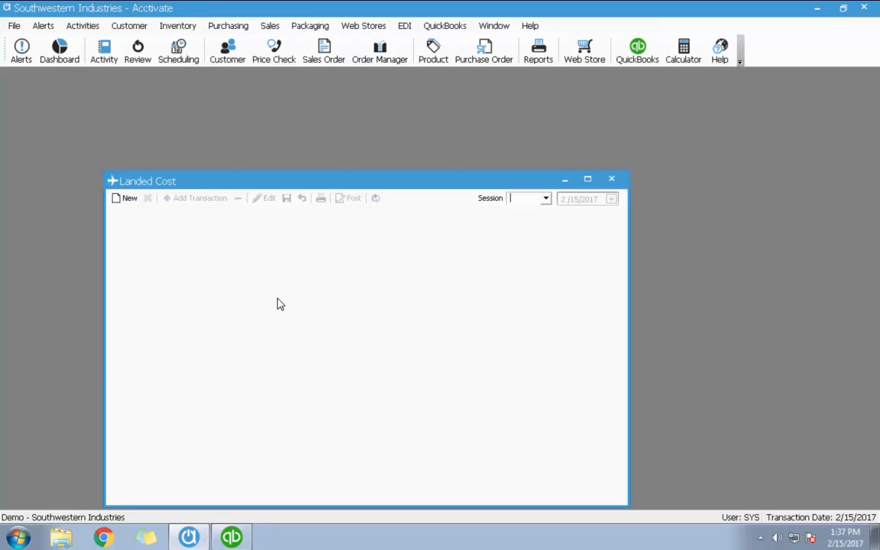
pyautogui.click(126, 198)
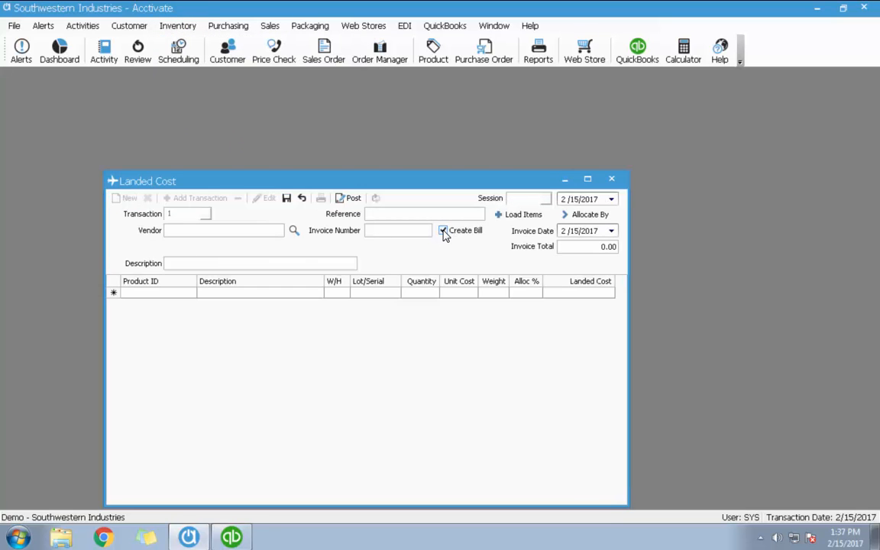
pyautogui.click(443, 230)
pyautogui.click(302, 199)
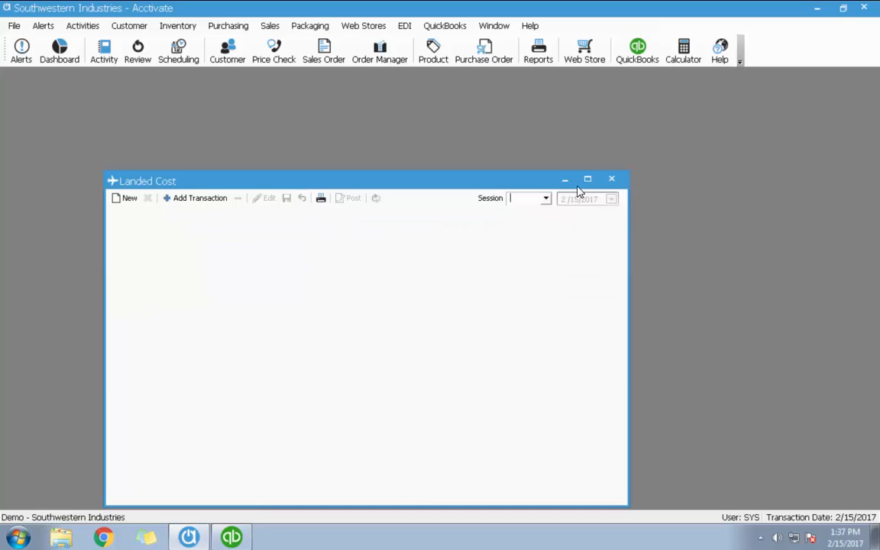
pyautogui.click(615, 181)
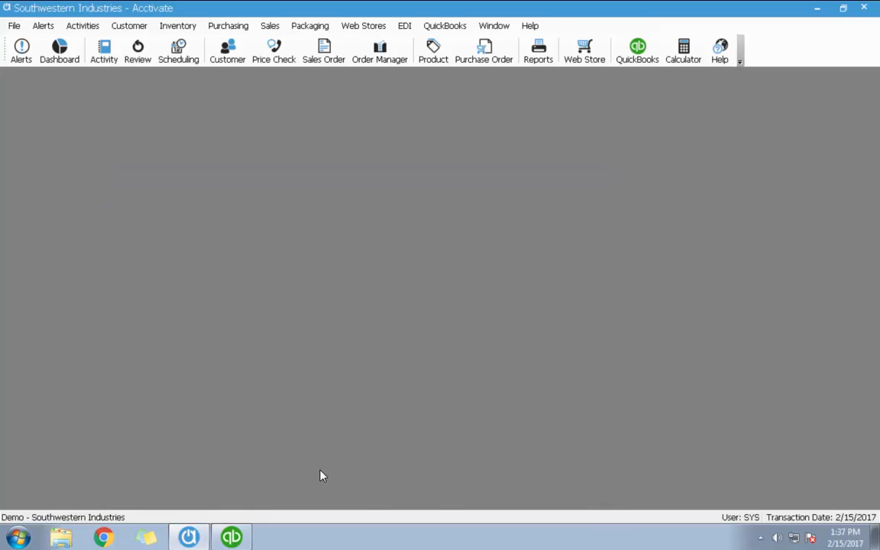
# Switch to QuickBooks, close the Customer Center and bring up the American Delivery vendor in the Vendor Center.
pyautogui.click(231, 537)
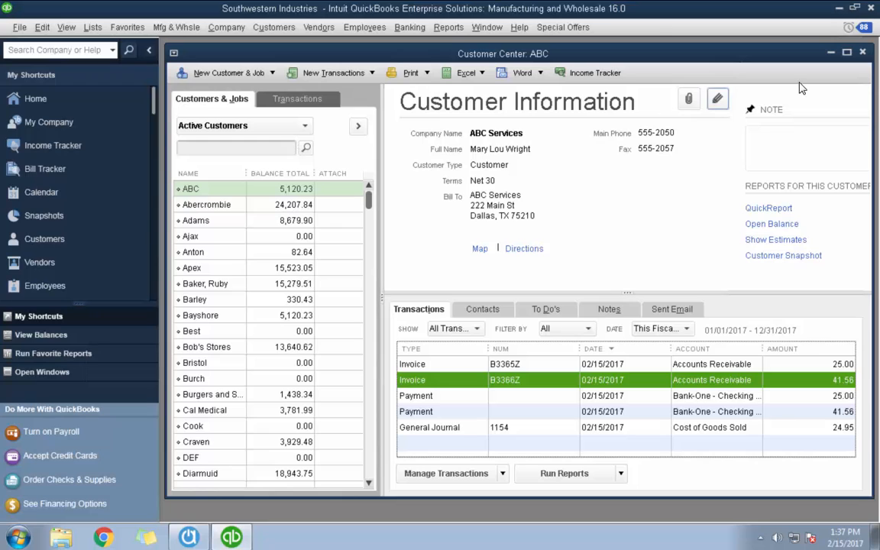
pyautogui.click(863, 53)
pyautogui.click(318, 27)
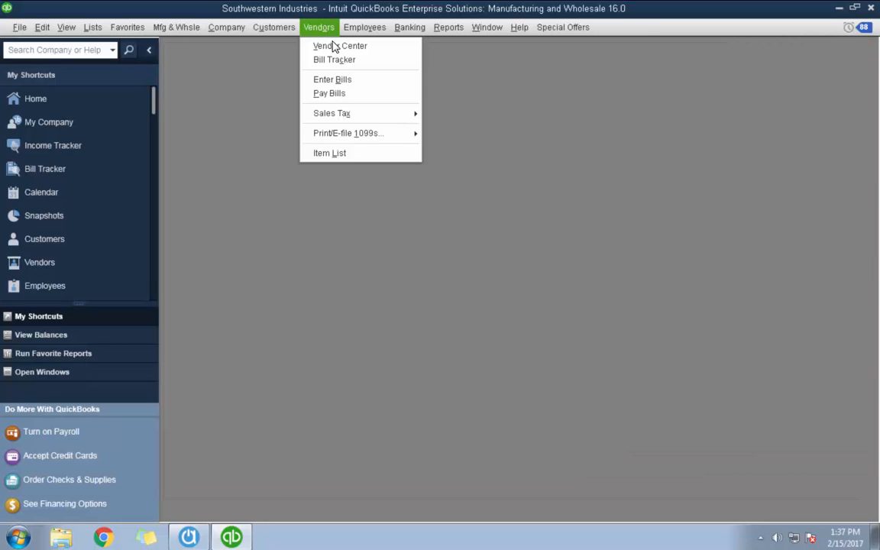
pyautogui.click(334, 43)
pyautogui.click(219, 203)
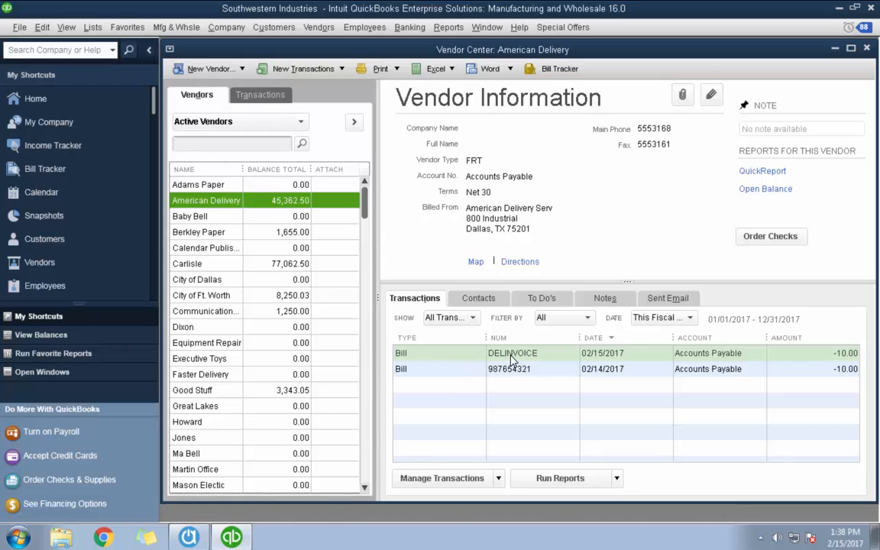
# Void American Delivery's DELINVOICE bill, close it and record the change without assigning classes.
pyautogui.click(510, 353)
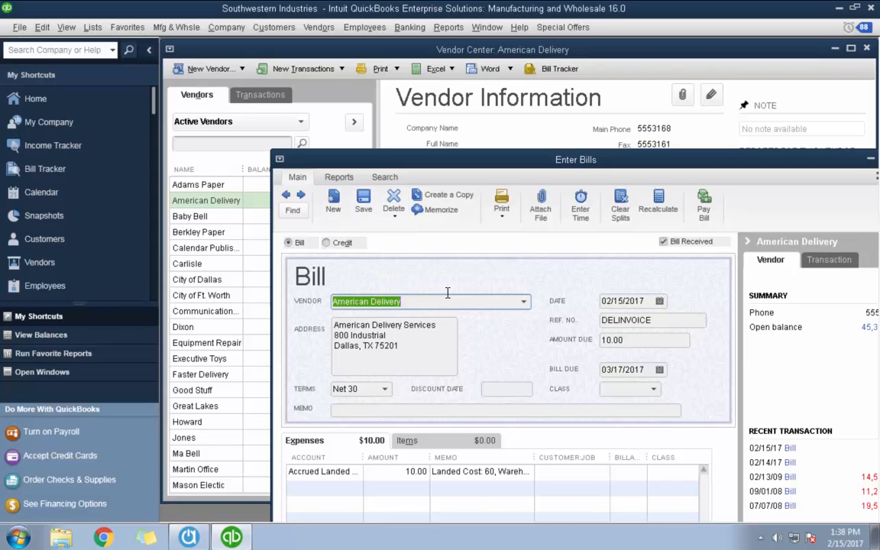
pyautogui.click(394, 218)
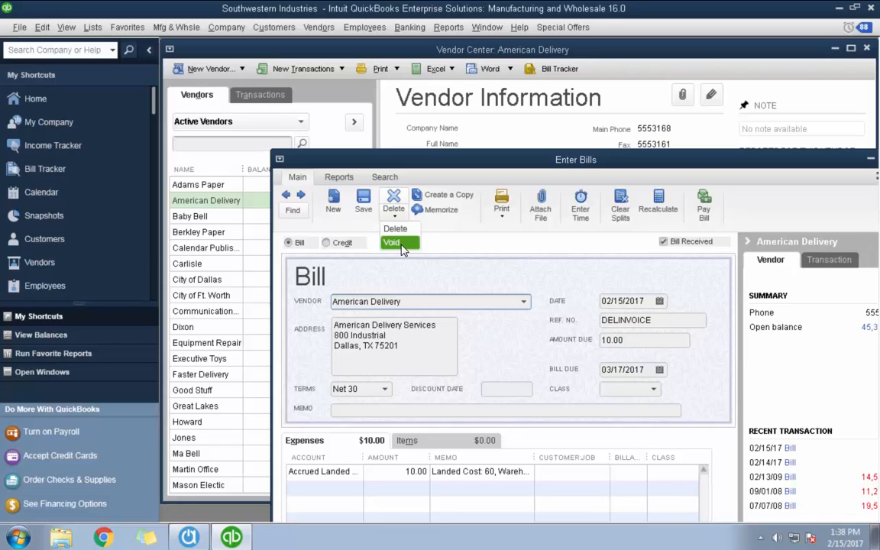
pyautogui.click(401, 244)
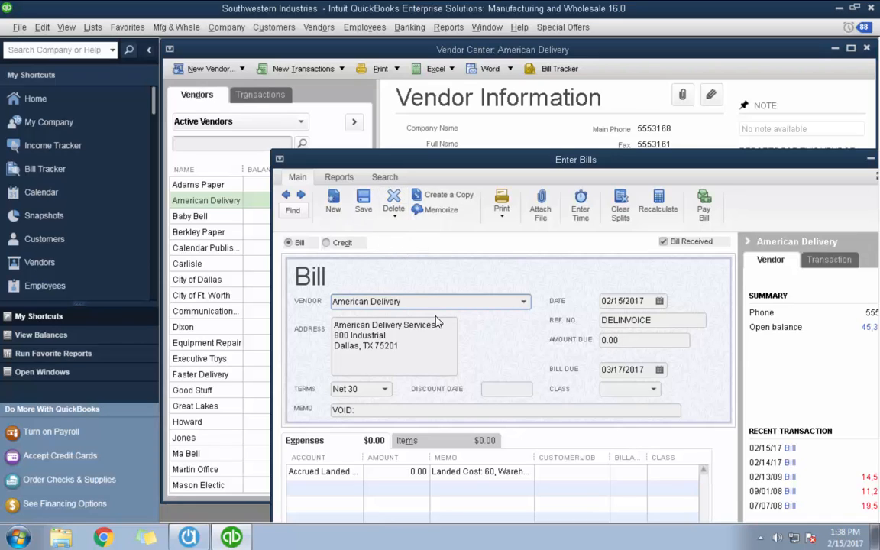
pyautogui.moveTo(807, 164); pyautogui.dragTo(713, 120)
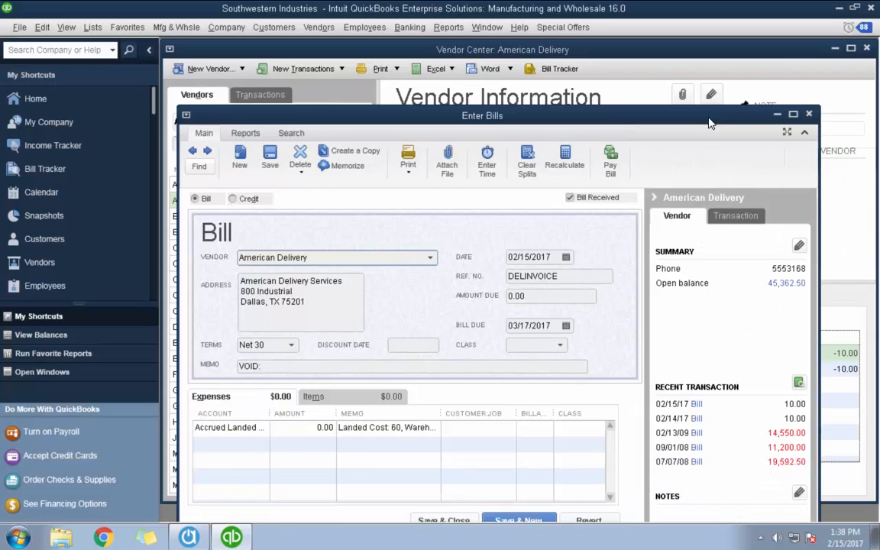
pyautogui.click(810, 116)
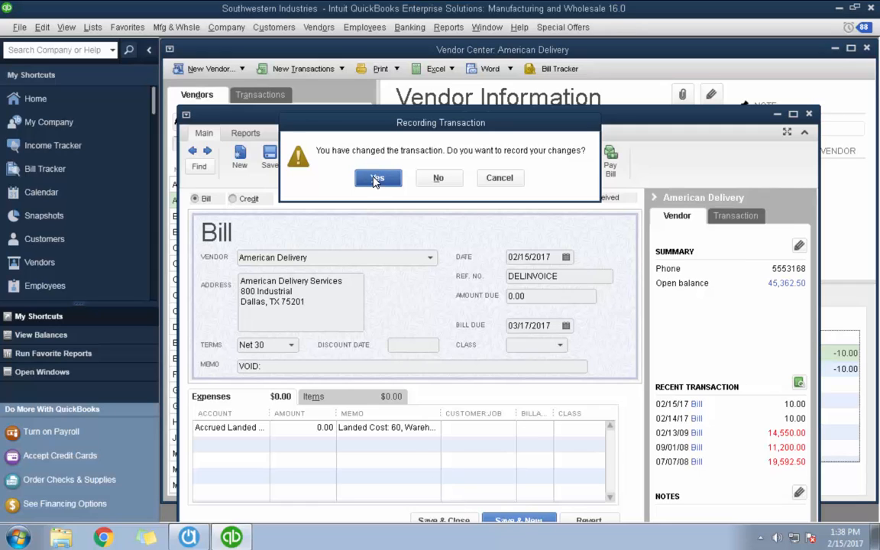
pyautogui.click(374, 180)
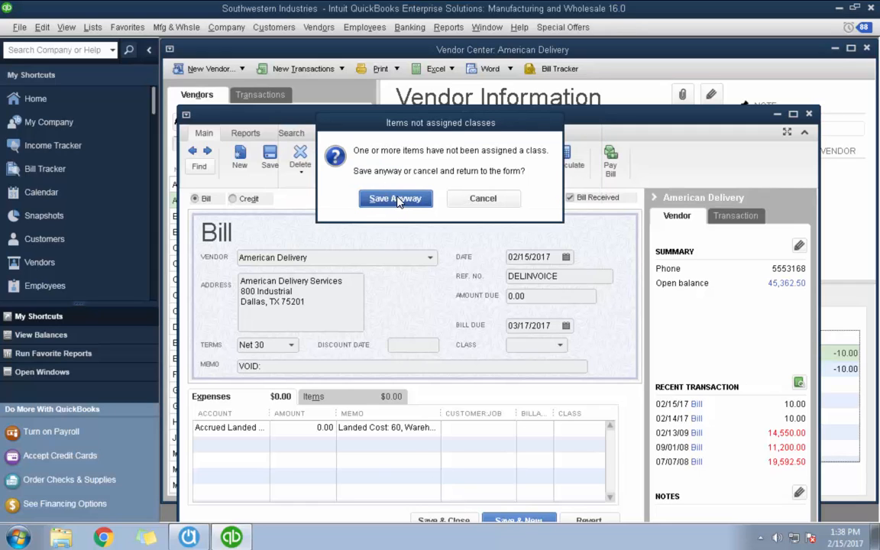
pyautogui.click(397, 200)
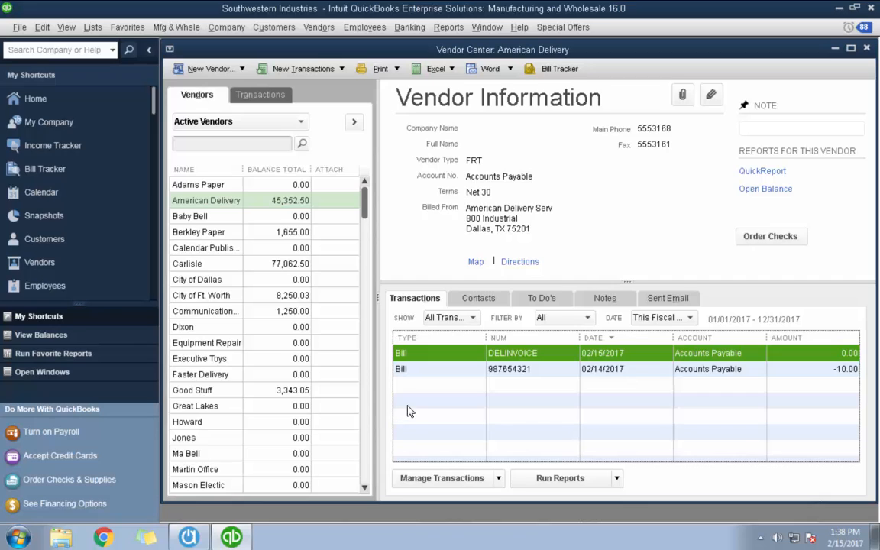
pyautogui.click(506, 409)
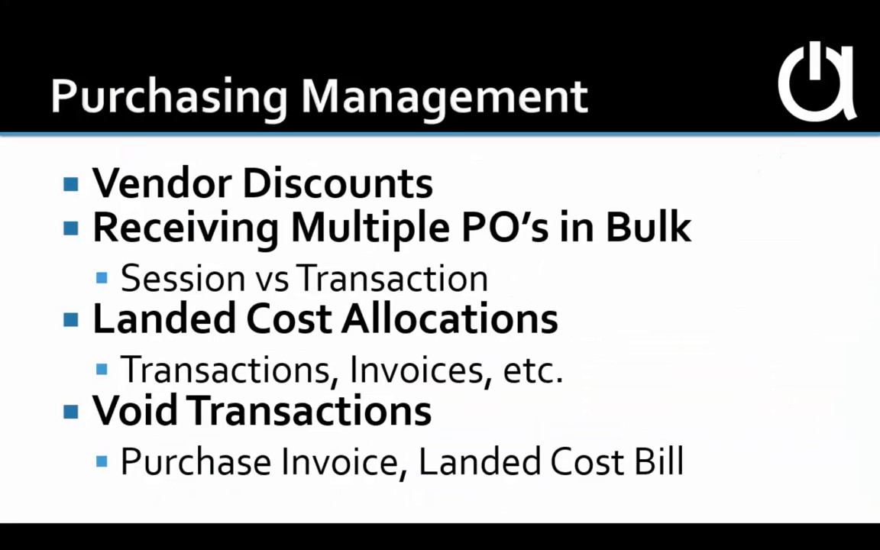
pyautogui.press('Right')
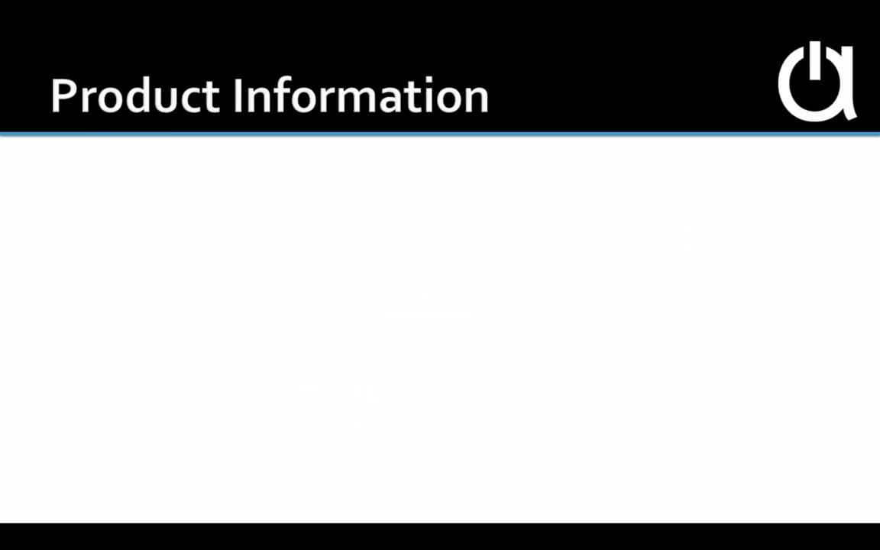
pyautogui.press('Right')
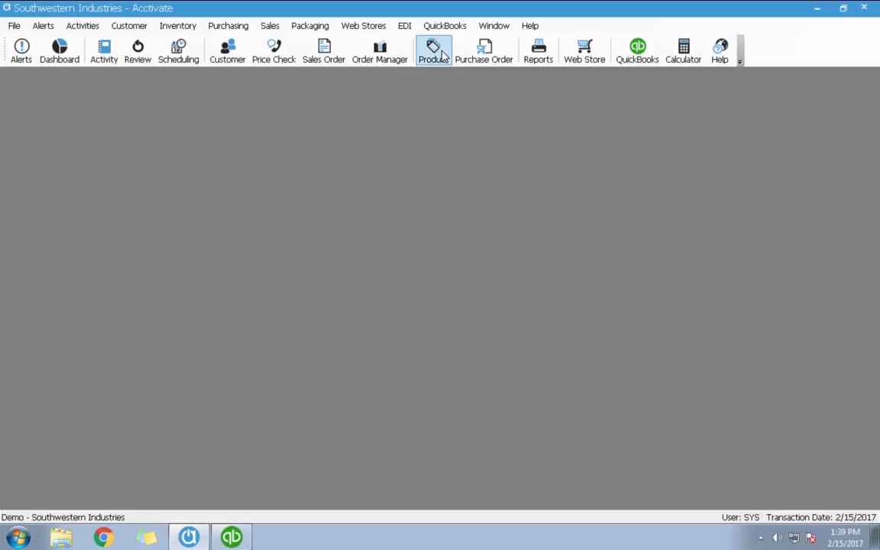
# Look up product A121 in Acctivate and show its specifications.
pyautogui.click(433, 50)
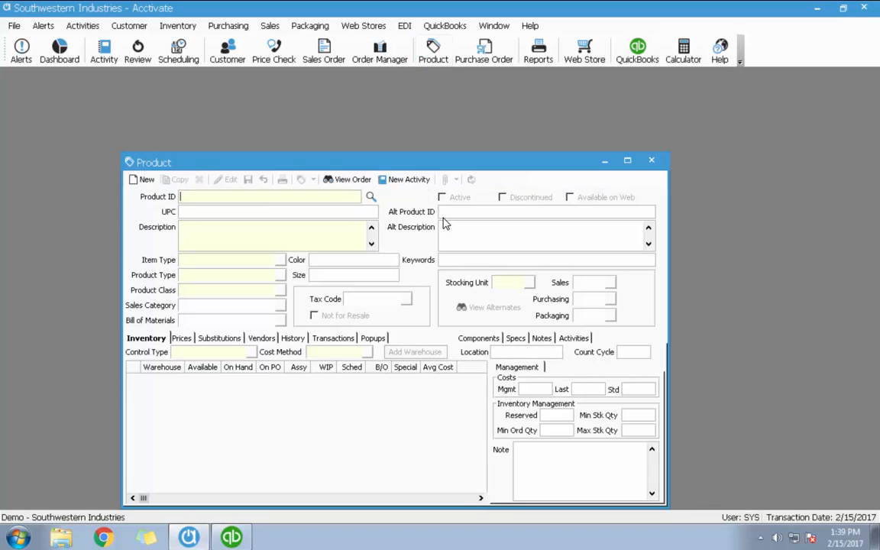
pyautogui.write('a121')
pyautogui.press('Tab')
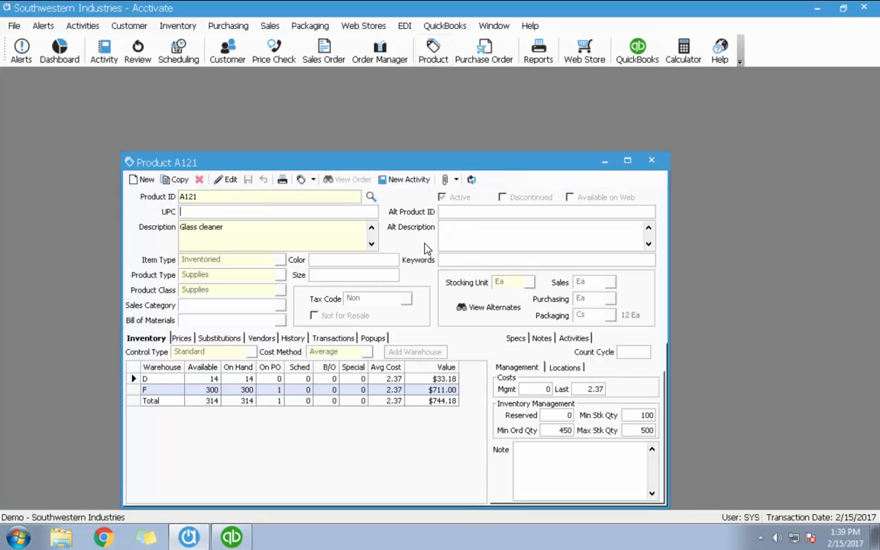
pyautogui.click(513, 339)
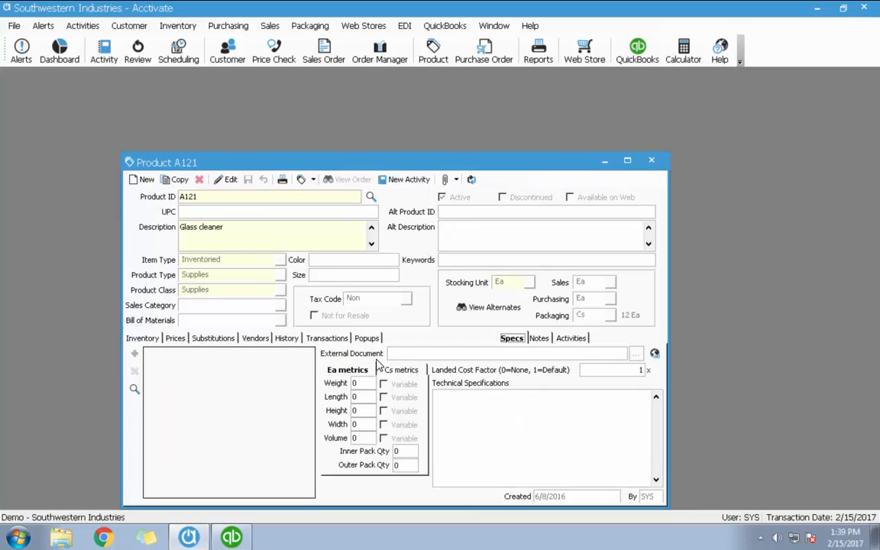
# Edit product A121, import the picture "Acctivate 256 blue" from the CustomReports program data folder and save the product.
pyautogui.click(226, 179)
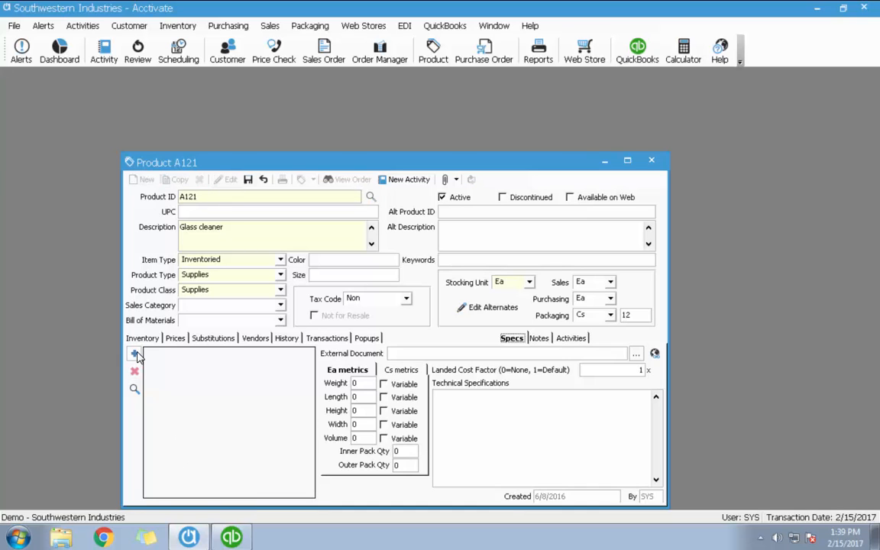
pyautogui.click(135, 354)
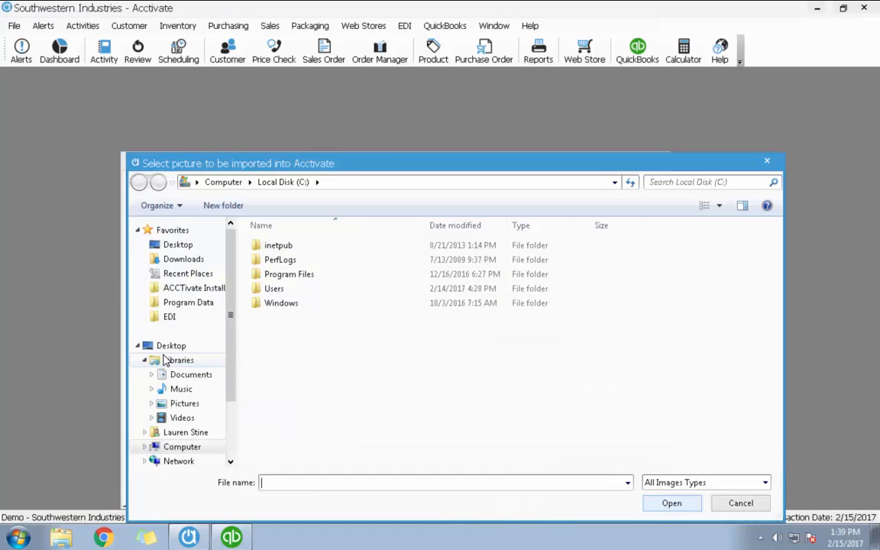
pyautogui.click(208, 303)
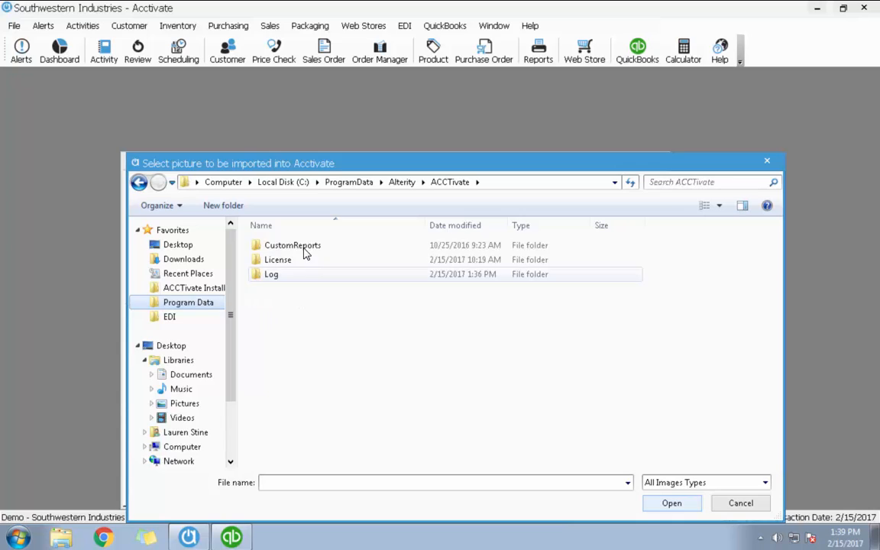
pyautogui.doubleClick(307, 246)
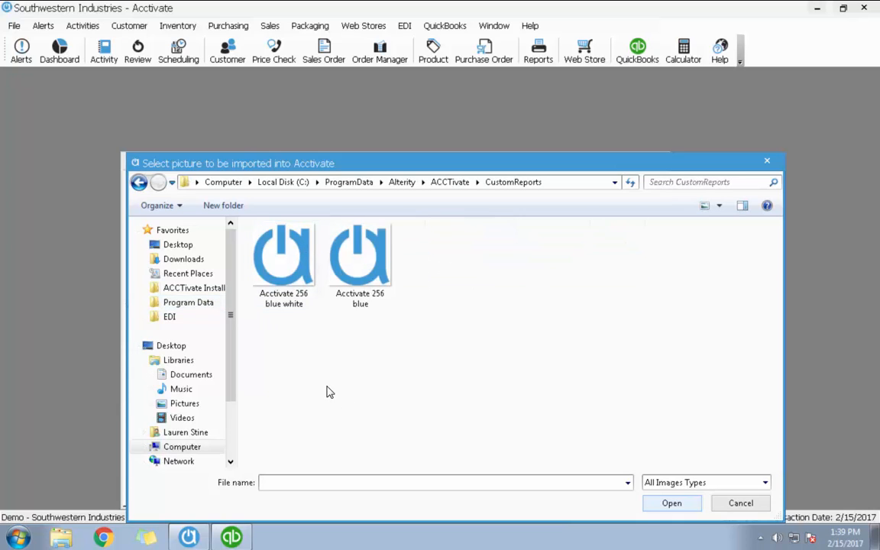
pyautogui.doubleClick(356, 266)
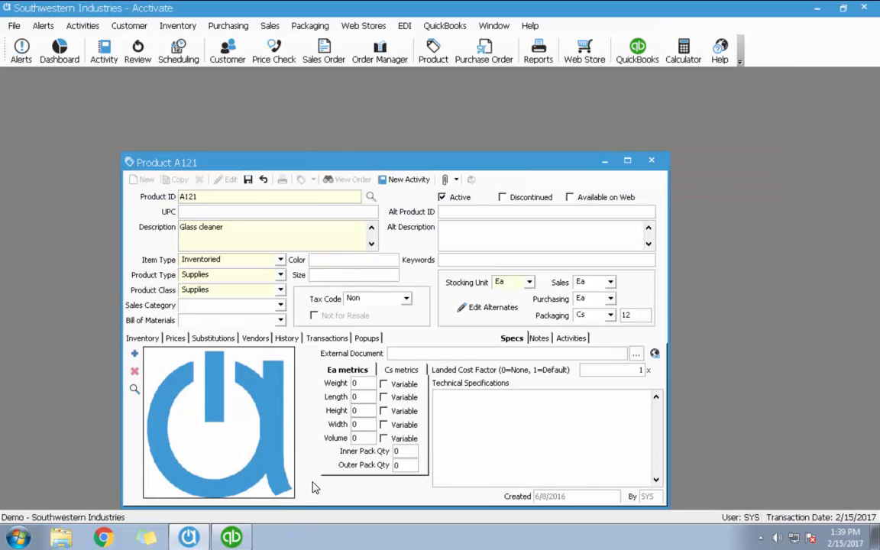
pyautogui.click(248, 179)
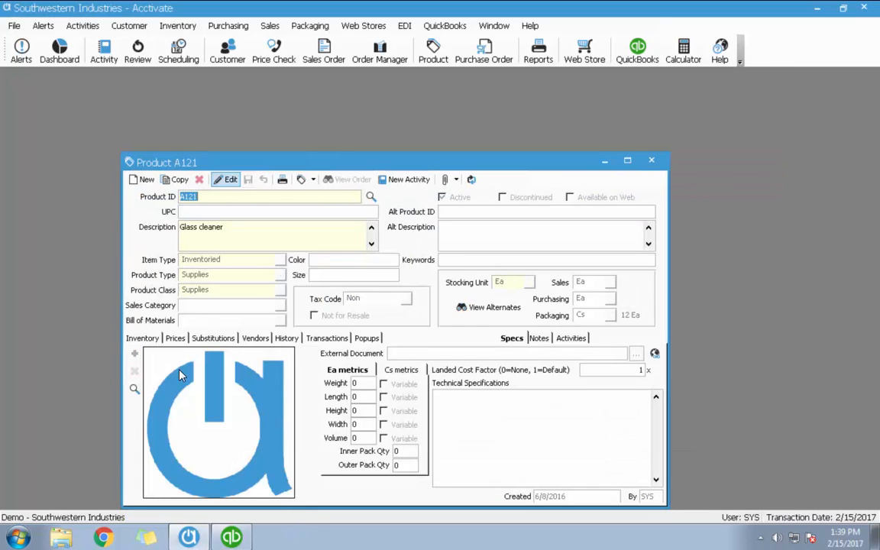
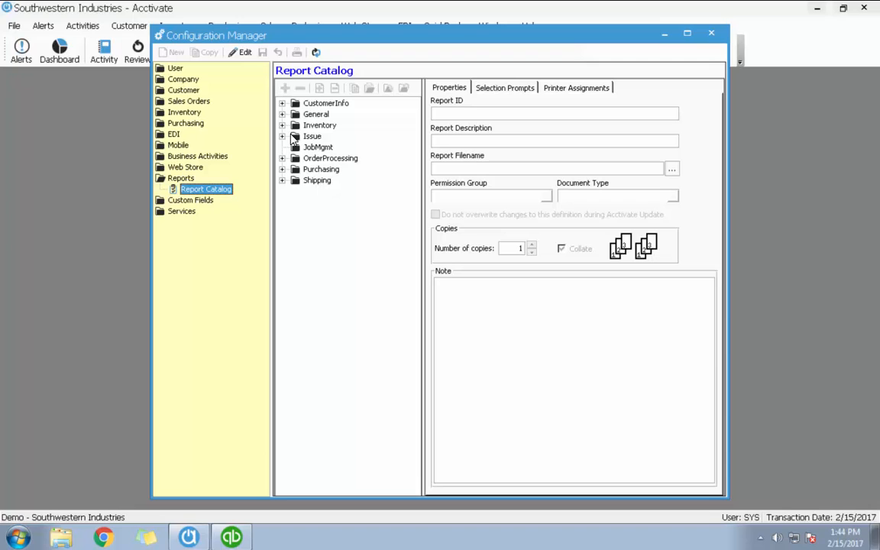
# Find the Inventory Receipts report among the inventory transaction reports in the Report Catalog and examine its selection prompts and properties.
pyautogui.click(282, 125)
pyautogui.doubleClick(313, 182)
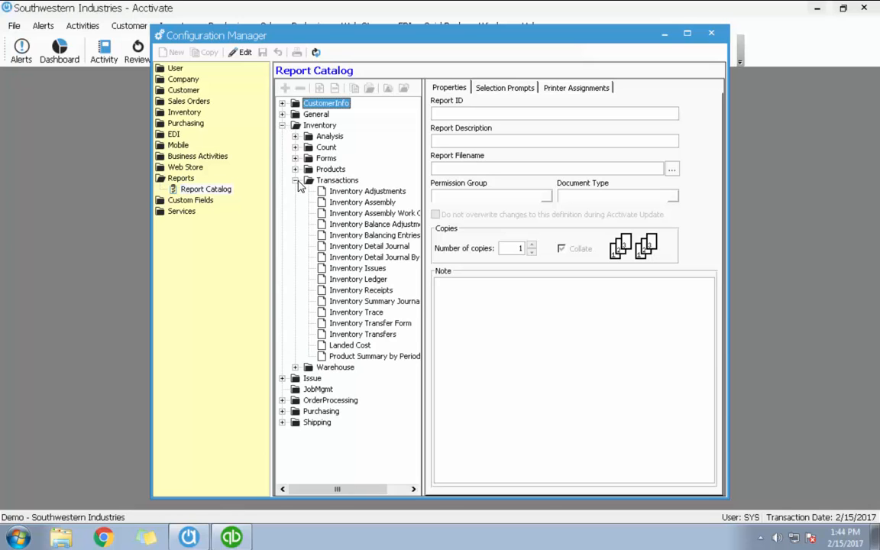
pyautogui.click(361, 290)
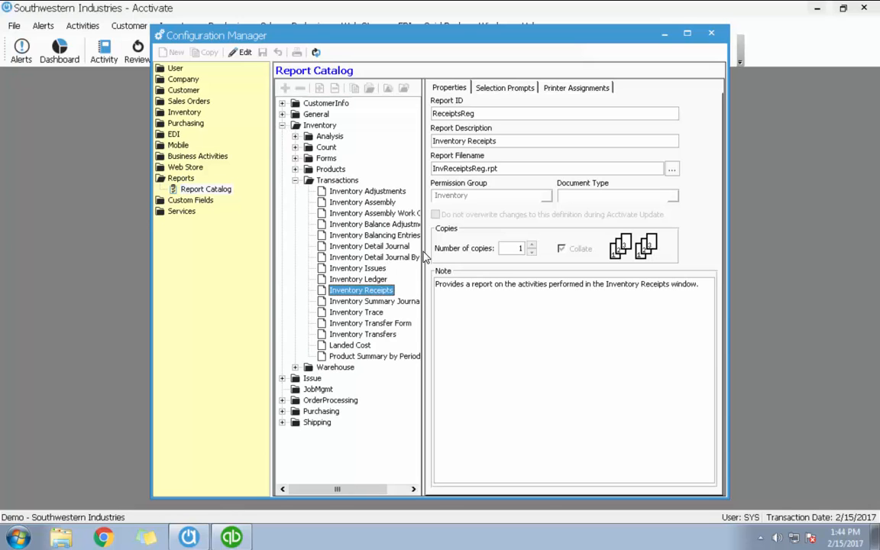
pyautogui.click(492, 88)
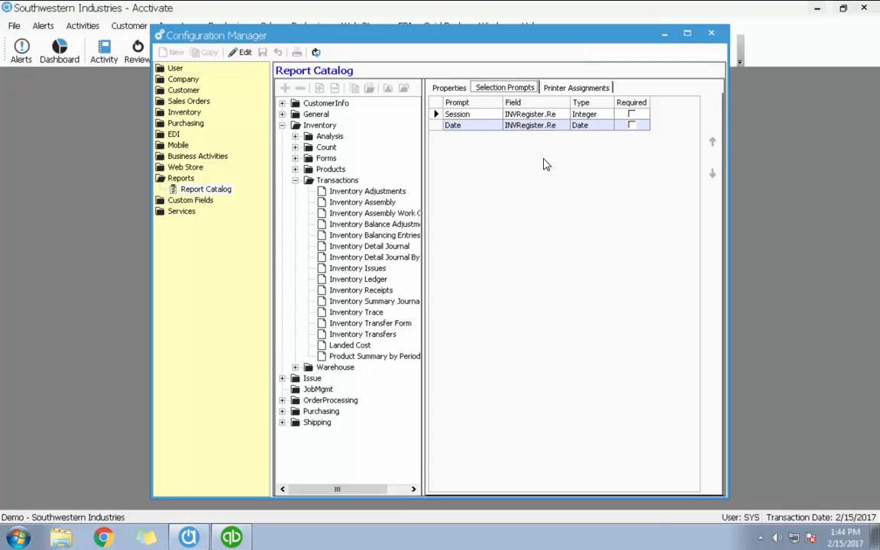
pyautogui.click(450, 90)
# Open the Inventory Receipts report definition for editing, review its editable selection prompts and properties, and save it.
pyautogui.click(242, 52)
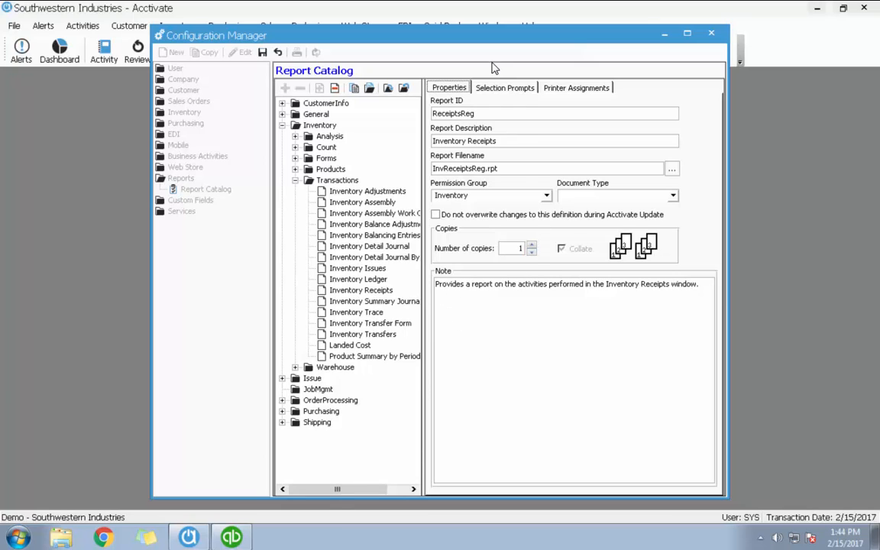
pyautogui.click(483, 87)
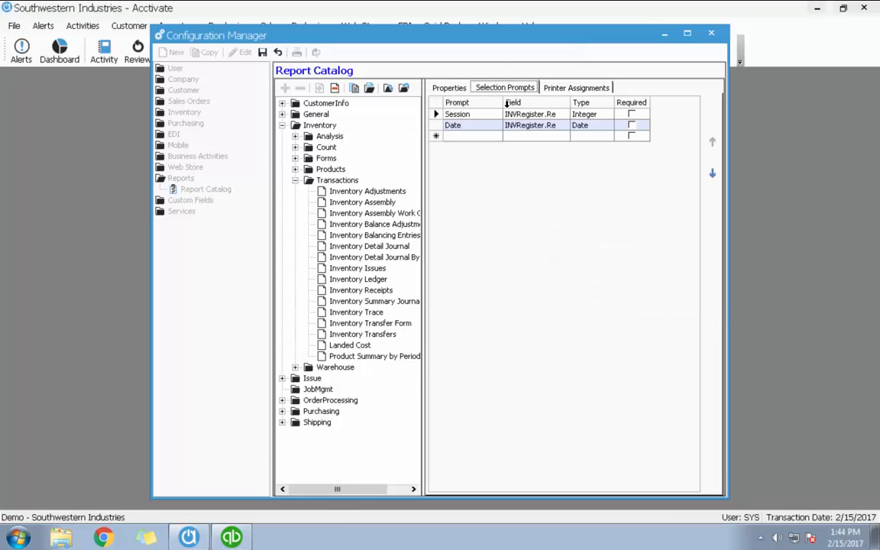
pyautogui.click(449, 88)
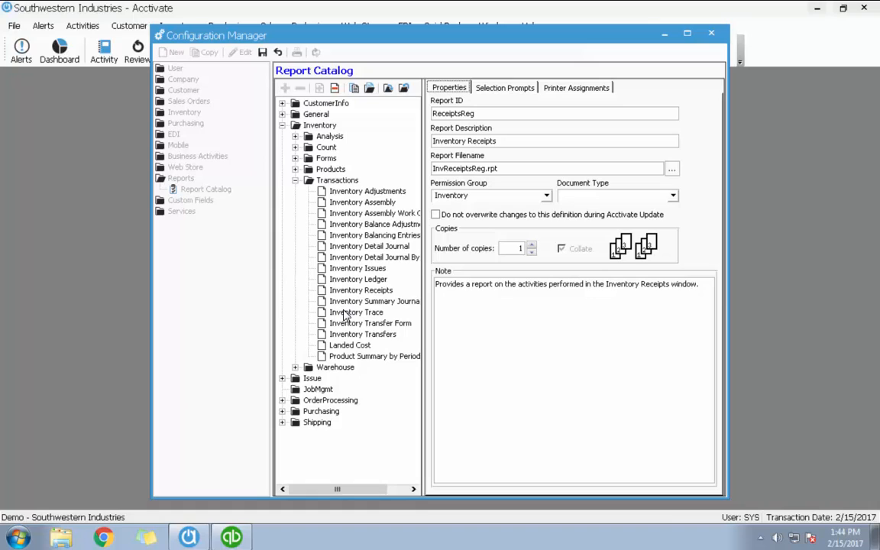
pyautogui.click(262, 53)
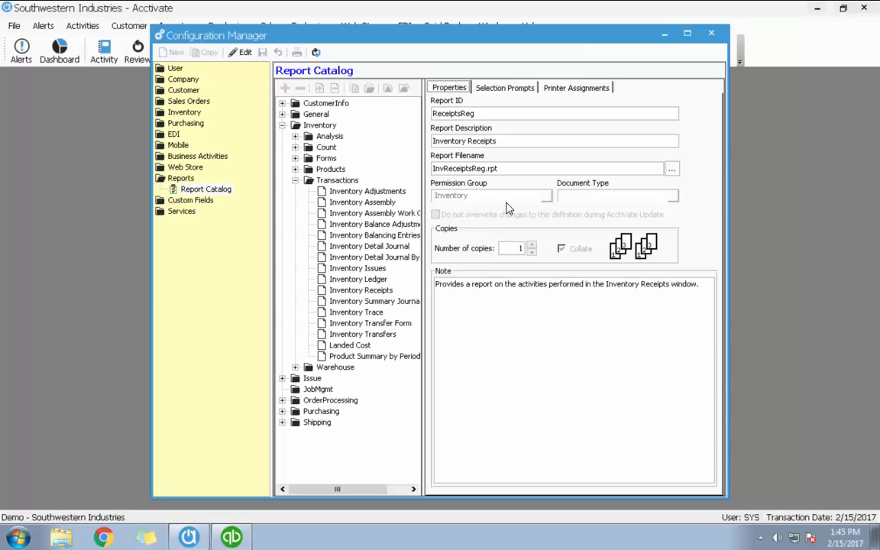
# Close the report catalog configuration and open the Product by Customer (Detail) report from the Customer Sales Reports.
pyautogui.click(711, 33)
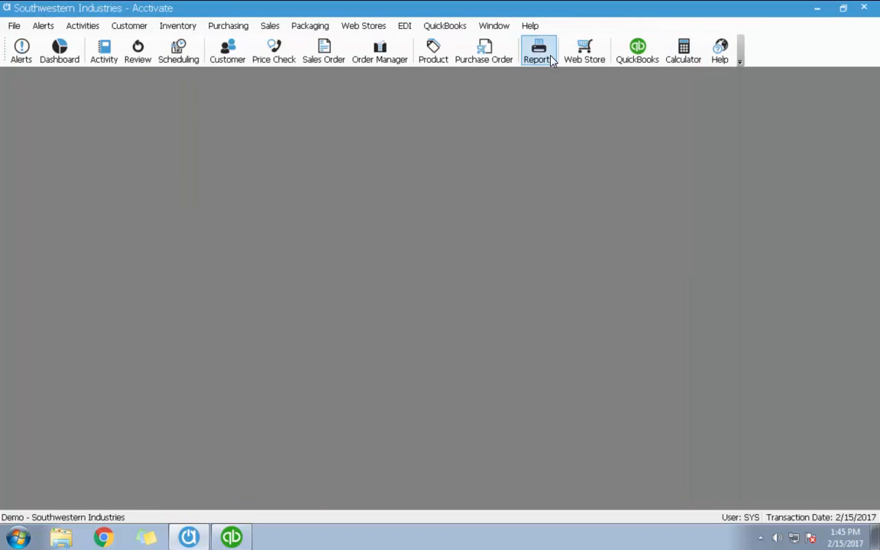
pyautogui.click(550, 59)
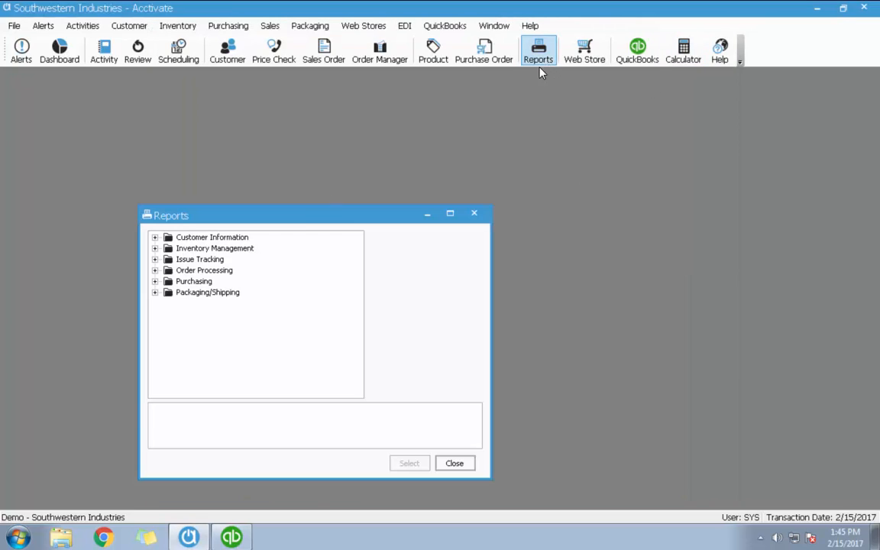
pyautogui.click(156, 238)
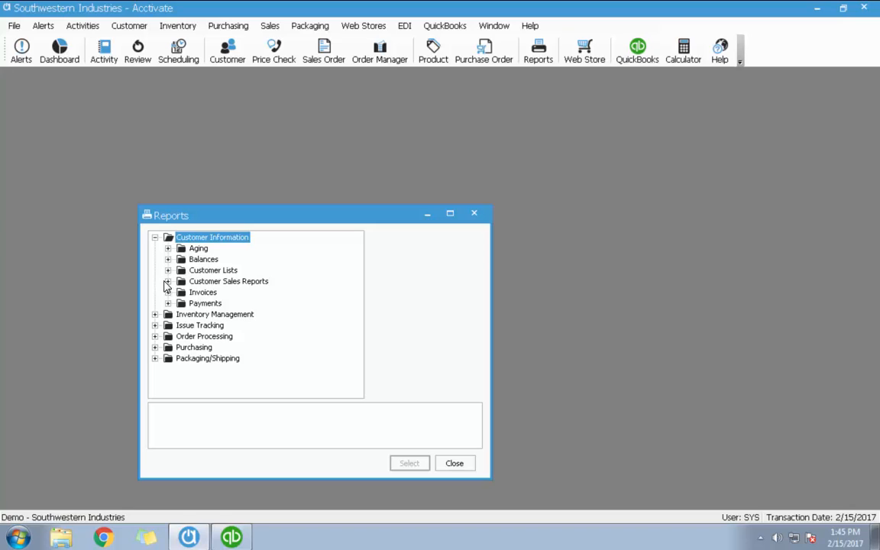
pyautogui.click(167, 282)
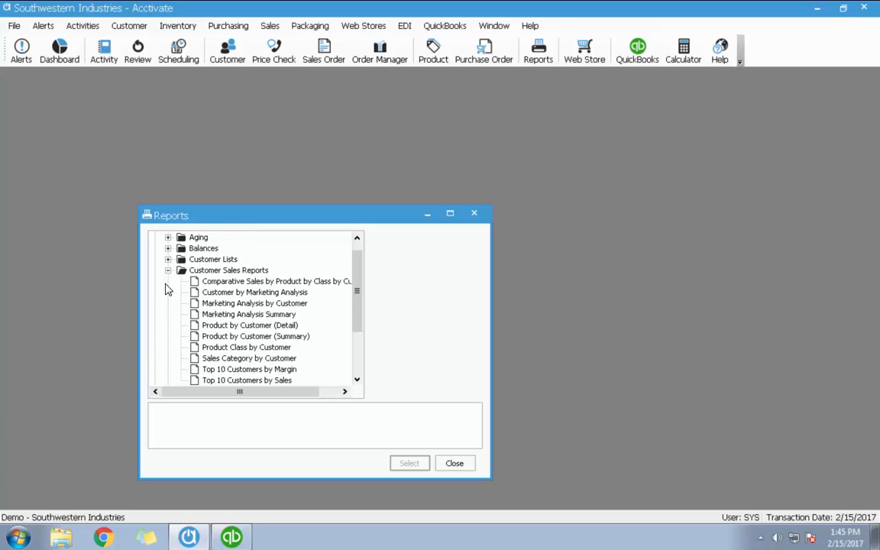
pyautogui.click(271, 326)
pyautogui.click(406, 467)
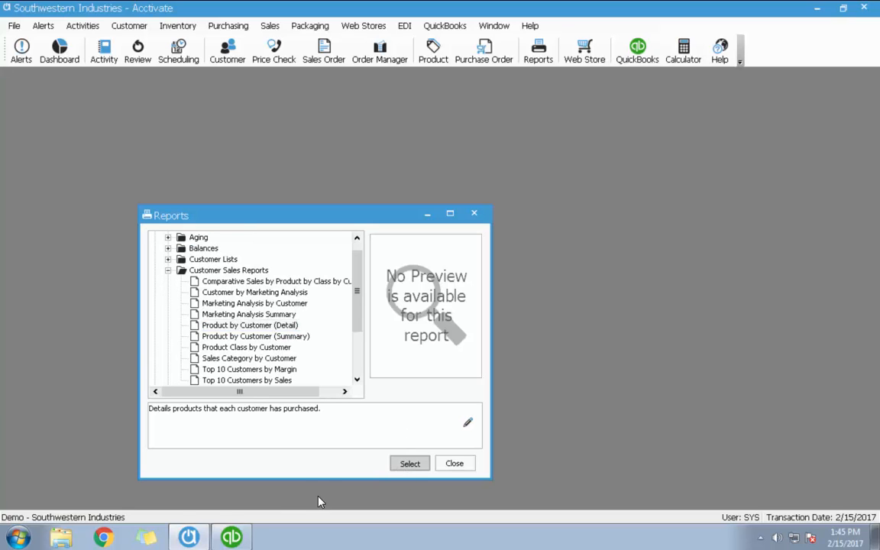
# Filter the Product by Customer (Detail) report to a Date of Last Year and a Customer Name equal to ABC.
pyautogui.click(150, 174)
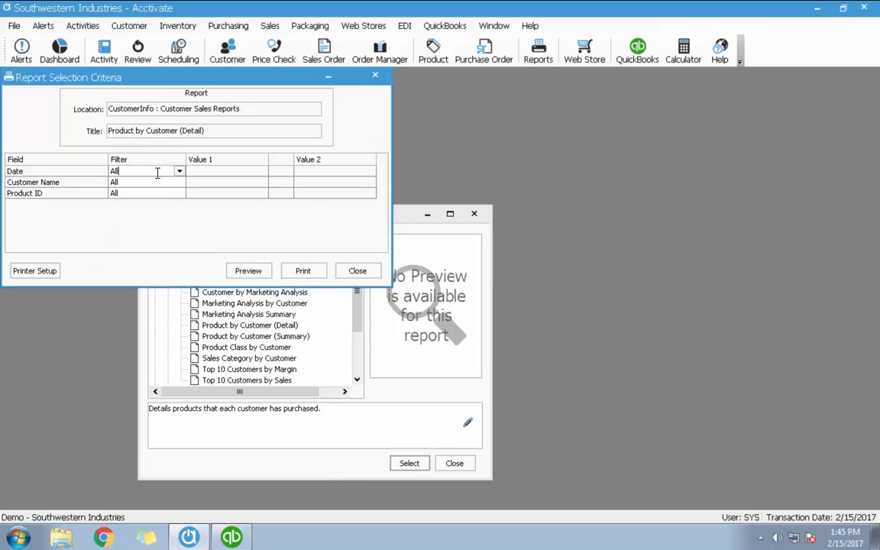
pyautogui.click(157, 171)
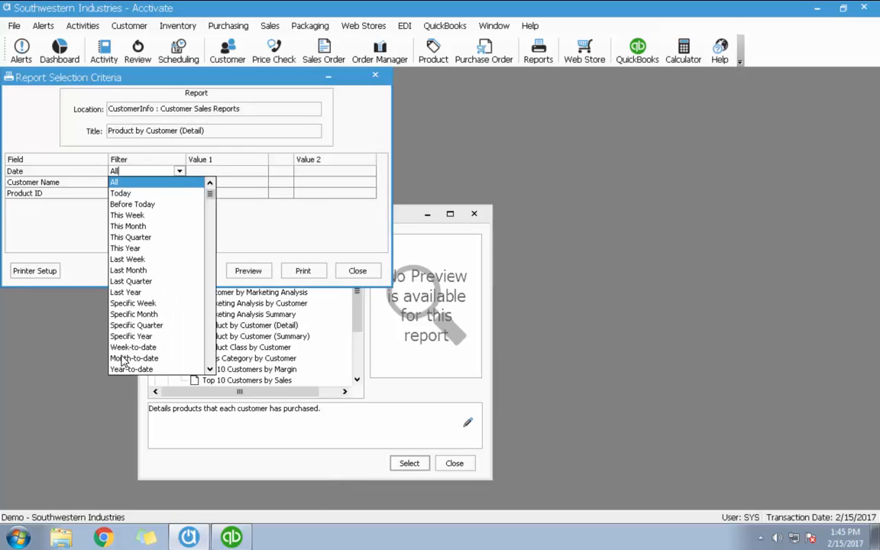
pyautogui.click(127, 292)
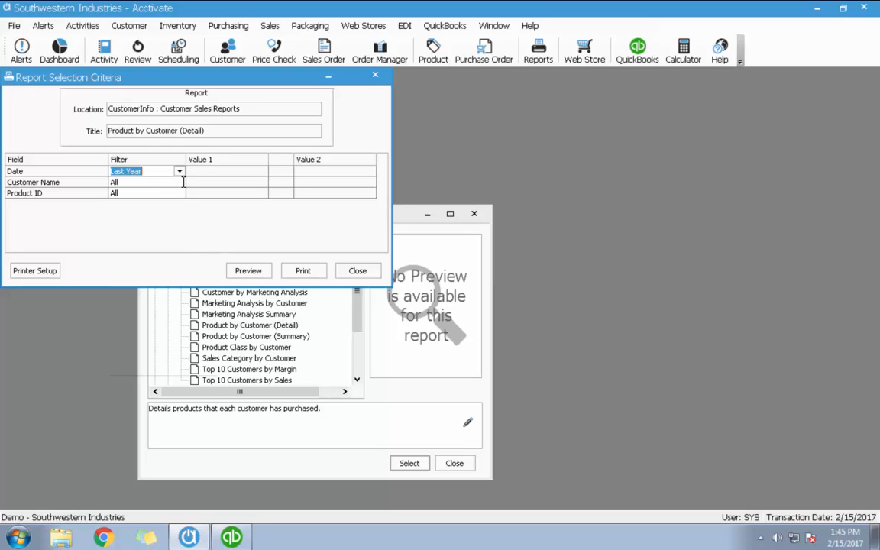
pyautogui.click(243, 173)
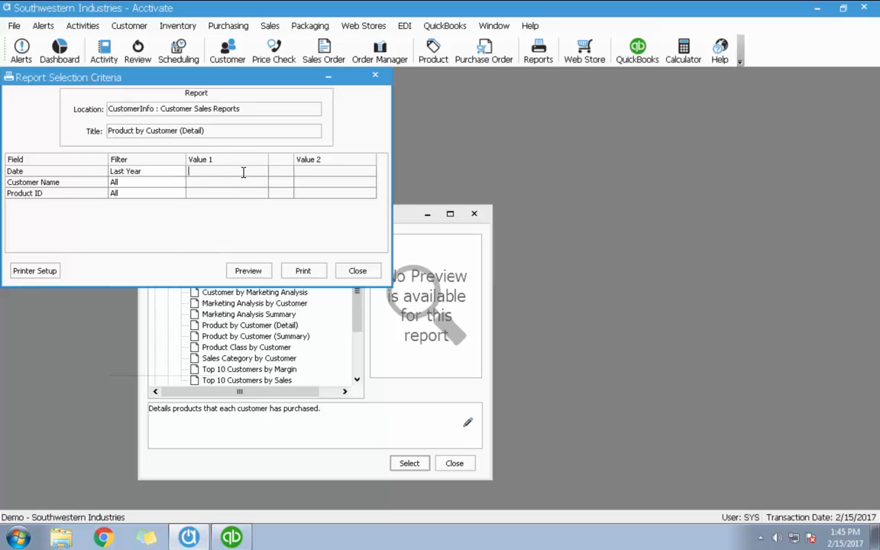
pyautogui.click(162, 171)
pyautogui.click(163, 182)
pyautogui.click(178, 182)
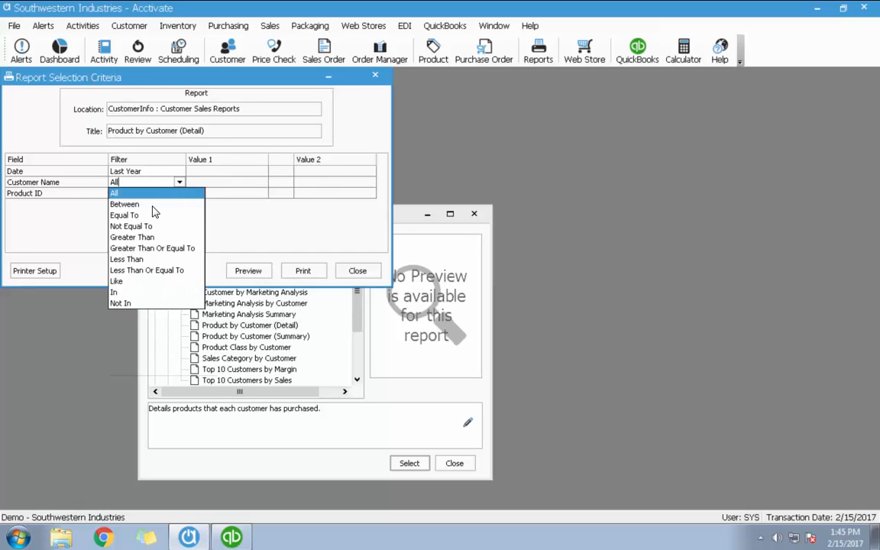
pyautogui.click(153, 210)
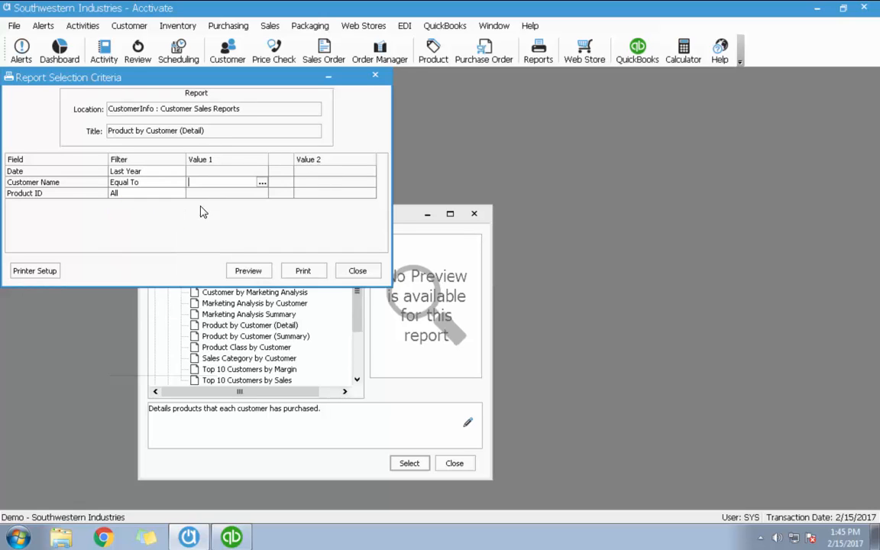
pyautogui.click(261, 184)
pyautogui.doubleClick(224, 166)
# Preview the Product by Customer (Detail) report, check its last and first pages, and close the preview and the selection criteria.
pyautogui.click(251, 273)
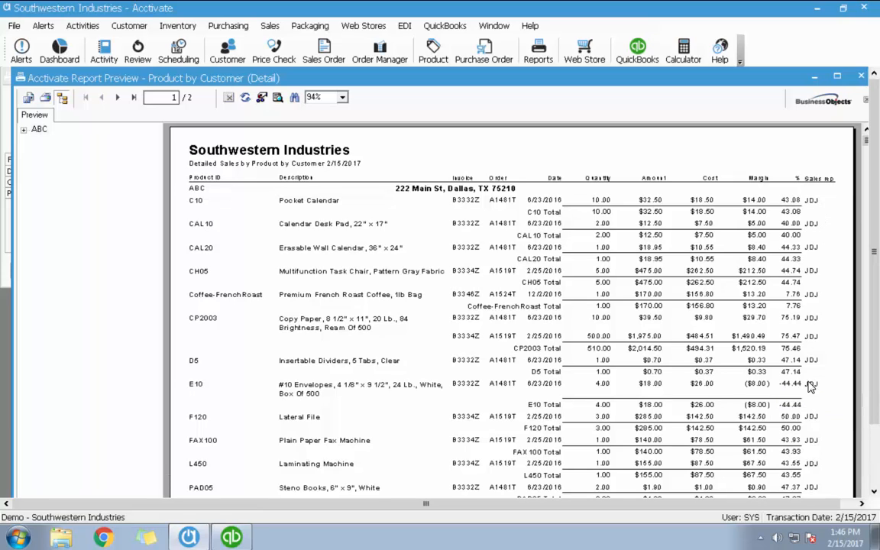
pyautogui.click(134, 99)
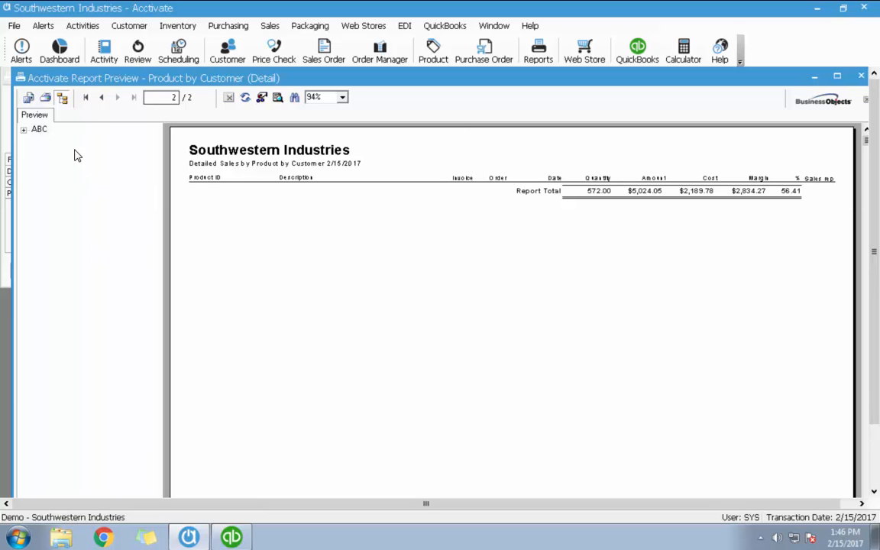
pyautogui.click(86, 98)
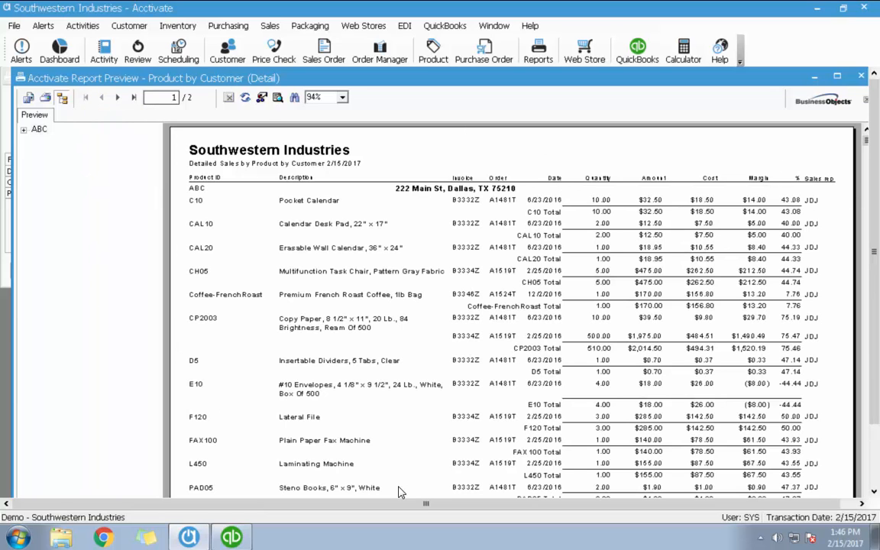
pyautogui.click(861, 77)
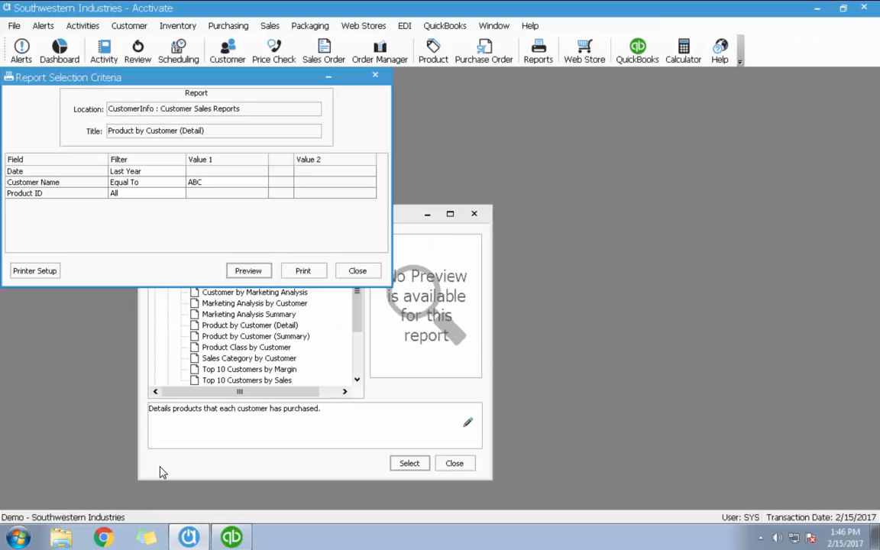
pyautogui.click(356, 268)
# Open the Commission Report from the Salesperson Sales Reports under Order Processing.
pyautogui.scroll(-3, 362, 293)
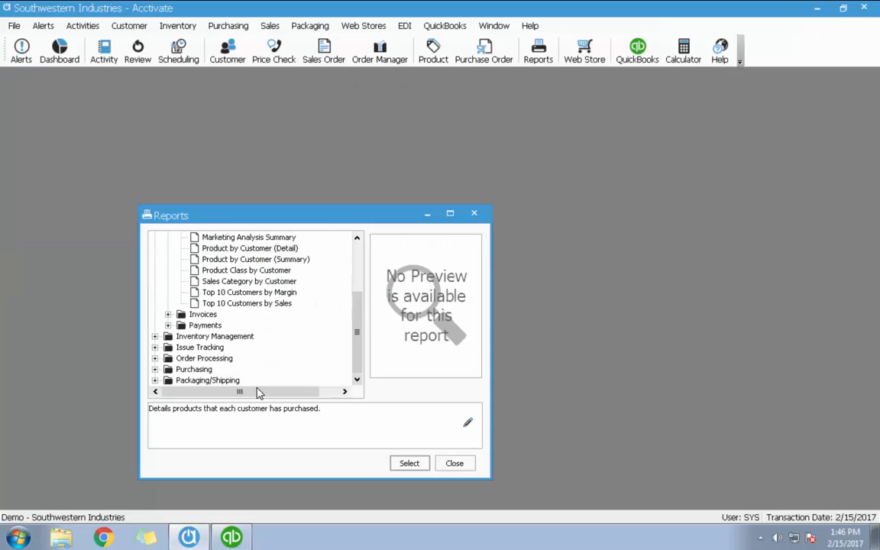
pyautogui.click(155, 358)
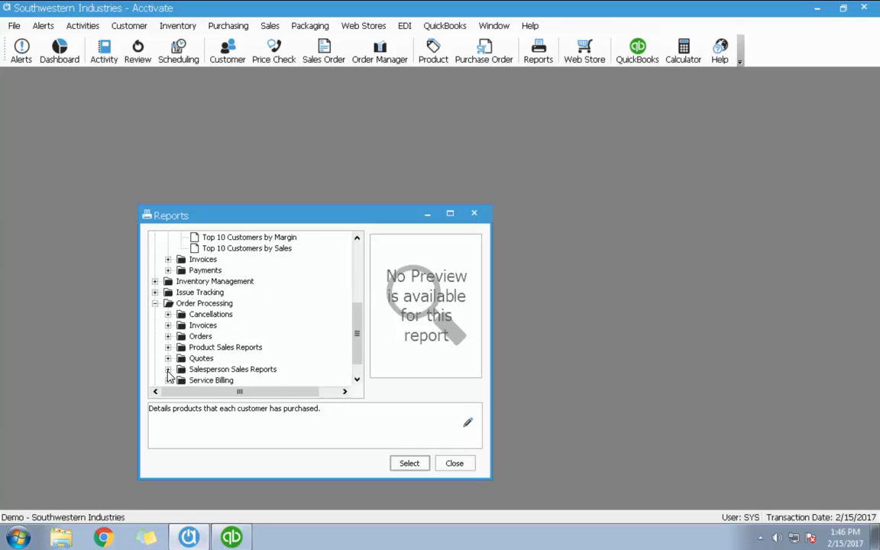
pyautogui.click(168, 369)
pyautogui.scroll(-1, 359, 327)
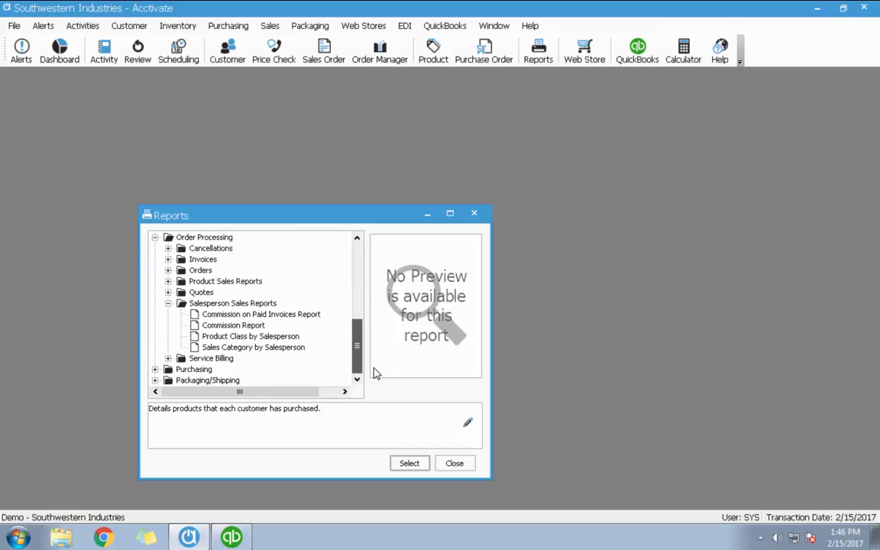
pyautogui.click(232, 325)
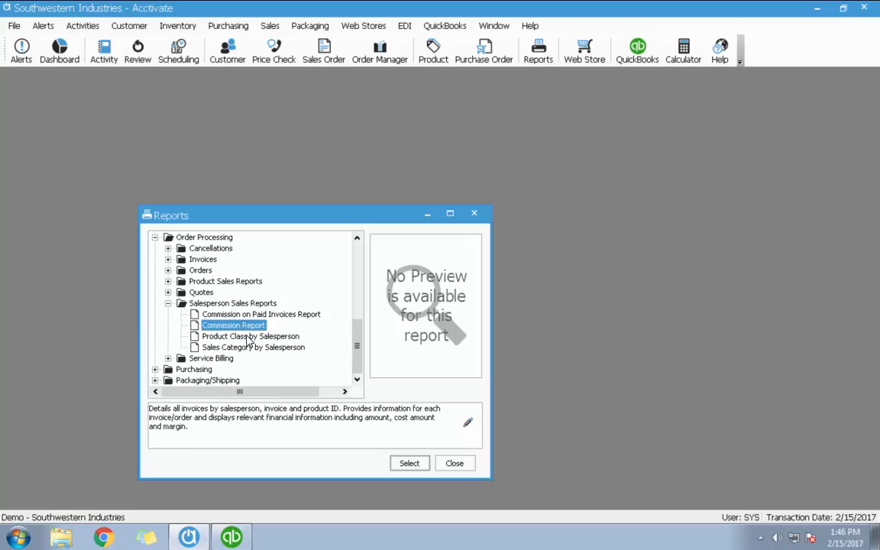
pyautogui.click(409, 466)
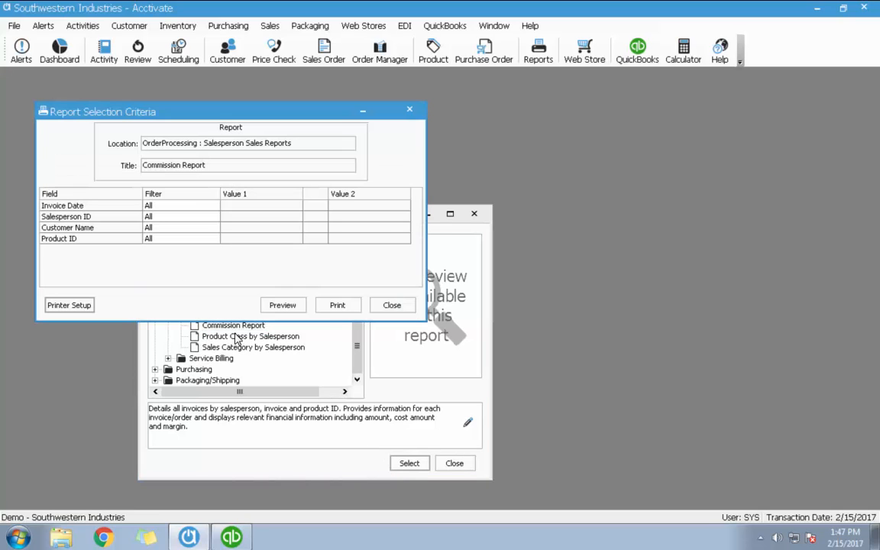
# Filter the Commission Report to an Invoice Date of Last Quarter and a Salesperson ID equal to JDJ.
pyautogui.click(200, 206)
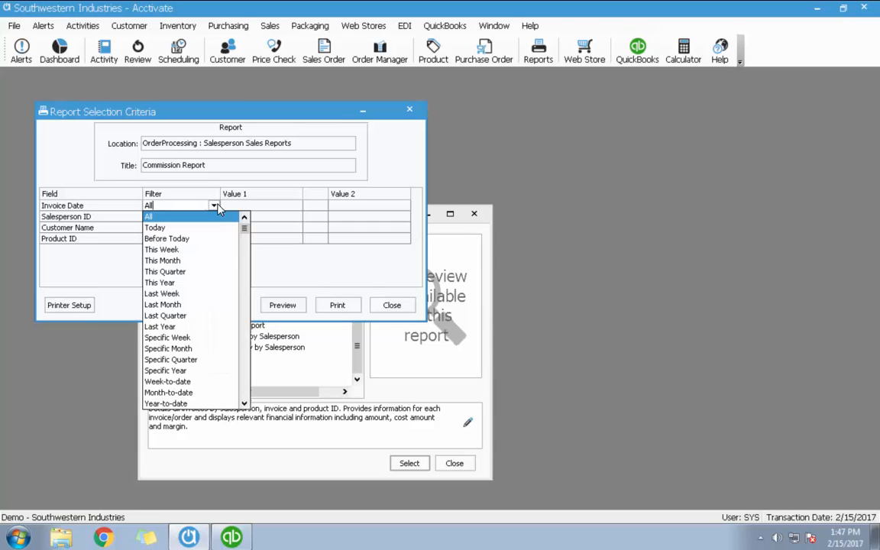
pyautogui.click(170, 316)
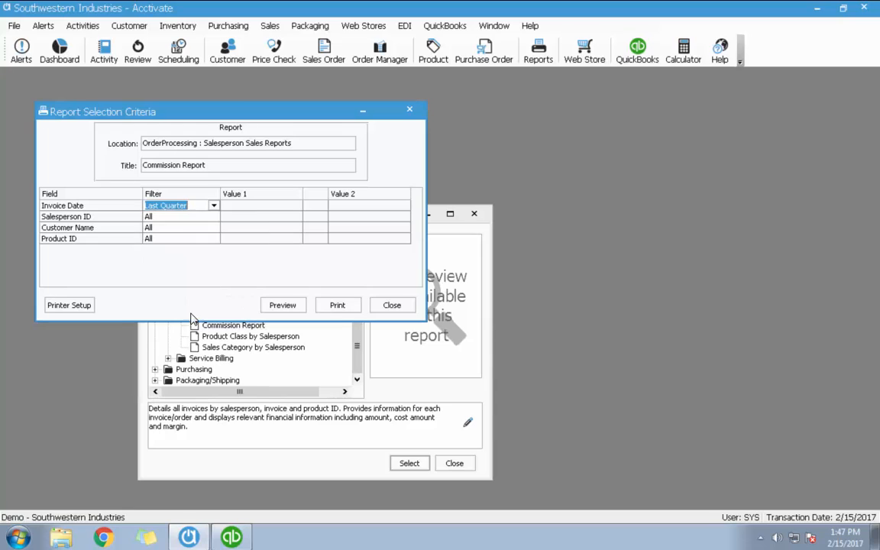
pyautogui.click(184, 216)
pyautogui.click(212, 217)
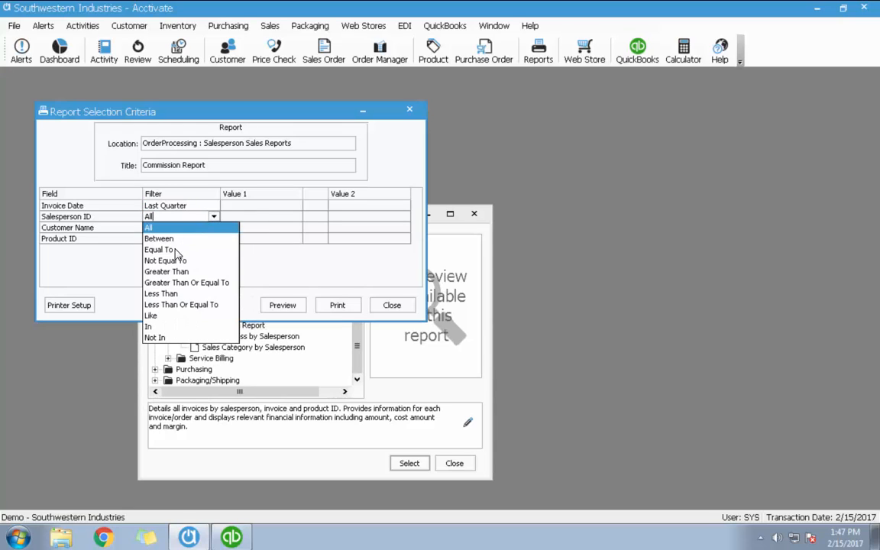
pyautogui.click(175, 249)
pyautogui.click(295, 217)
pyautogui.click(246, 228)
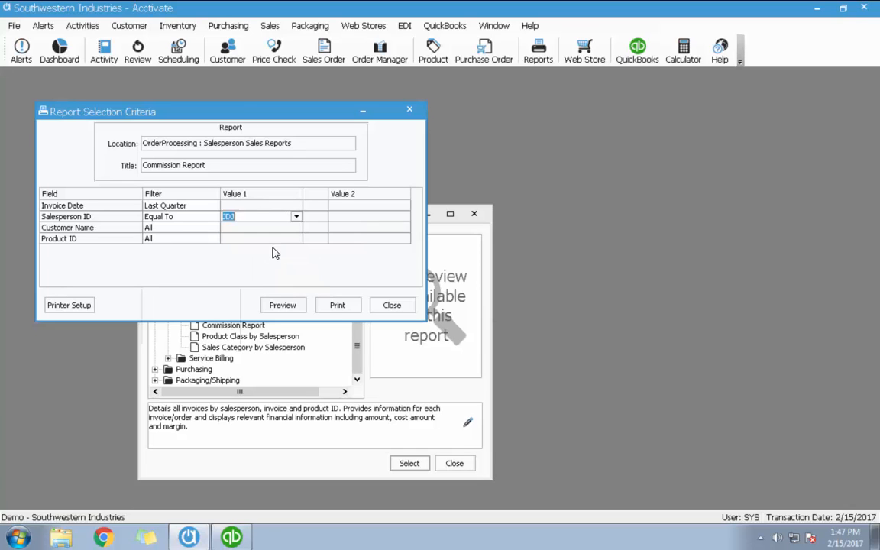
# Preview the Commission Report, examine its last page, and close the preview and the selection criteria.
pyautogui.click(282, 305)
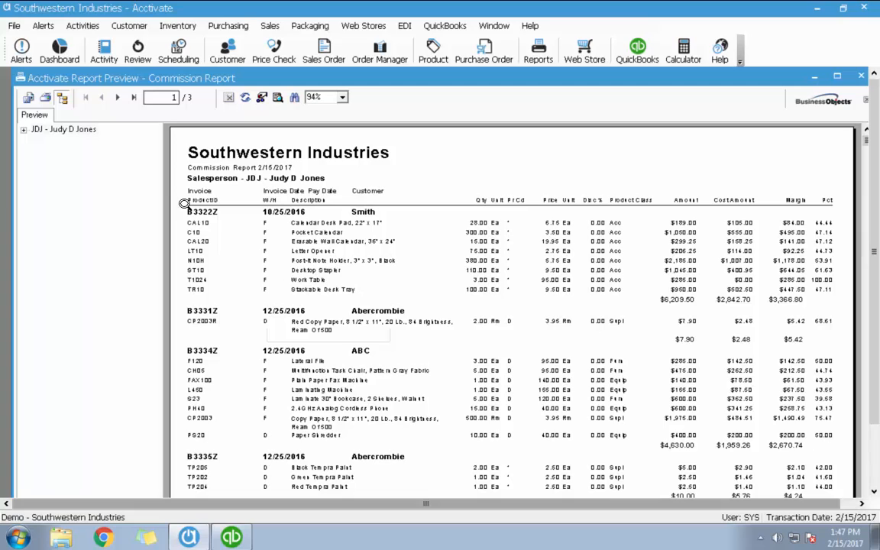
pyautogui.click(134, 97)
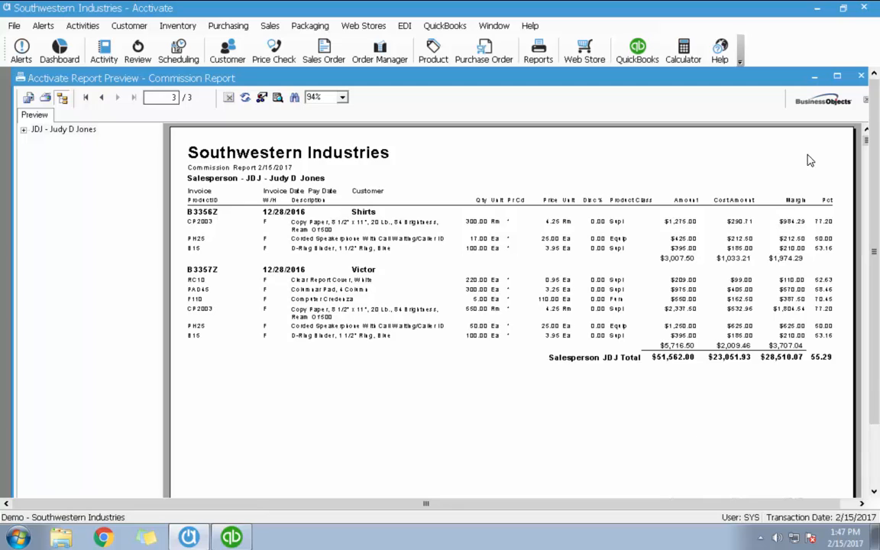
pyautogui.click(857, 79)
pyautogui.click(399, 308)
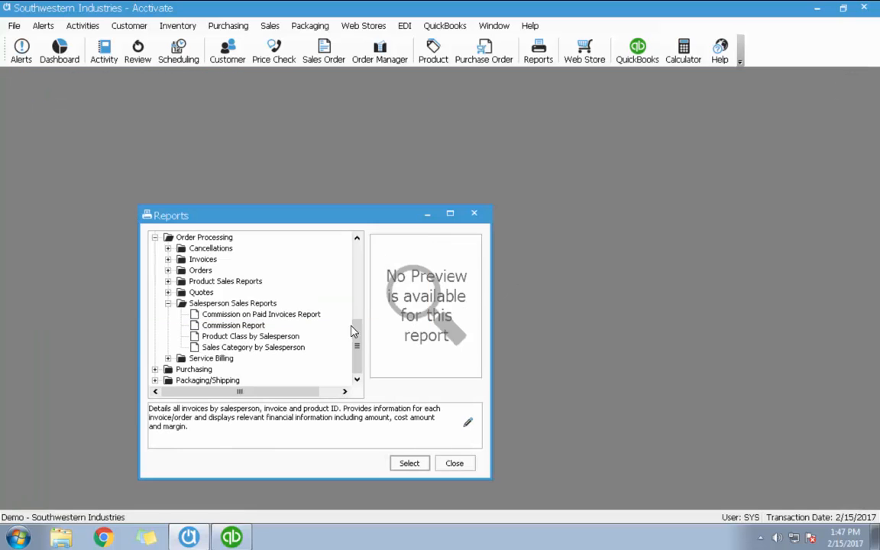
# Review the descriptions of the Commission on Paid Invoices Report and of the Monthly Demand Summary in the Inventory Management analysis reports.
pyautogui.click(206, 325)
pyautogui.click(289, 314)
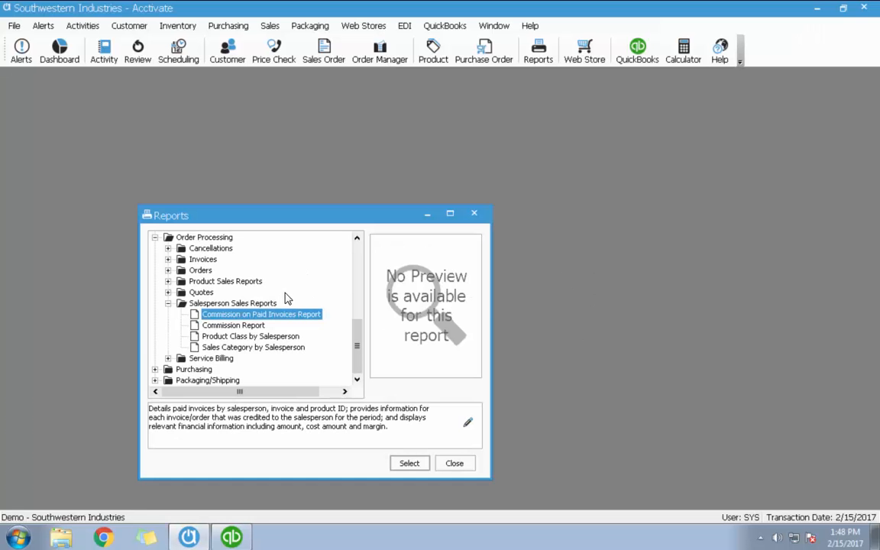
pyautogui.moveTo(357, 349); pyautogui.dragTo(182, 275)
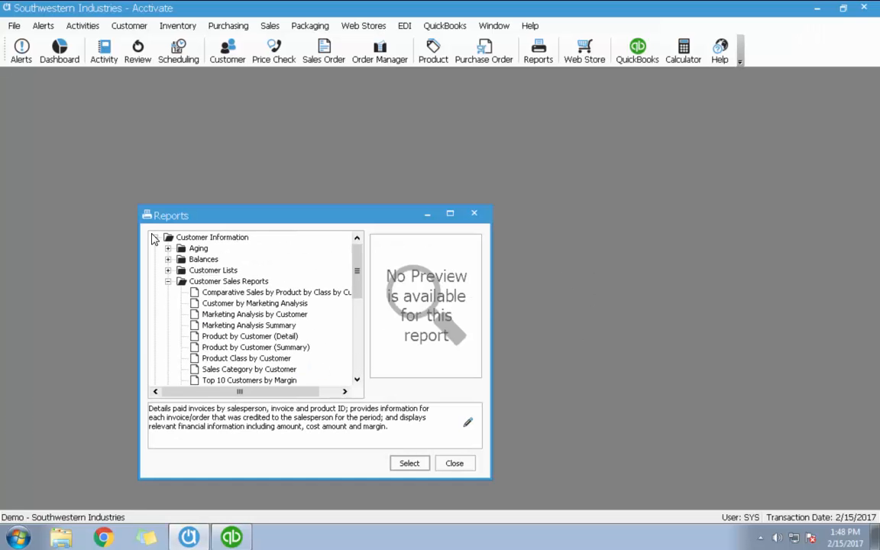
pyautogui.click(155, 237)
pyautogui.click(155, 248)
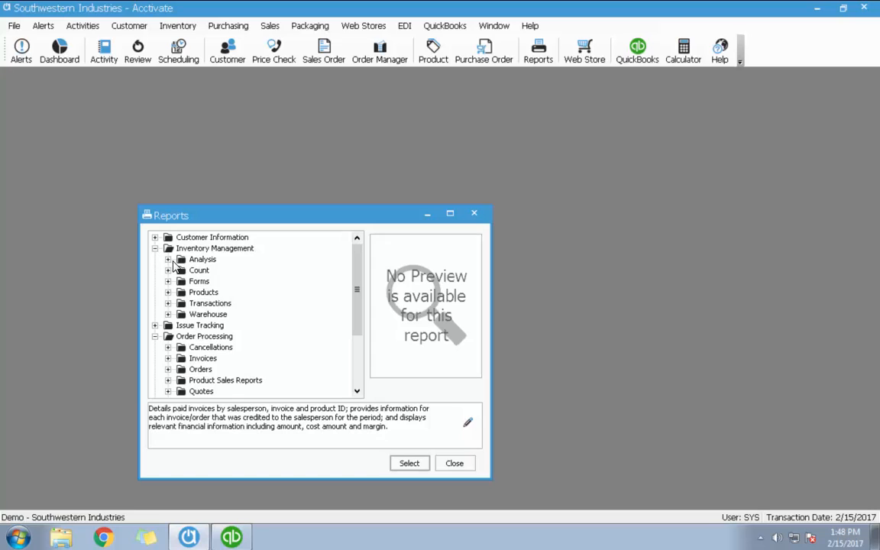
pyautogui.click(168, 259)
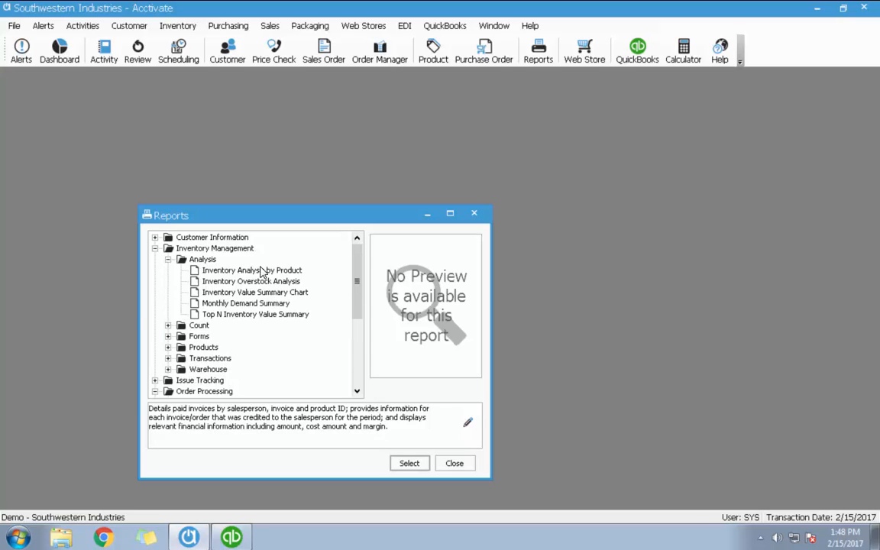
pyautogui.click(246, 303)
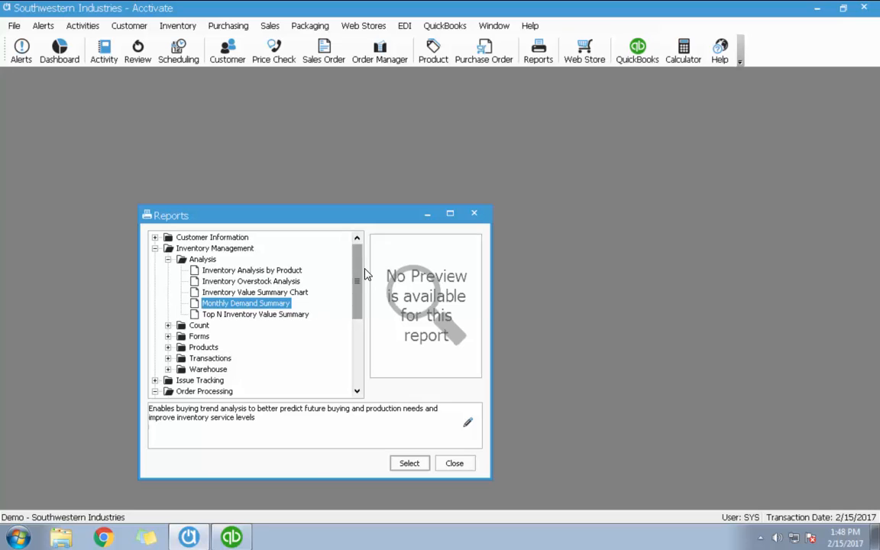
# Review the descriptions of the comparative sales reports under Product Sales Reports and Customer Sales Reports, and close the report catalog.
pyautogui.scroll(-5, 328, 252)
pyautogui.click(167, 293)
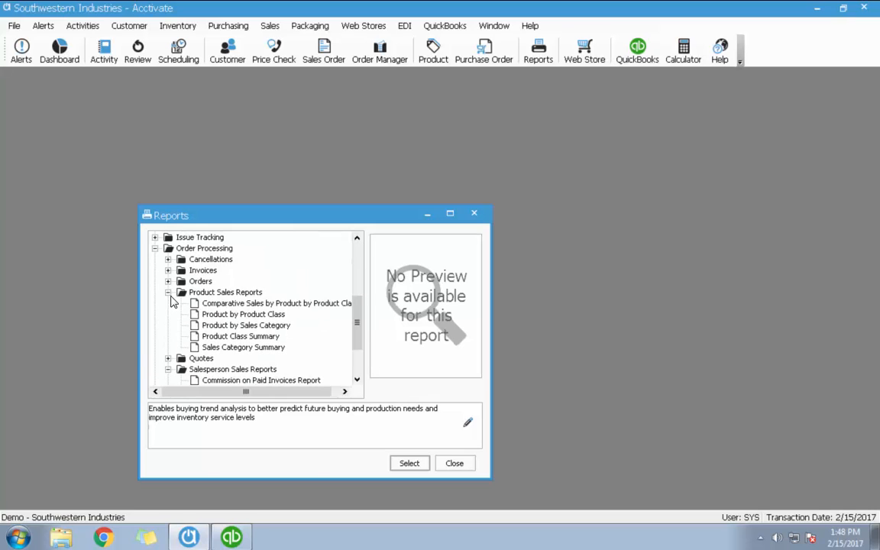
pyautogui.click(286, 303)
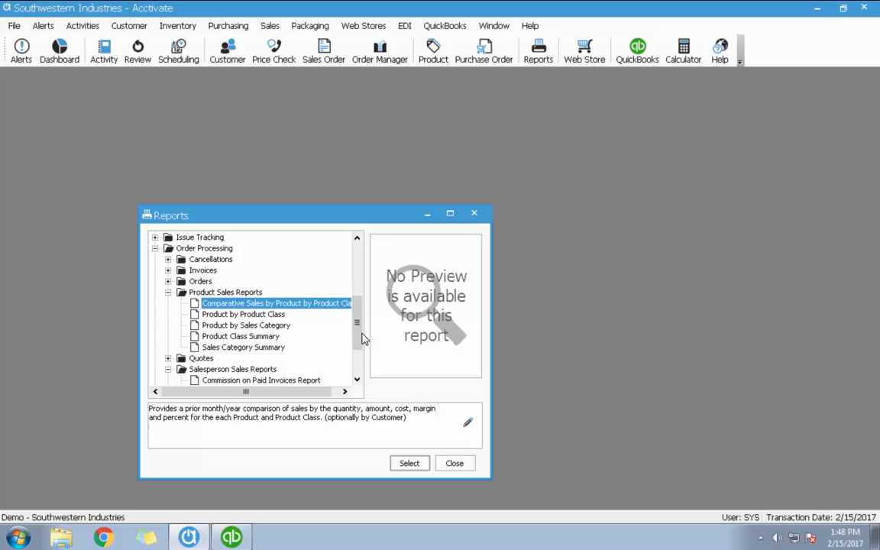
pyautogui.scroll(5, 353, 283)
pyautogui.click(155, 237)
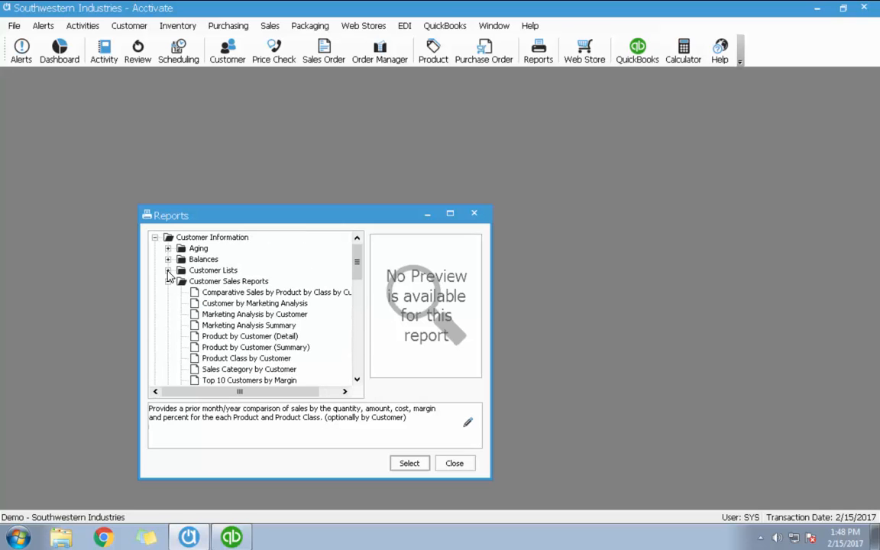
pyautogui.click(273, 293)
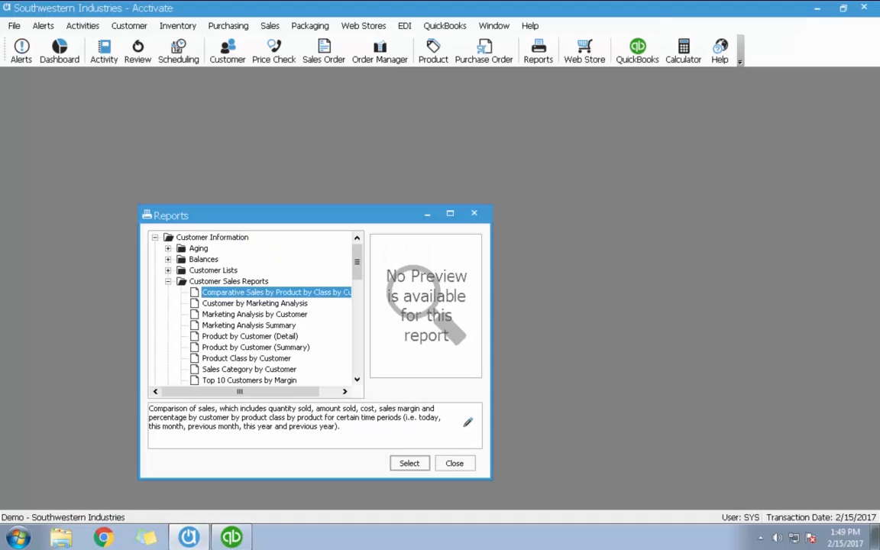
pyautogui.click(469, 463)
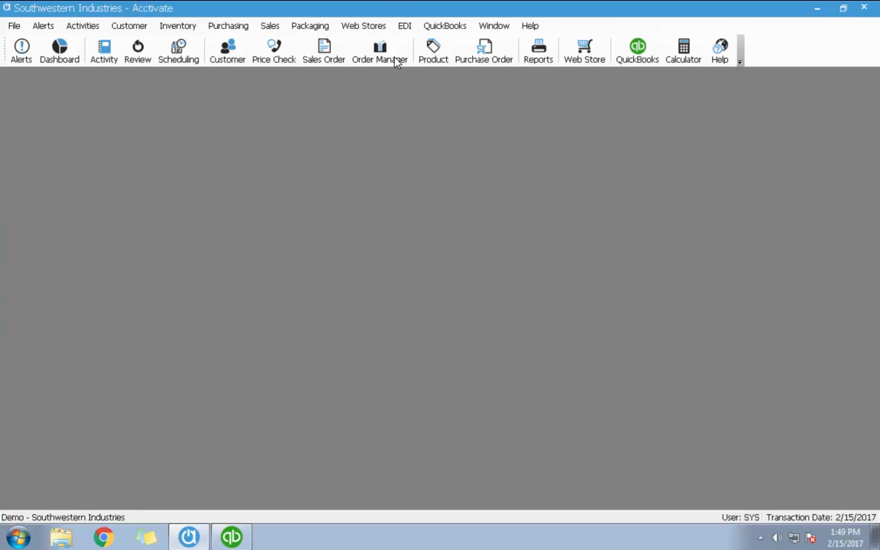
# Open product A121 and display its prices.
pyautogui.click(433, 52)
pyautogui.write('a121')
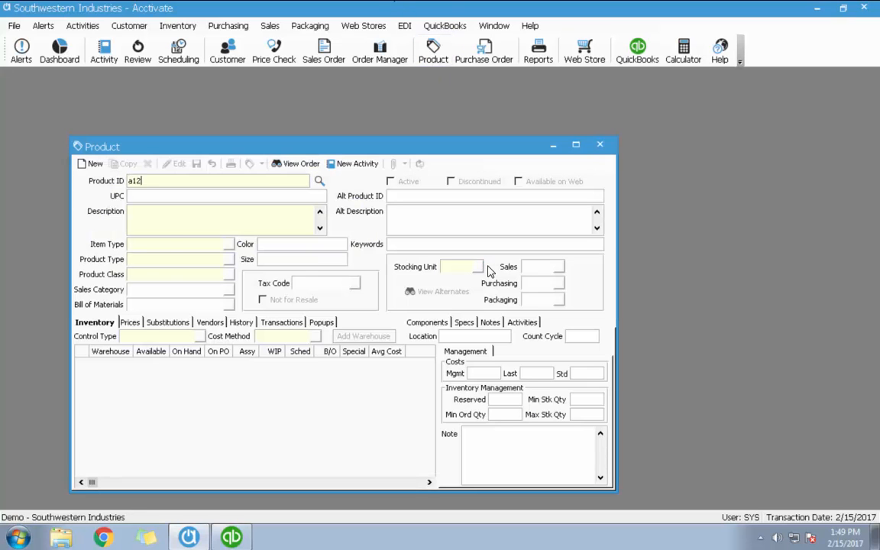
pyautogui.press('Tab')
pyautogui.click(130, 323)
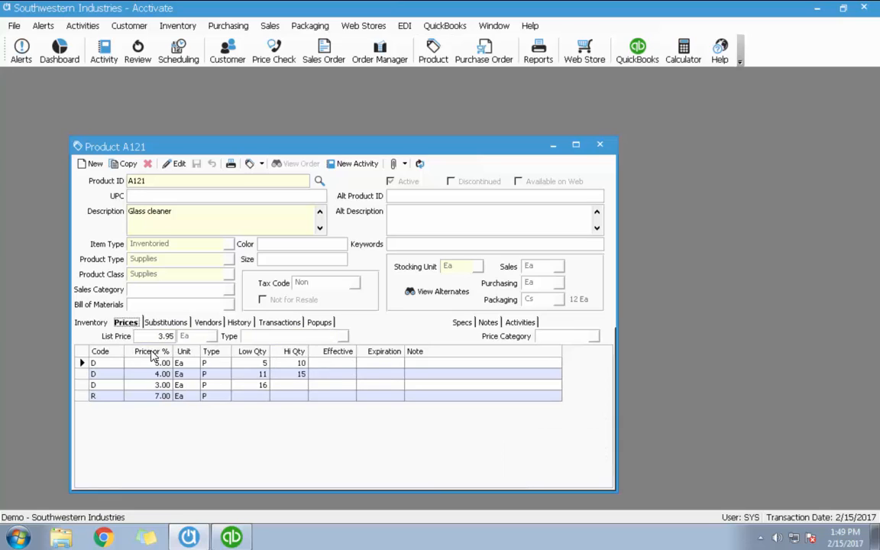
# Give A121's code R price an effective date of 1/1/2017 and an expiration date of 1/31/2017, and save the product.
pyautogui.click(176, 163)
pyautogui.click(324, 395)
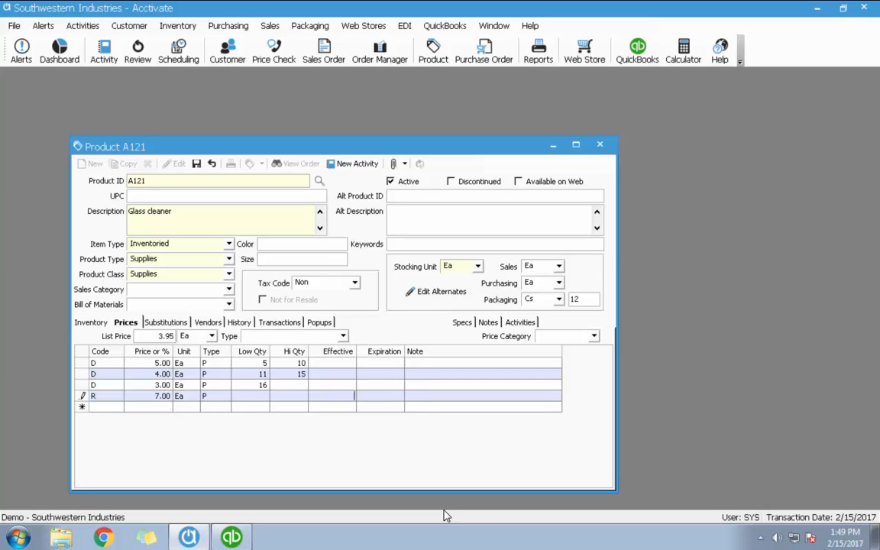
pyautogui.write('1/1/2017')
pyautogui.press('Tab')
pyautogui.write('1/31/2017')
pyautogui.press('Tab')
pyautogui.click(196, 164)
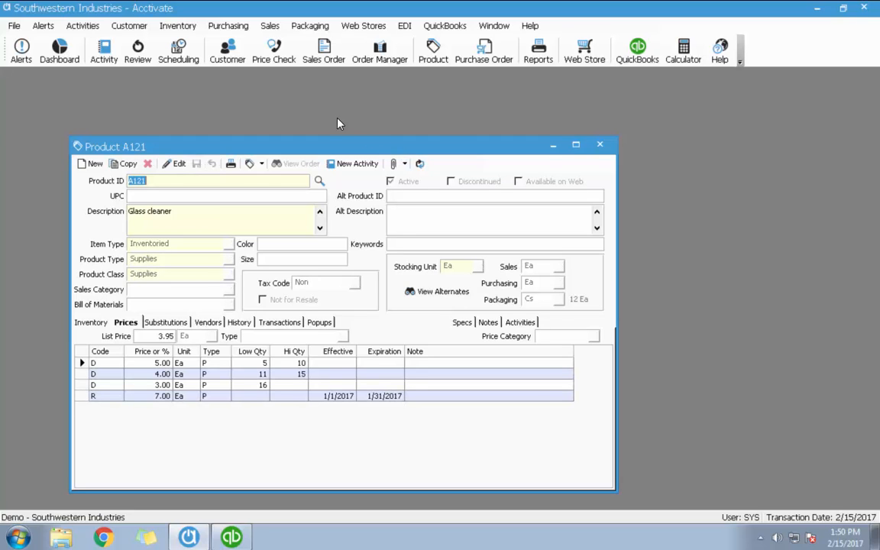
# Start a new sales order for customer ABC with product A121 on the first line.
pyautogui.click(323, 52)
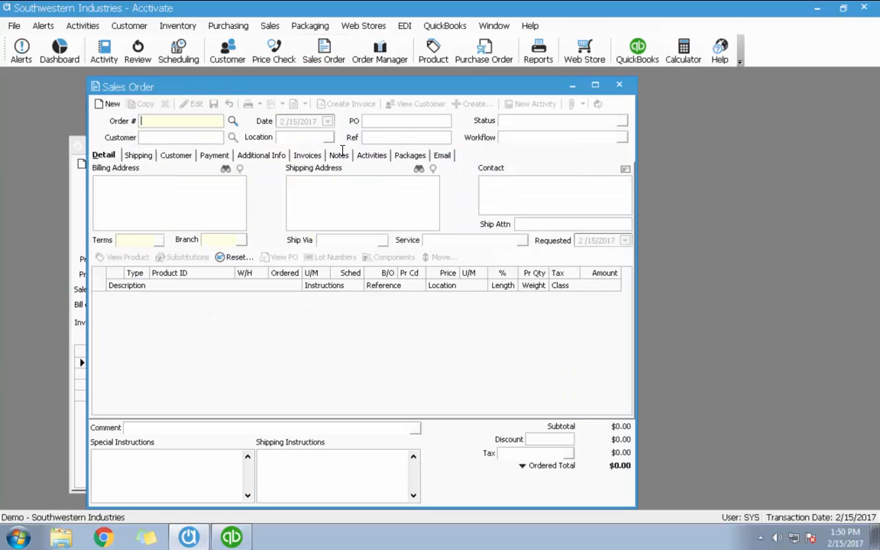
pyautogui.click(110, 103)
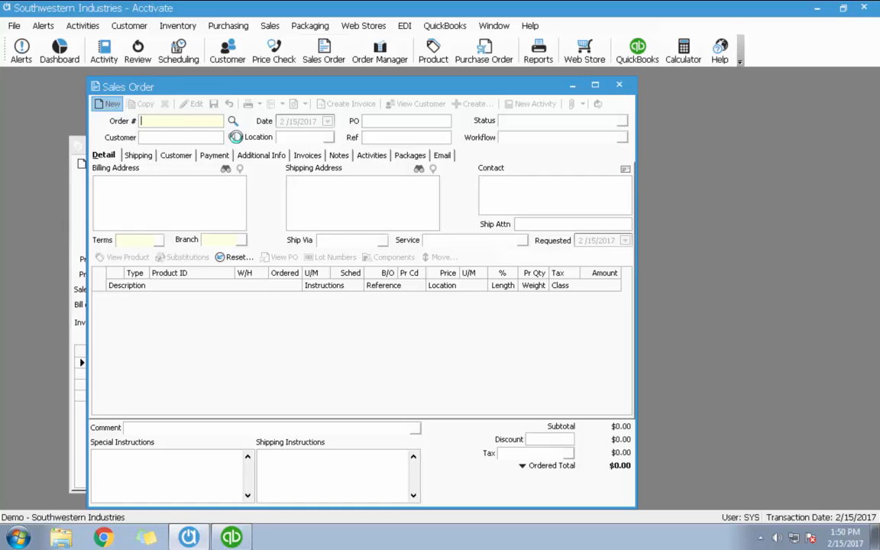
pyautogui.click(231, 137)
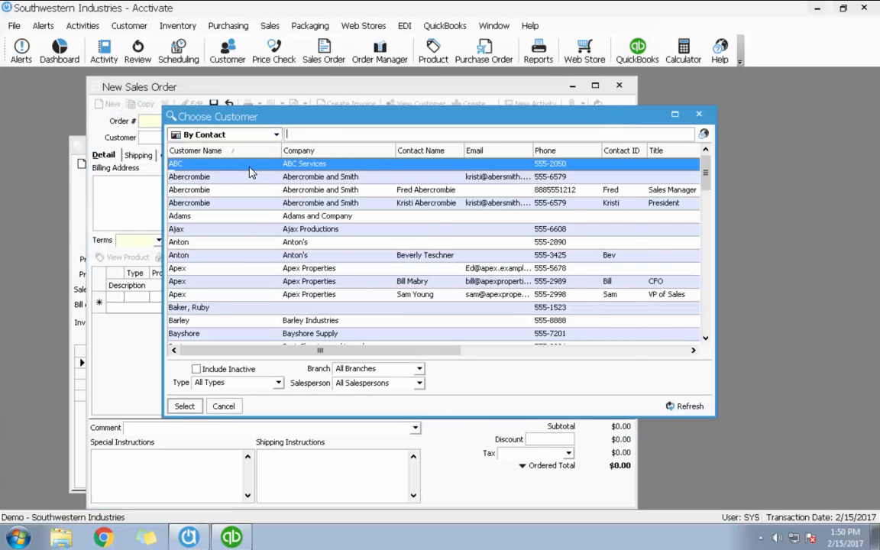
pyautogui.doubleClick(249, 167)
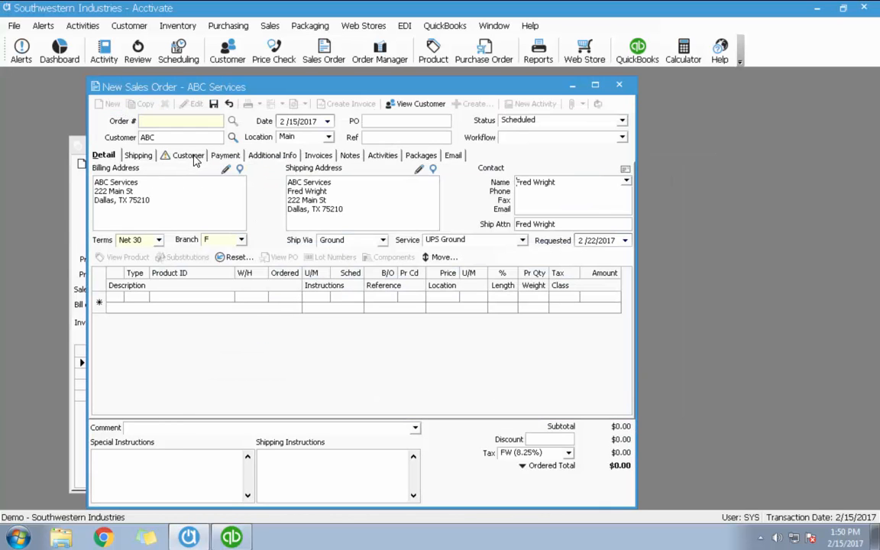
pyautogui.click(201, 298)
pyautogui.write('A121')
pyautogui.press('Tab')
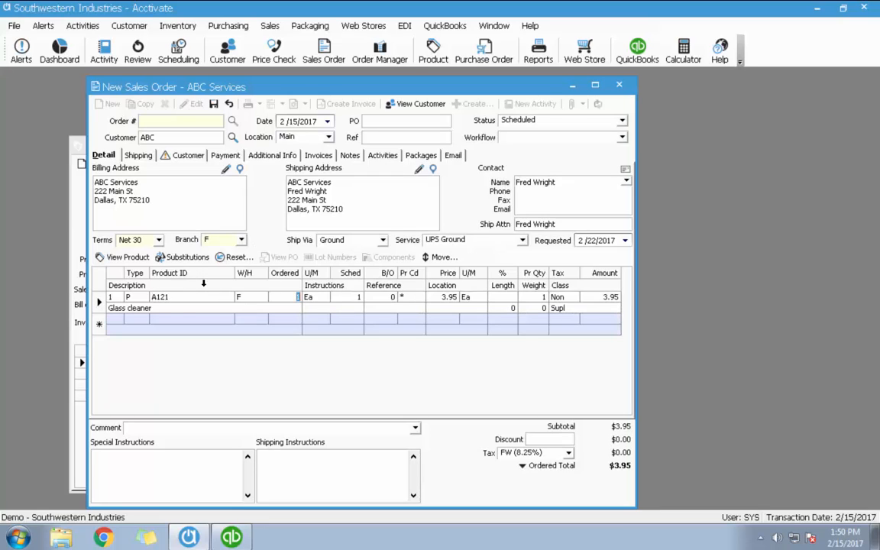
# Examine the price choices for the A121 line with and without expired and future prices, and leave without selecting one.
pyautogui.click(410, 296)
pyautogui.click(421, 300)
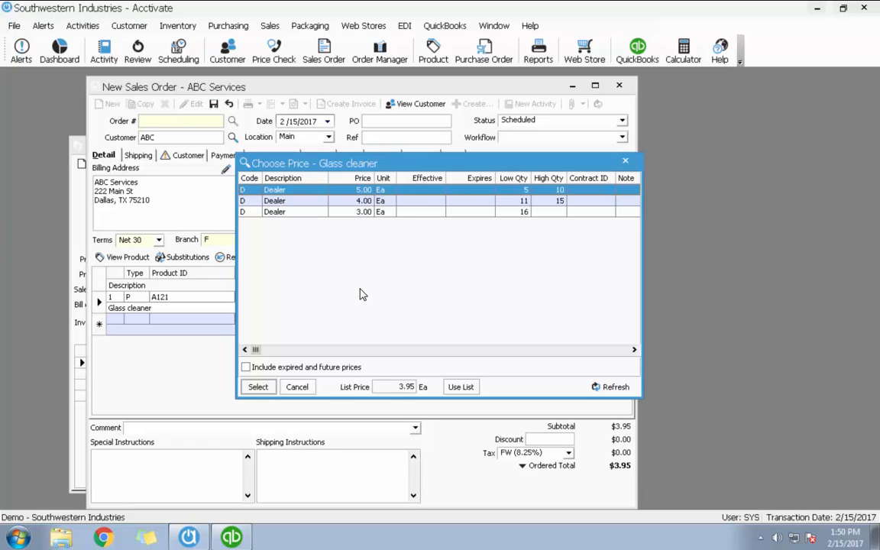
pyautogui.click(246, 368)
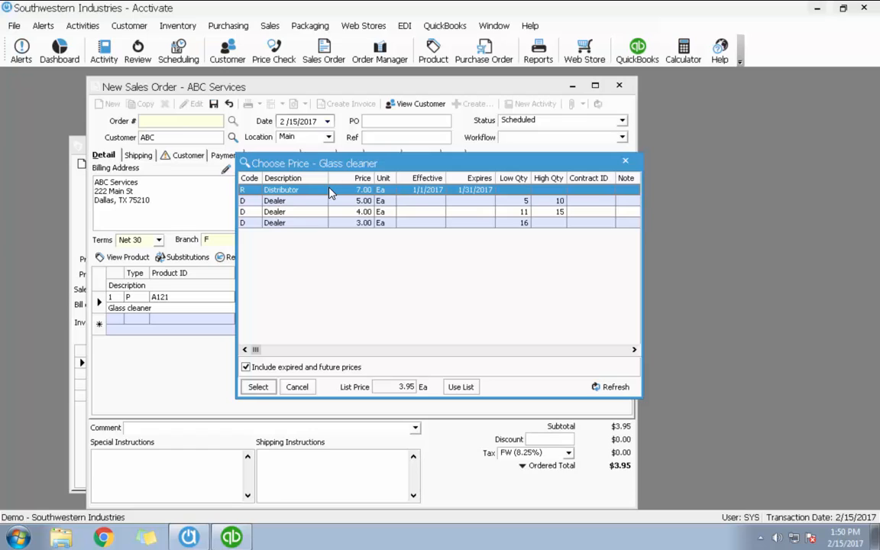
pyautogui.click(246, 367)
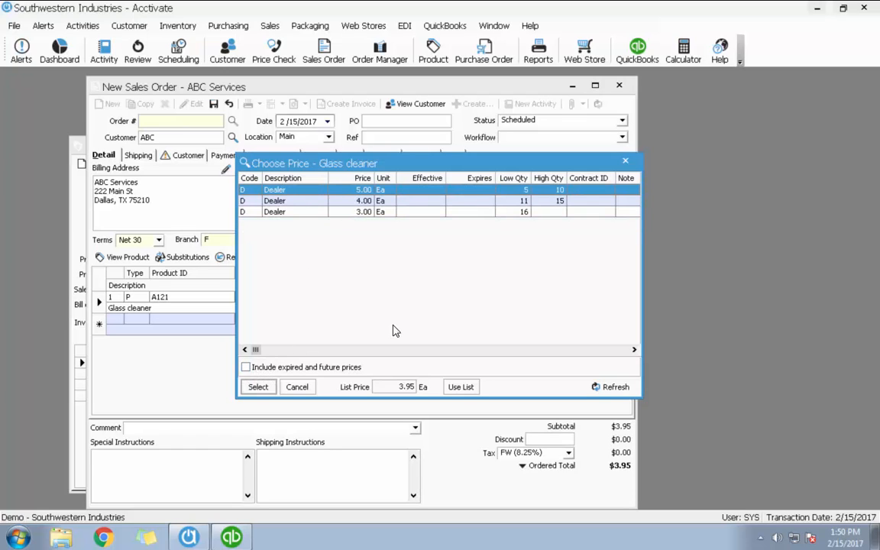
pyautogui.click(302, 390)
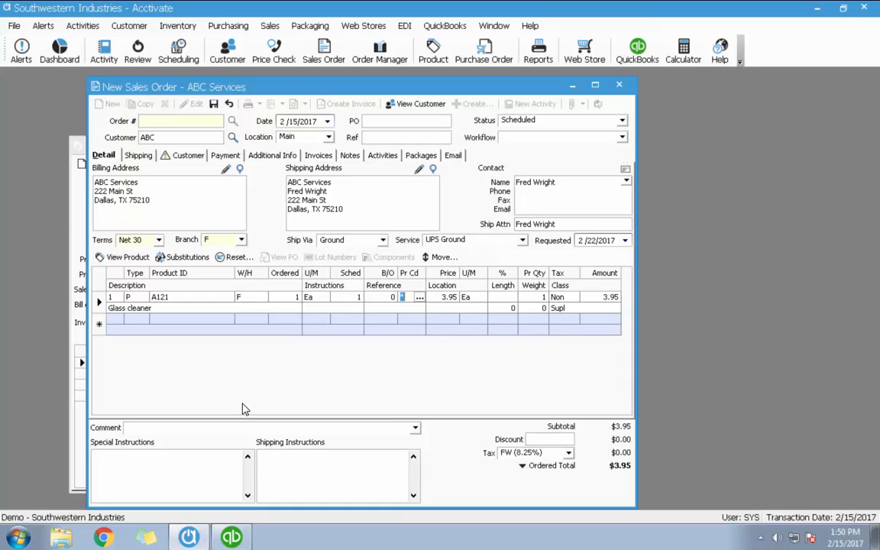
# Save the sales order and start a new order note with follow-up by SYS on 2/28/2017.
pyautogui.click(214, 105)
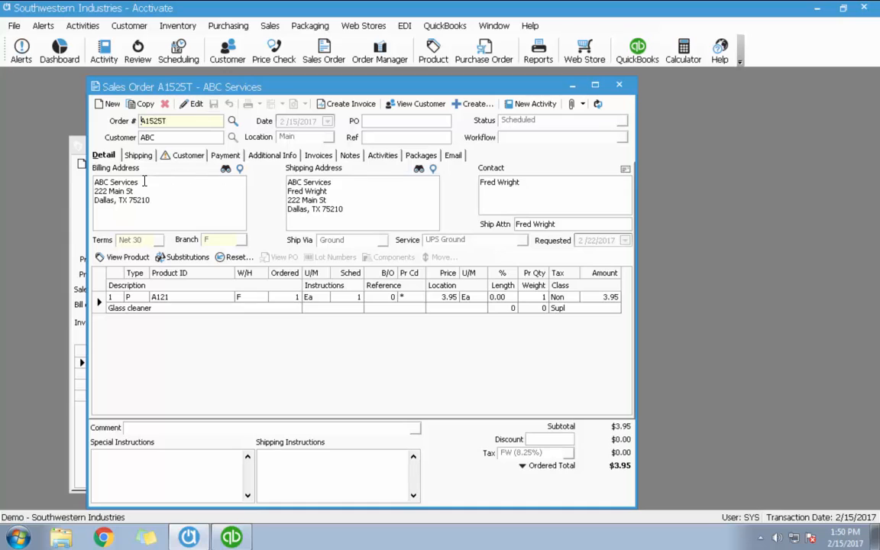
pyautogui.click(350, 155)
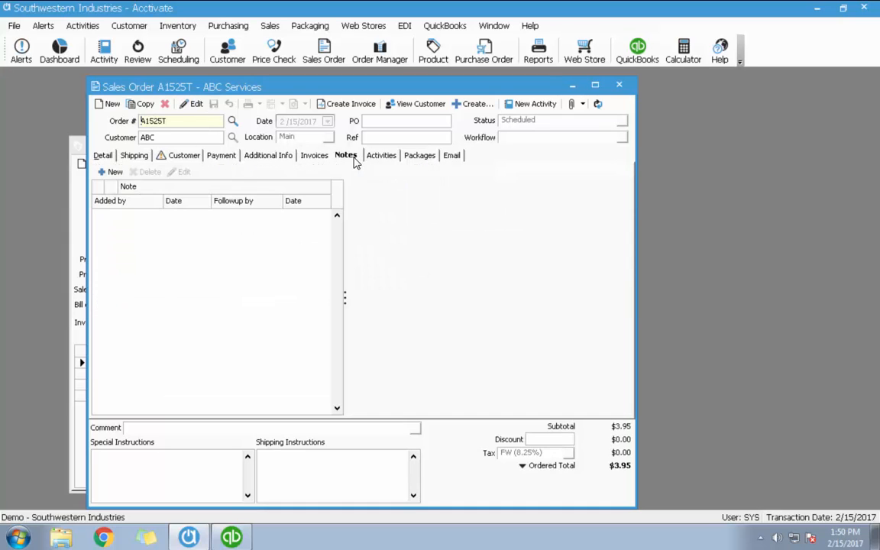
pyautogui.click(107, 172)
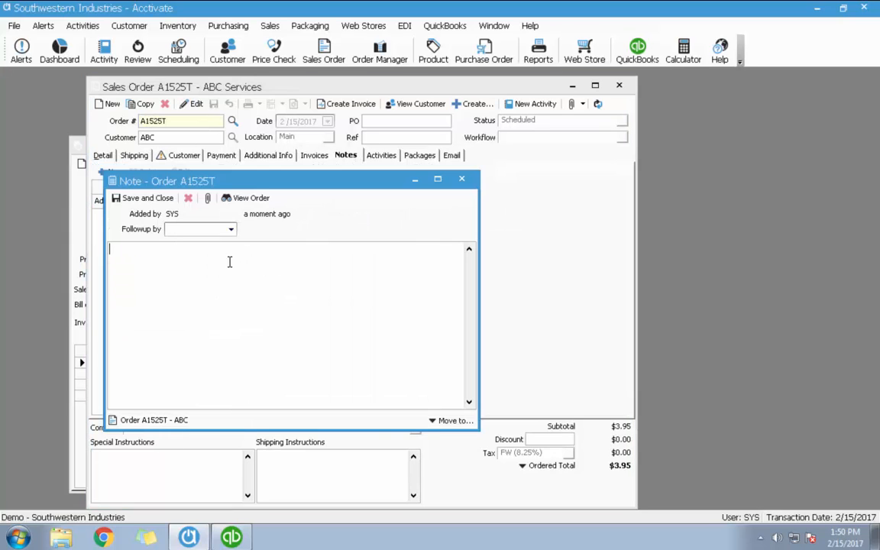
pyautogui.click(230, 229)
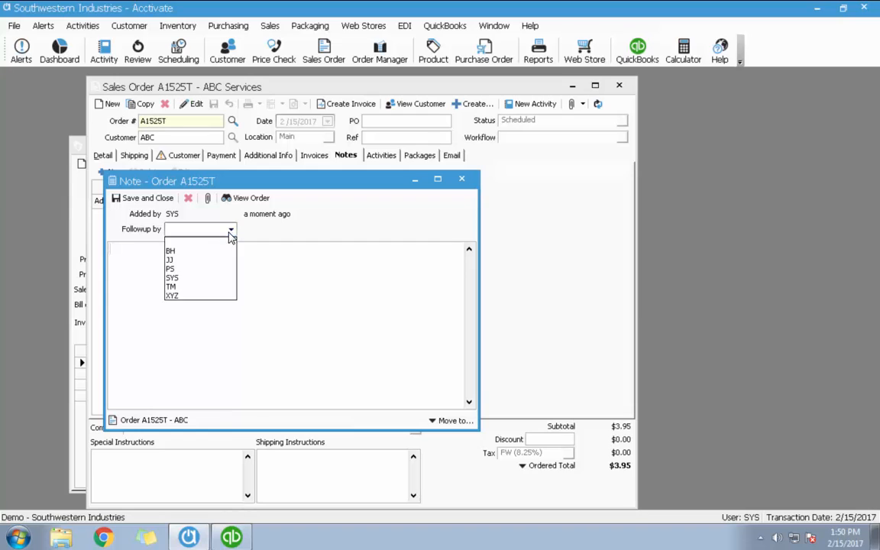
pyautogui.click(189, 277)
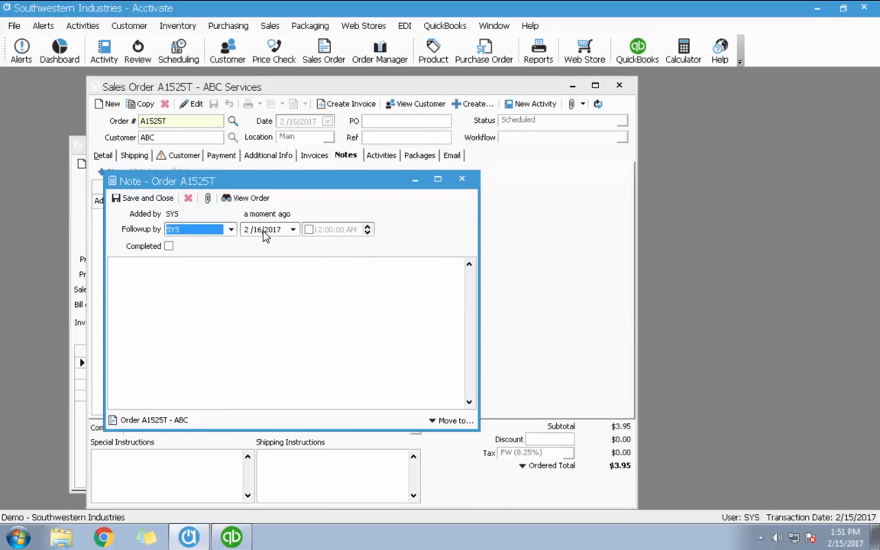
pyautogui.click(292, 230)
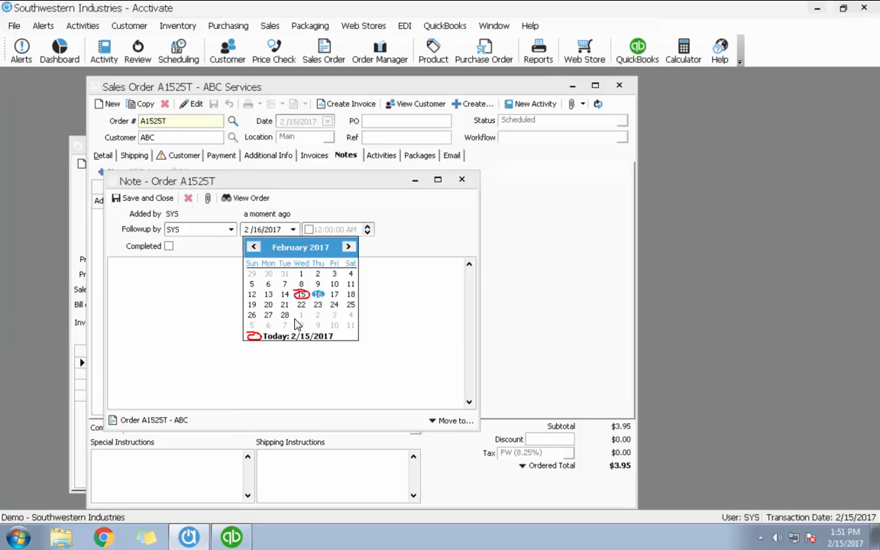
pyautogui.click(284, 315)
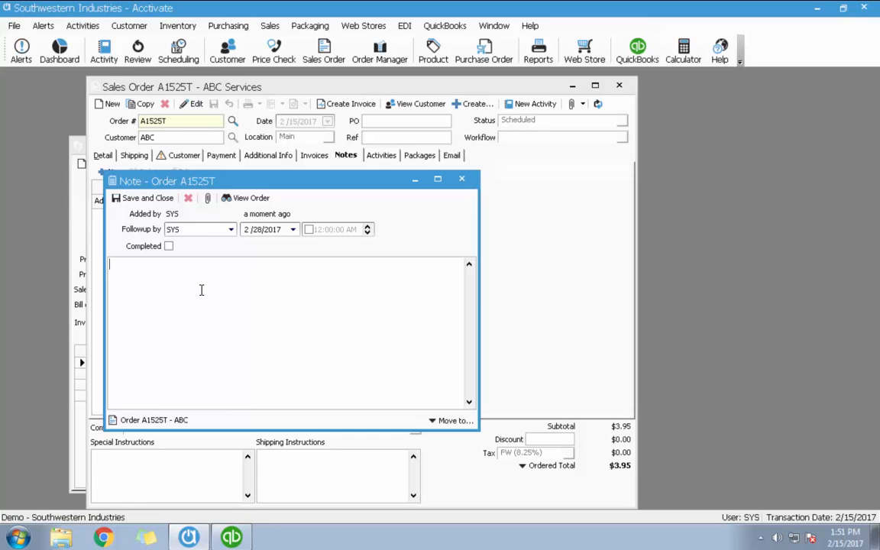
# Enter the note text "Follow up on prices for ABC", check which record types the note can be moved to, and save the note.
pyautogui.write('owu')
pyautogui.write('up on p')
pyautogui.write('rices for ABC')
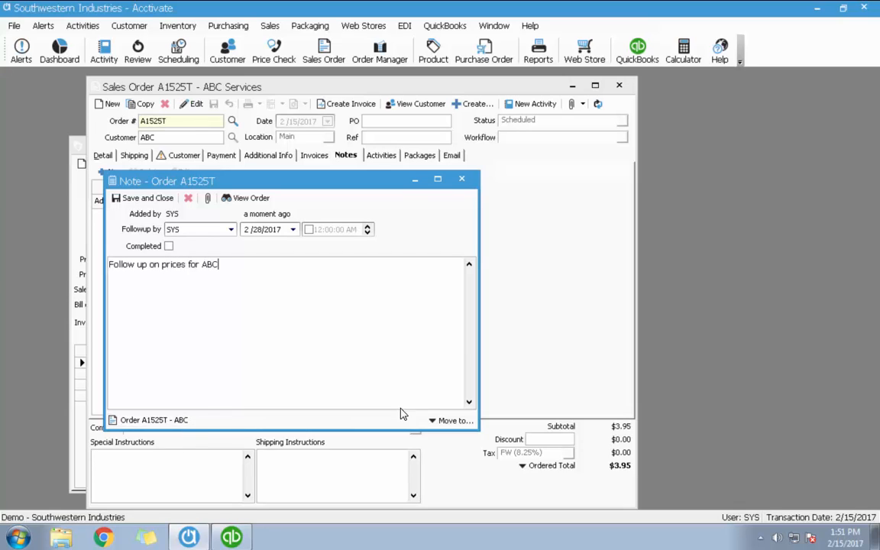
pyautogui.click(470, 421)
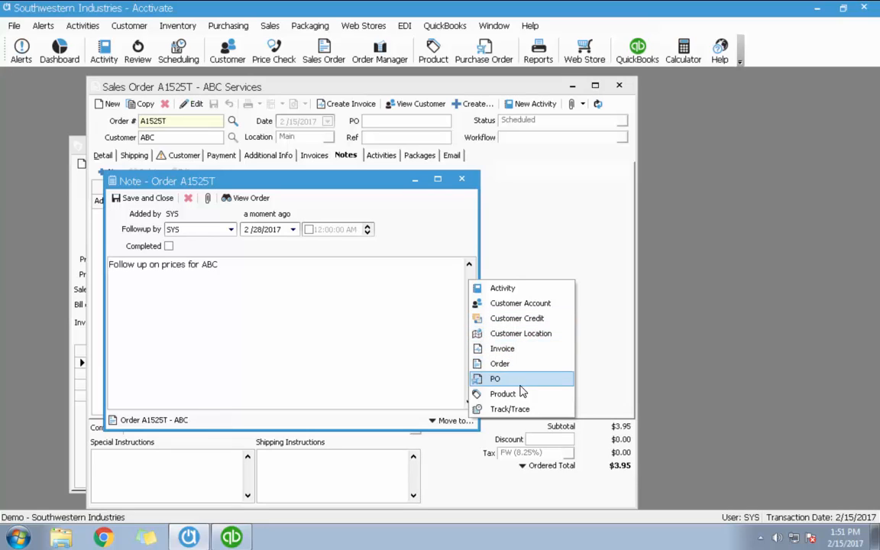
pyautogui.click(357, 353)
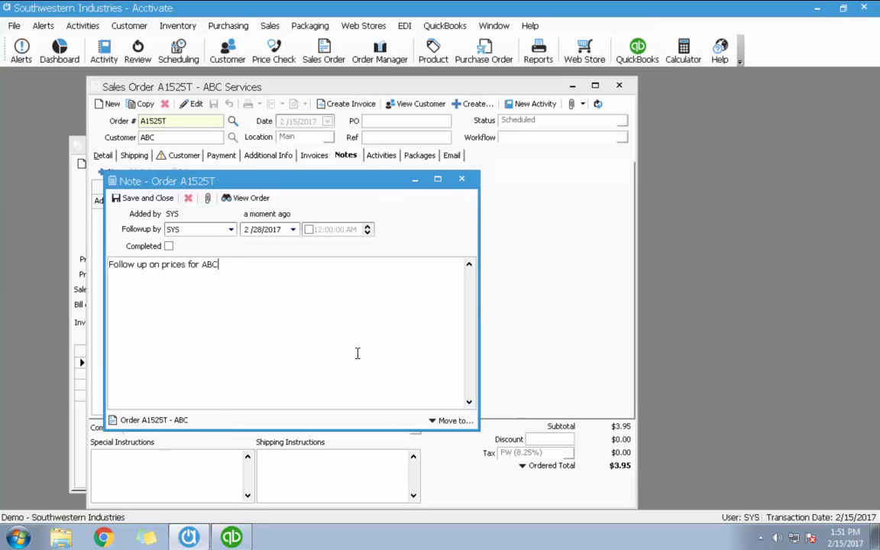
pyautogui.click(143, 197)
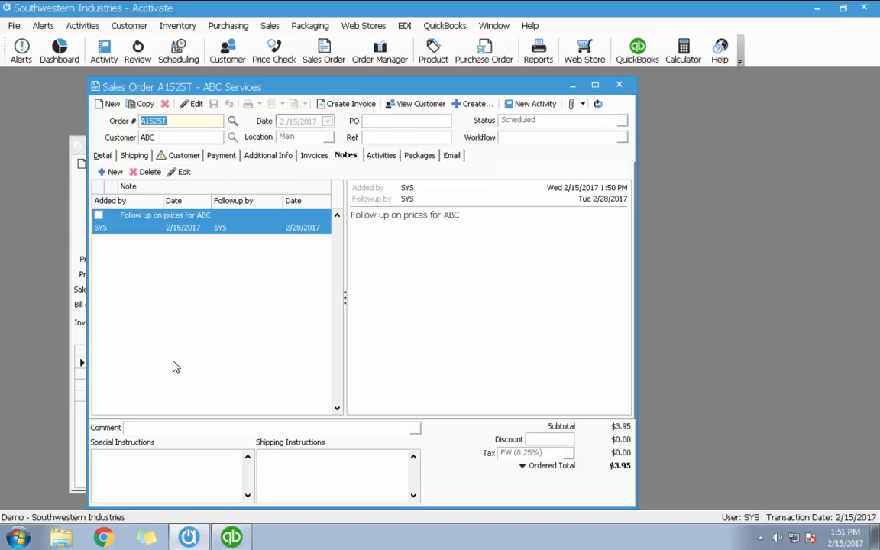
# Mark the order's price follow-up note as completed, save it, and close the sales order.
pyautogui.doubleClick(135, 230)
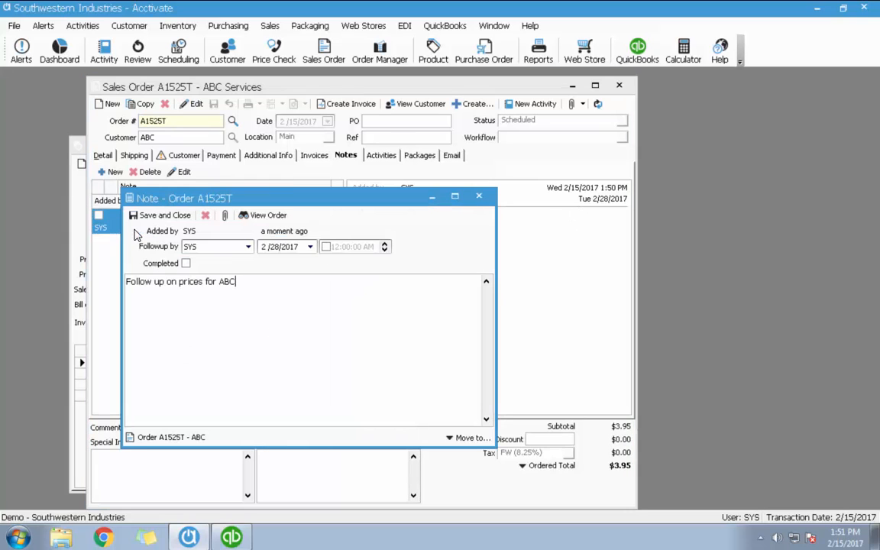
pyautogui.click(186, 262)
pyautogui.click(162, 215)
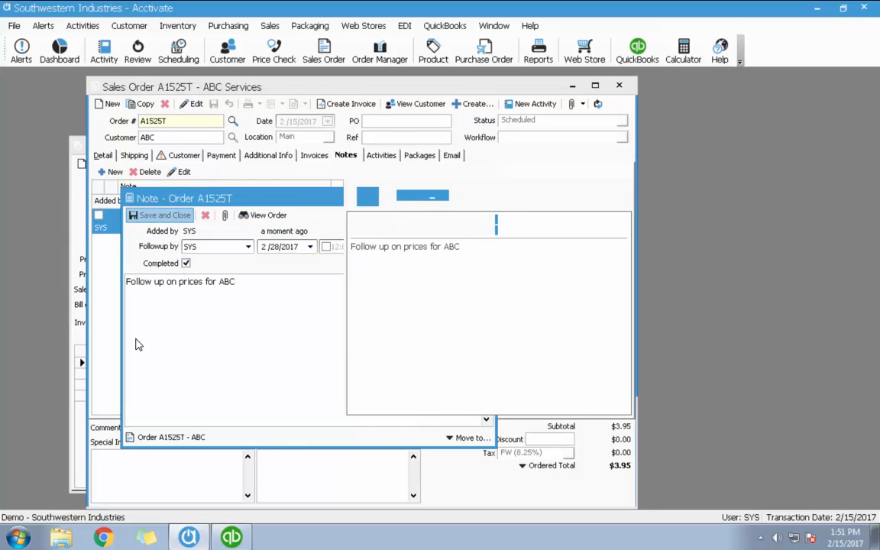
pyautogui.click(102, 155)
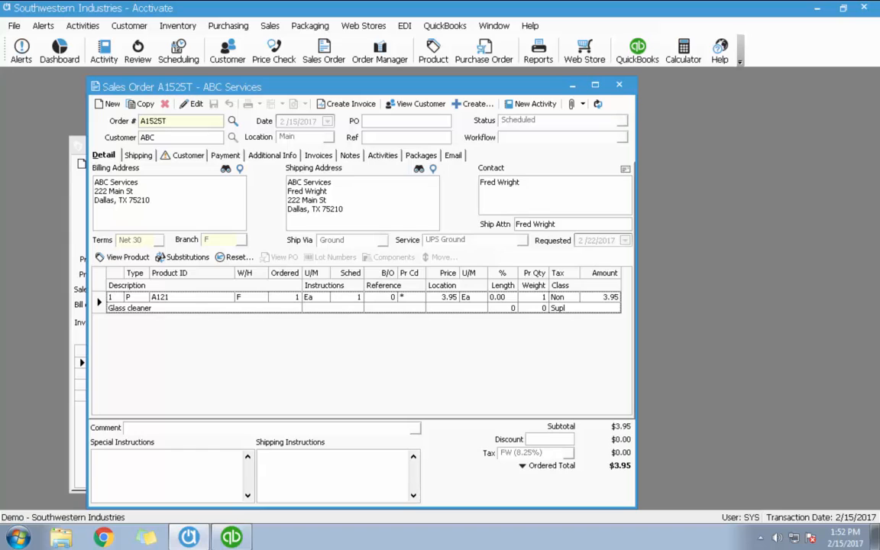
pyautogui.click(619, 84)
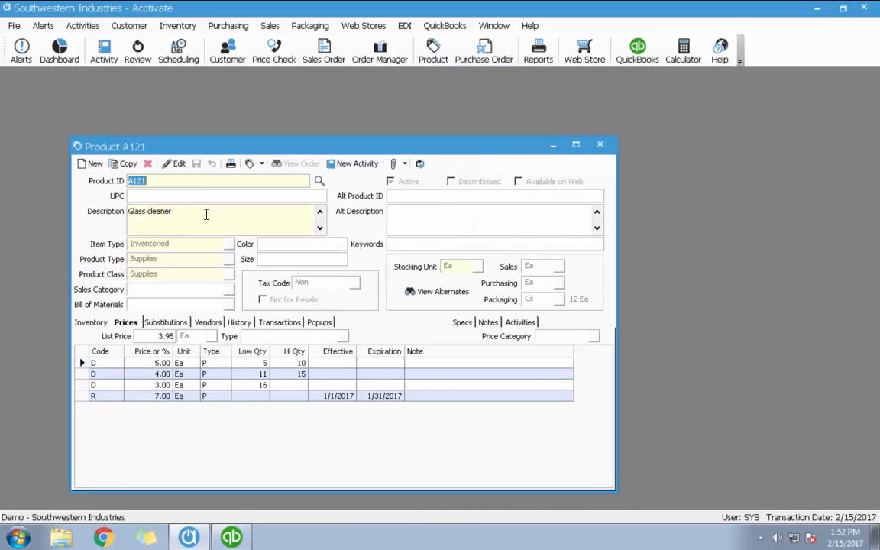
# Look up product PC20 and display its serial numbers.
pyautogui.write('pc20')
pyautogui.press('Tab')
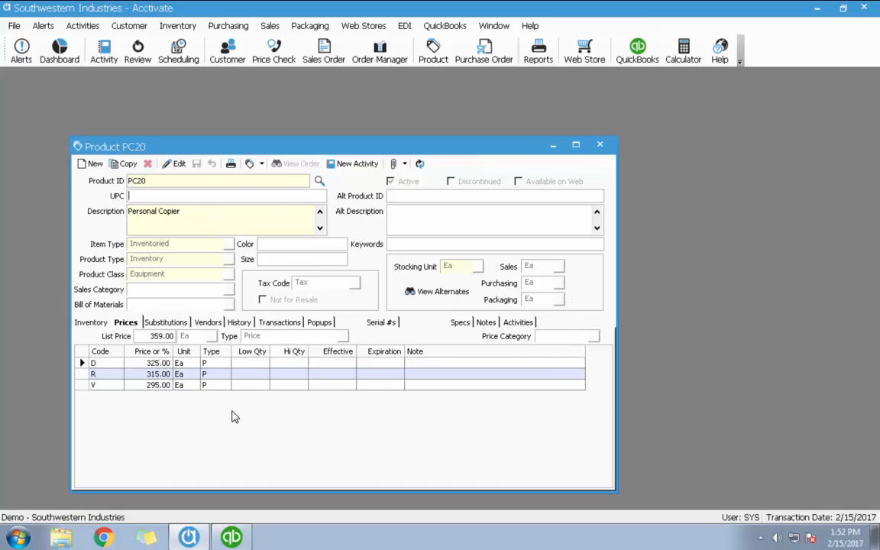
pyautogui.click(380, 322)
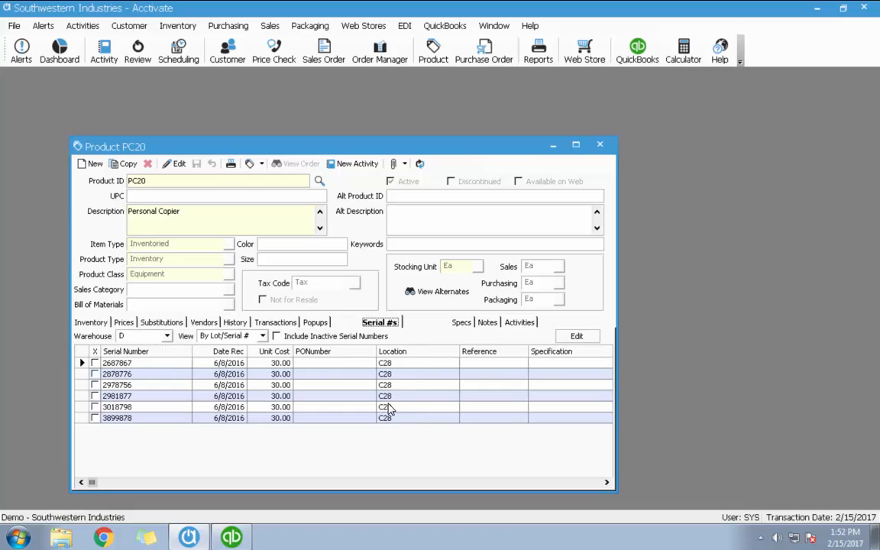
# Change product PC20's serial number 2687867 to 02687867 and confirm the serial number information.
pyautogui.click(577, 337)
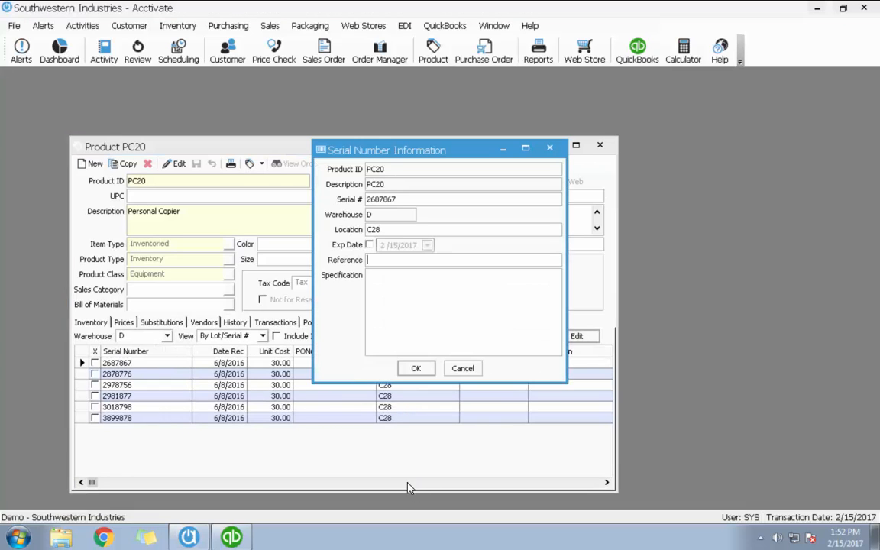
pyautogui.click(411, 200)
pyautogui.click(368, 199)
pyautogui.write('1')
pyautogui.click(416, 369)
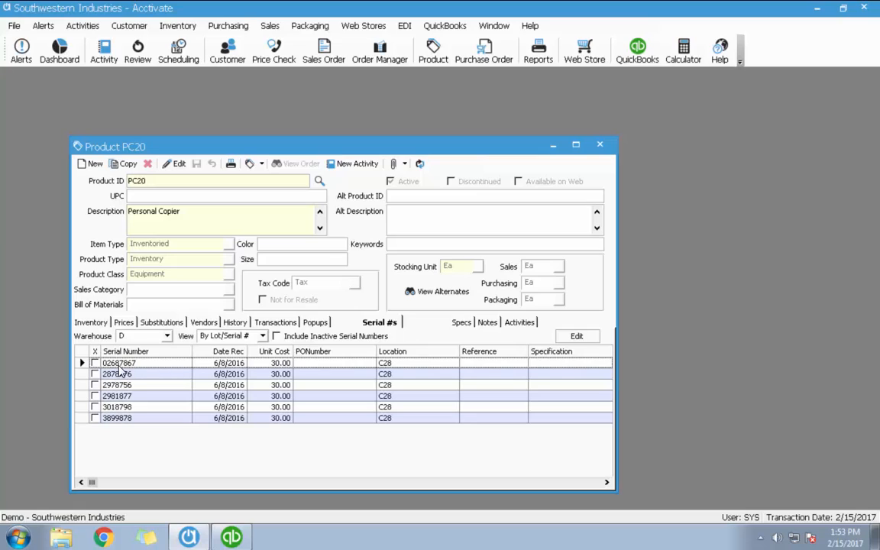
# Check product PC20's inventory quantities by warehouse and close the product record.
pyautogui.click(170, 366)
pyautogui.click(90, 322)
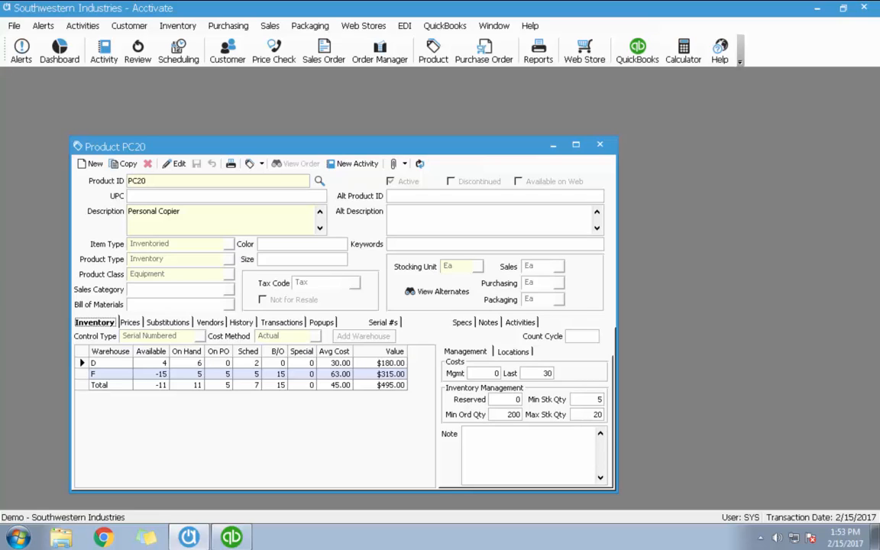
pyautogui.click(600, 144)
# Open Configuration Management and display the company information with its email settings.
pyautogui.click(14, 25)
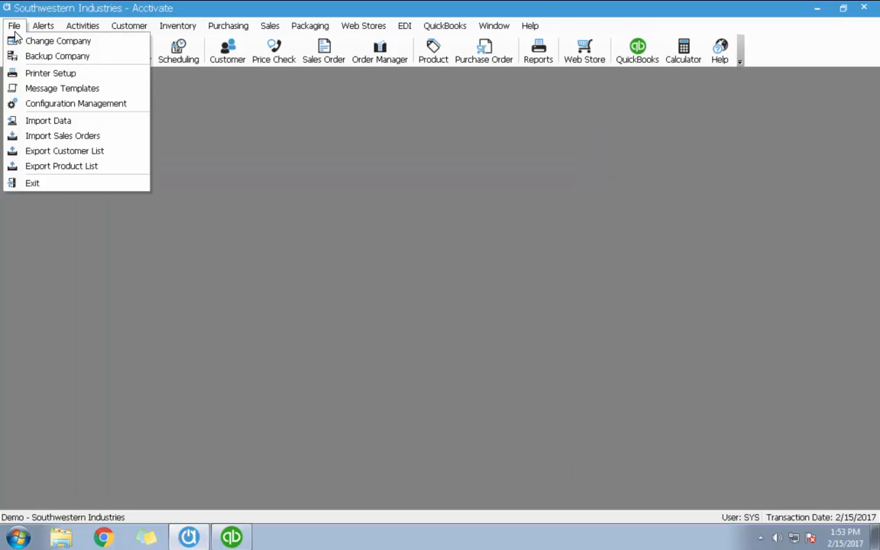
pyautogui.click(67, 105)
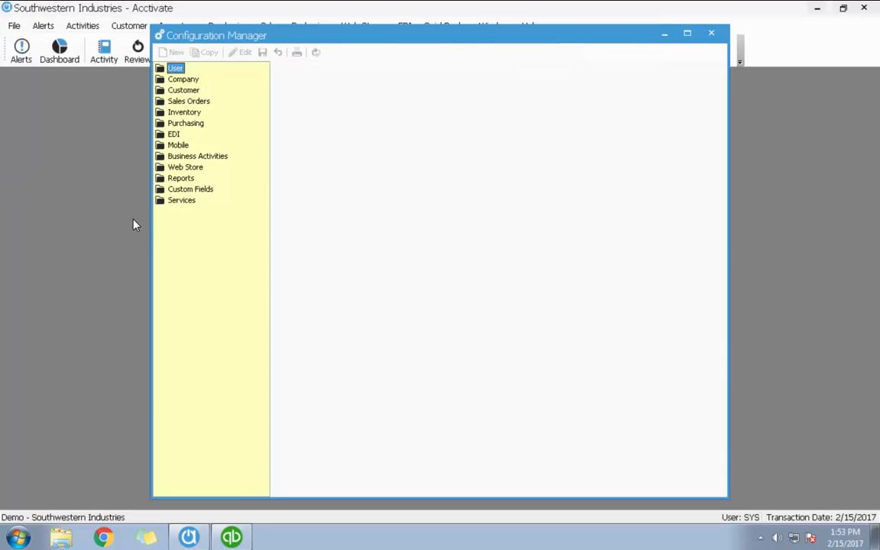
pyautogui.doubleClick(180, 78)
pyautogui.click(183, 91)
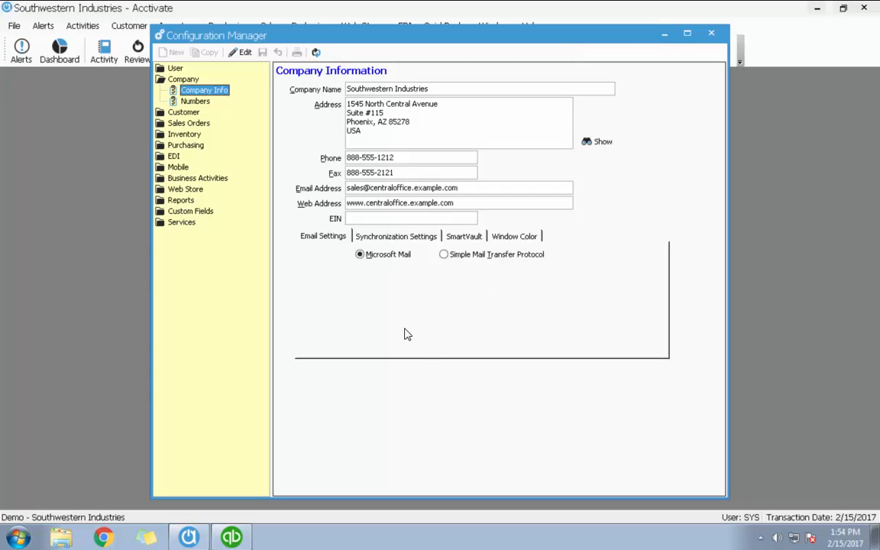
# Review the SYS user's information, startup options and email server settings, and close the Configuration Manager.
pyautogui.doubleClick(172, 69)
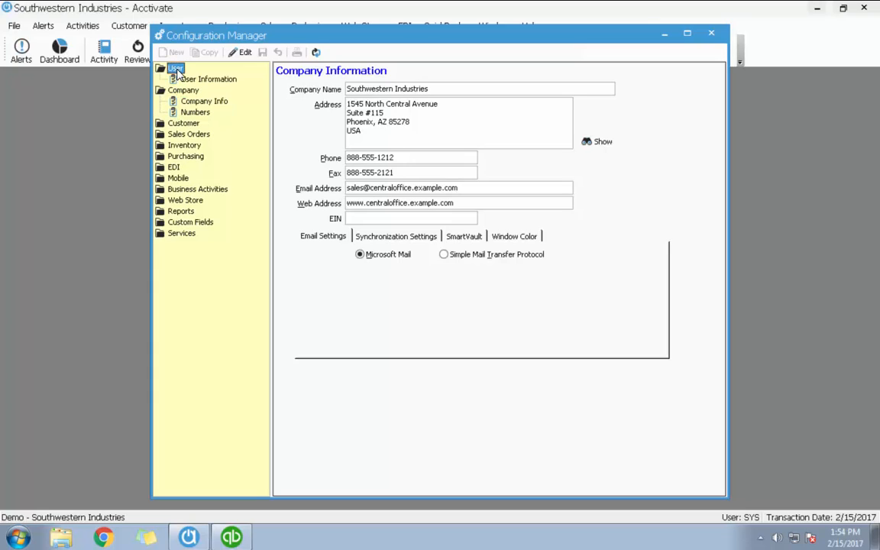
pyautogui.click(192, 81)
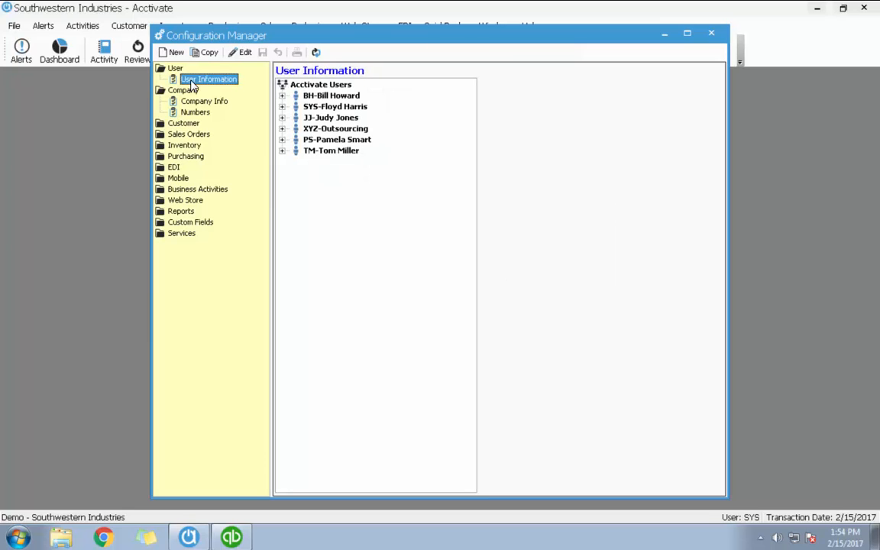
pyautogui.doubleClick(328, 107)
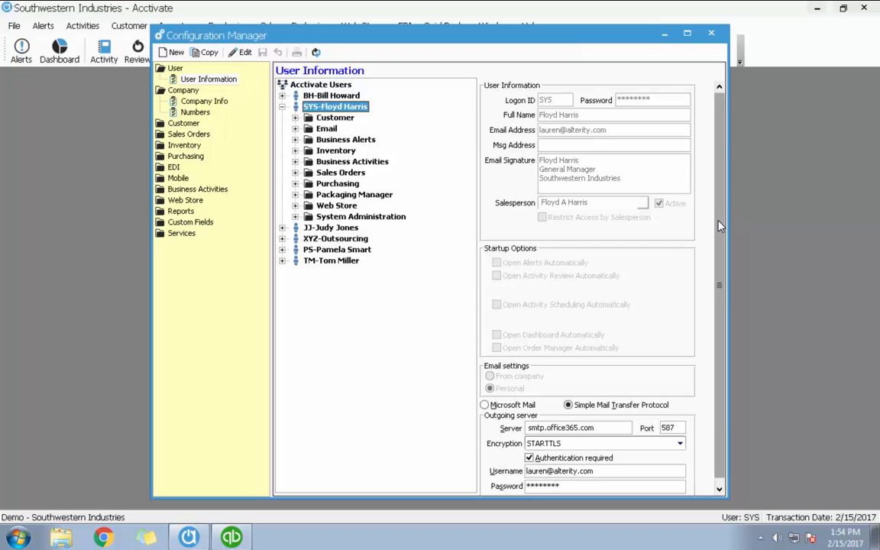
pyautogui.scroll(-1, 657, 270)
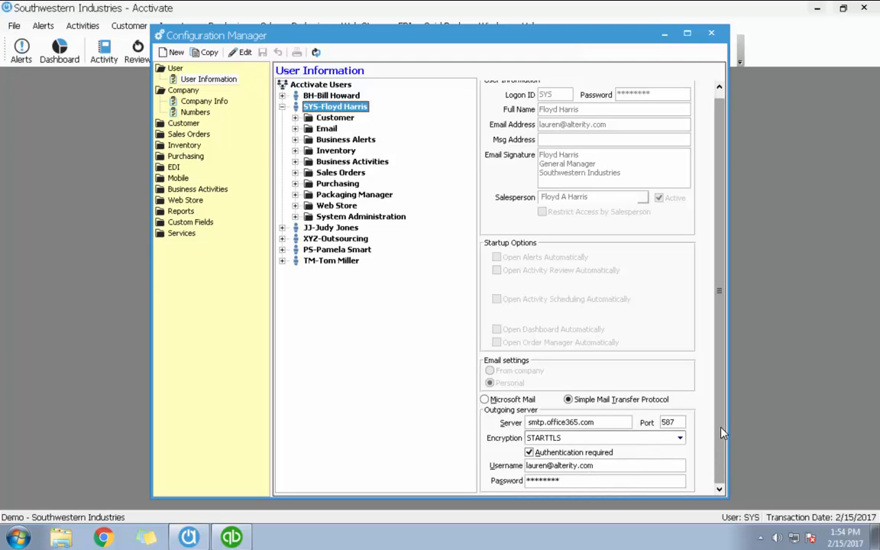
pyautogui.moveTo(722, 433); pyautogui.dragTo(720, 307)
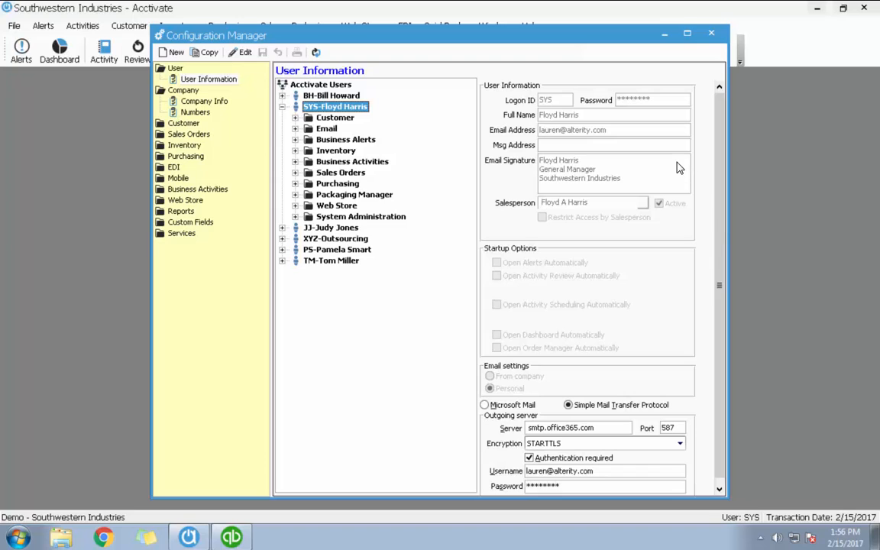
pyautogui.click(711, 33)
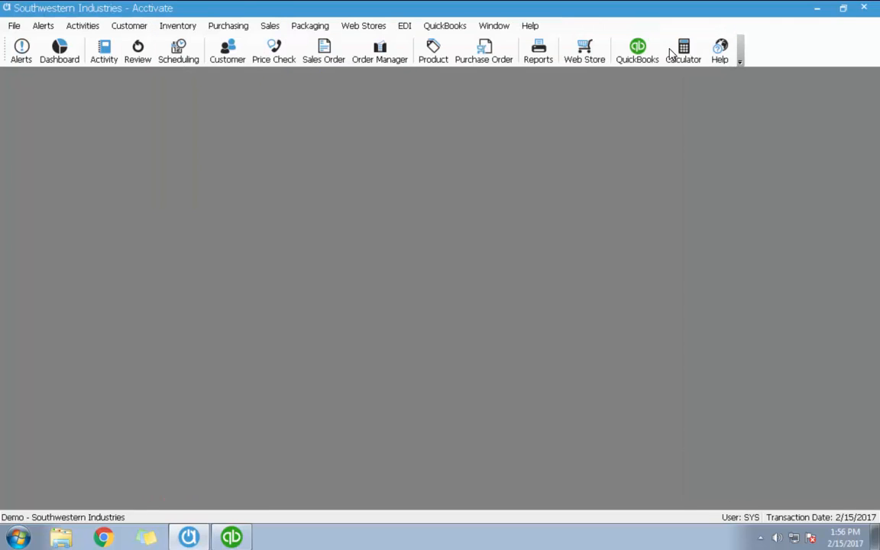
# Open the Order Manager and check which views are available for it.
pyautogui.click(380, 55)
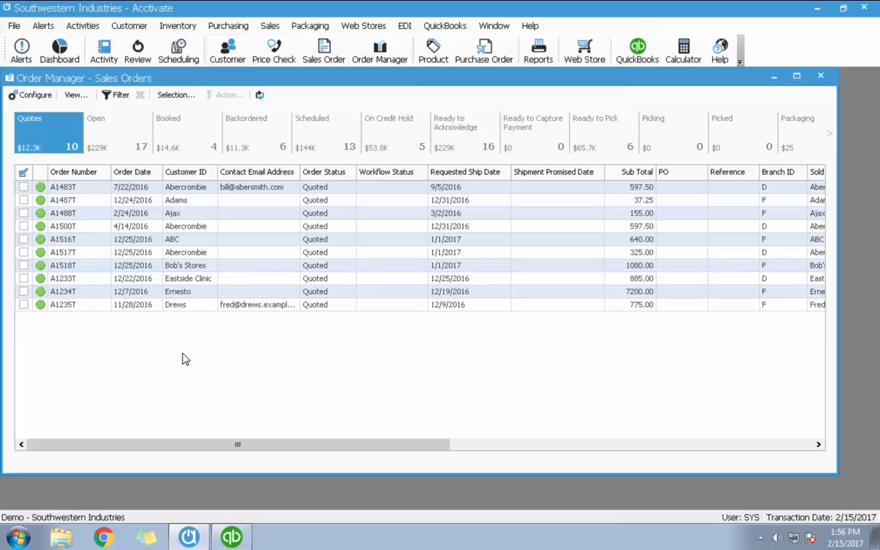
pyautogui.click(74, 95)
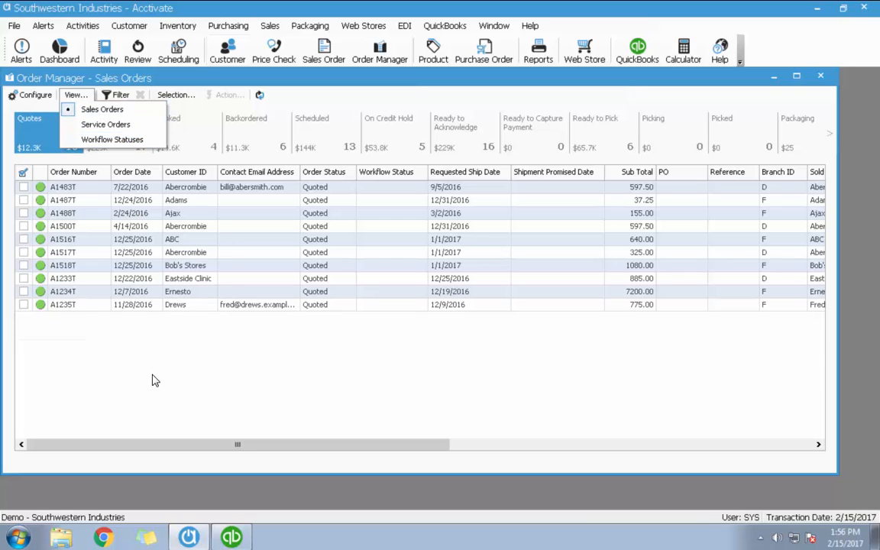
pyautogui.click(140, 345)
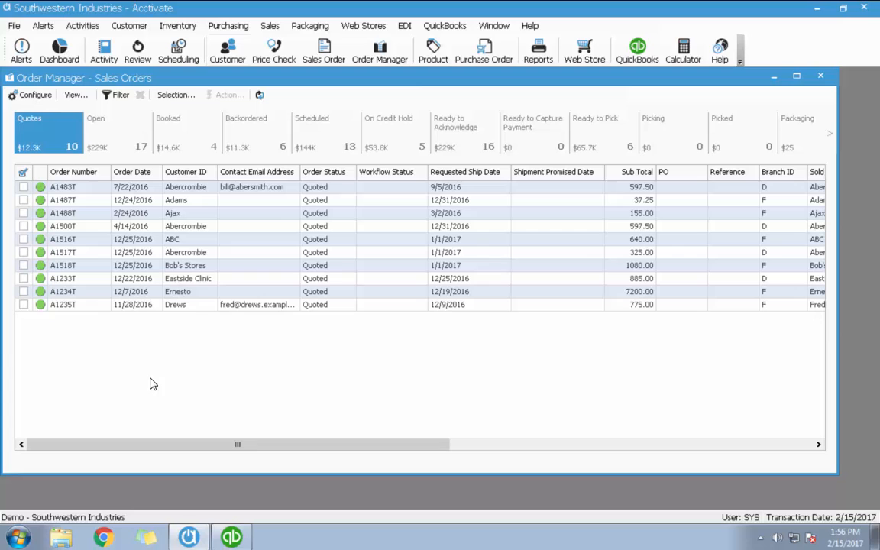
# Copy the Sales Orders bar in the Order Manager configuration under the description "Sales Orders (1)".
pyautogui.click(22, 93)
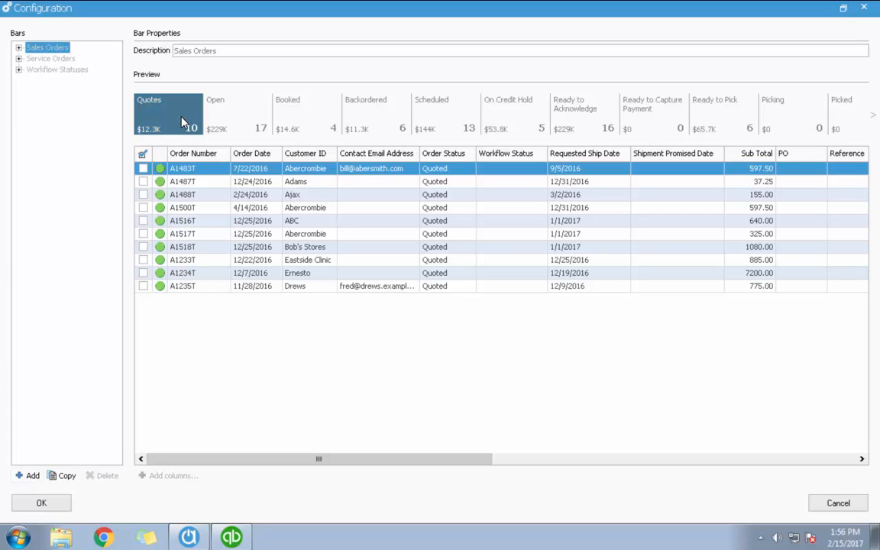
pyautogui.click(67, 477)
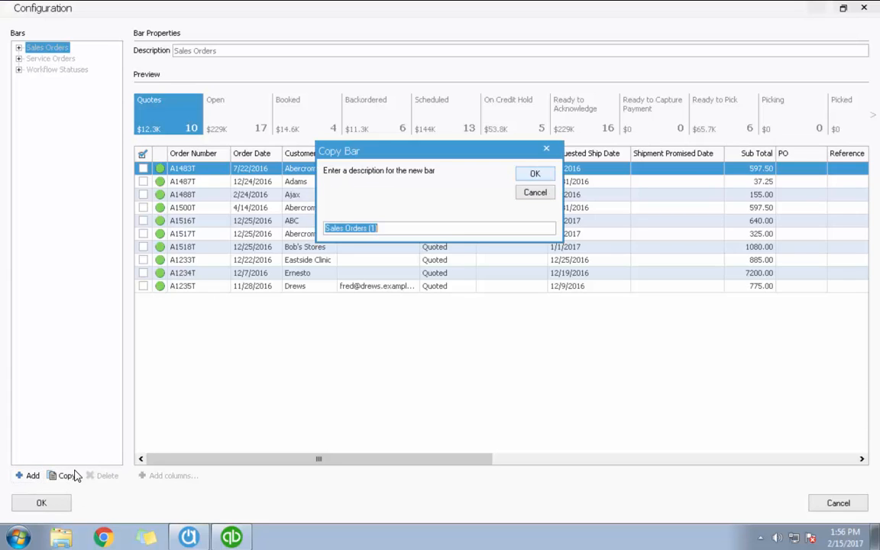
pyautogui.click(535, 174)
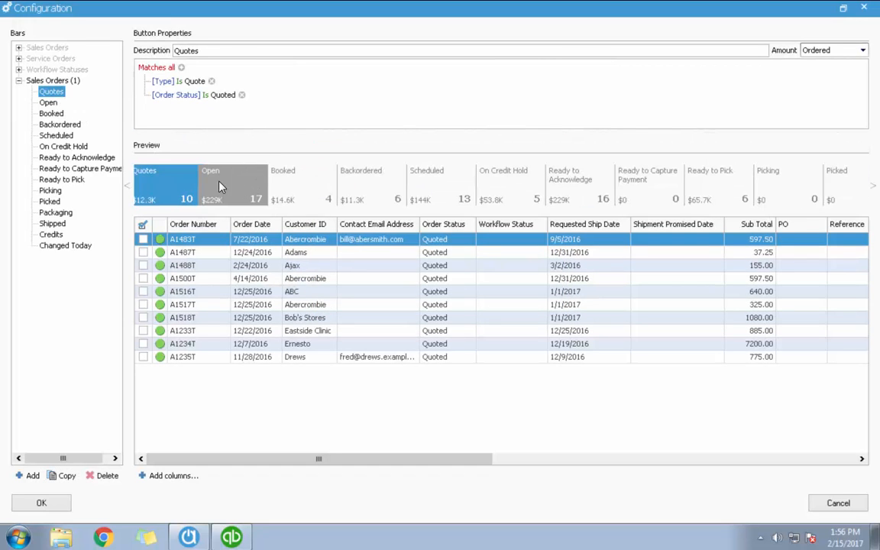
pyautogui.scroll(-1, 222, 191)
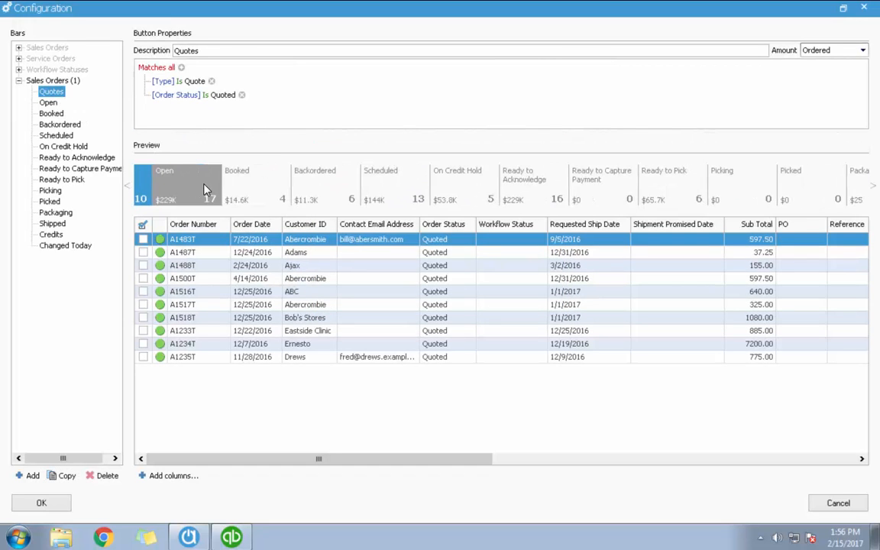
# Delete the Backordered and On Credit Hold buttons from the Sales Orders (1) bar.
pyautogui.click(47, 103)
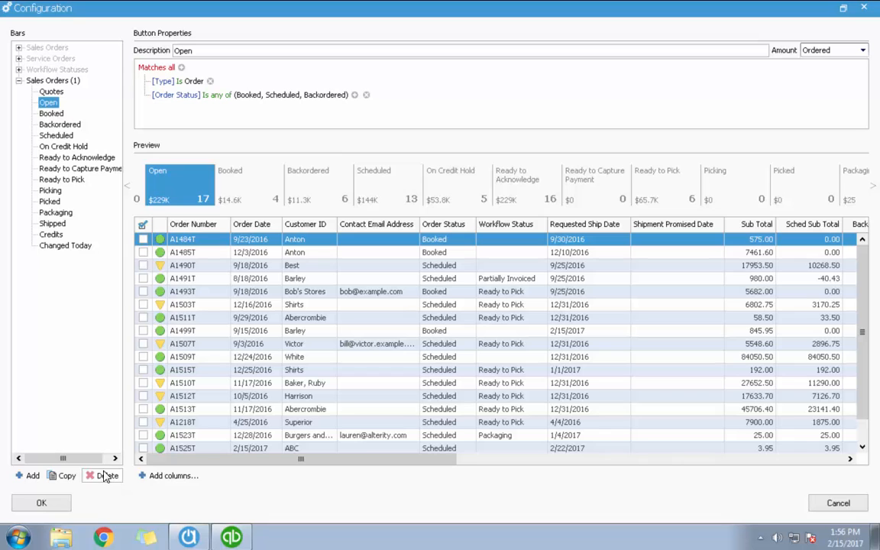
pyautogui.click(63, 124)
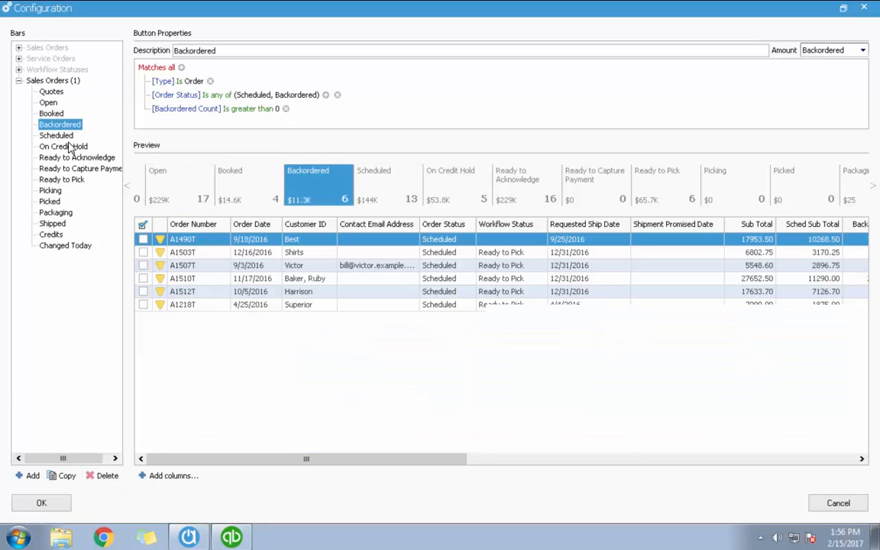
pyautogui.click(104, 475)
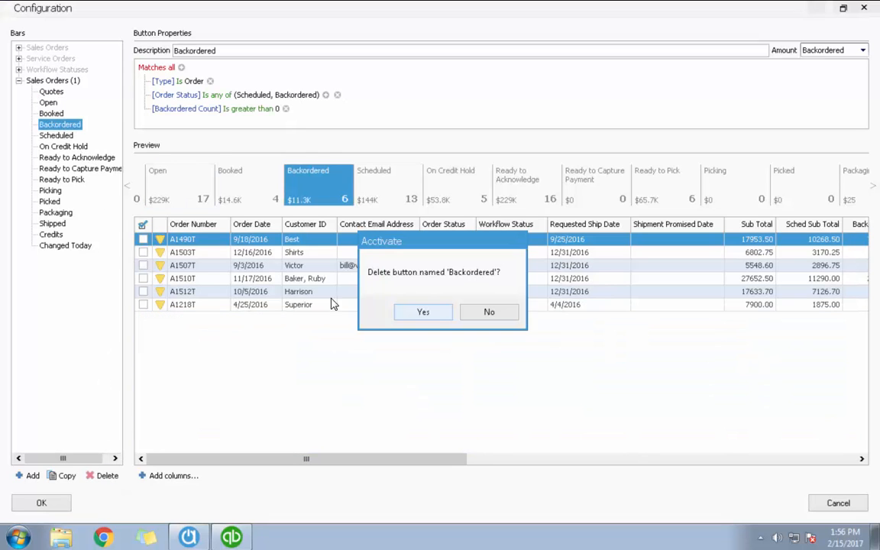
pyautogui.click(436, 314)
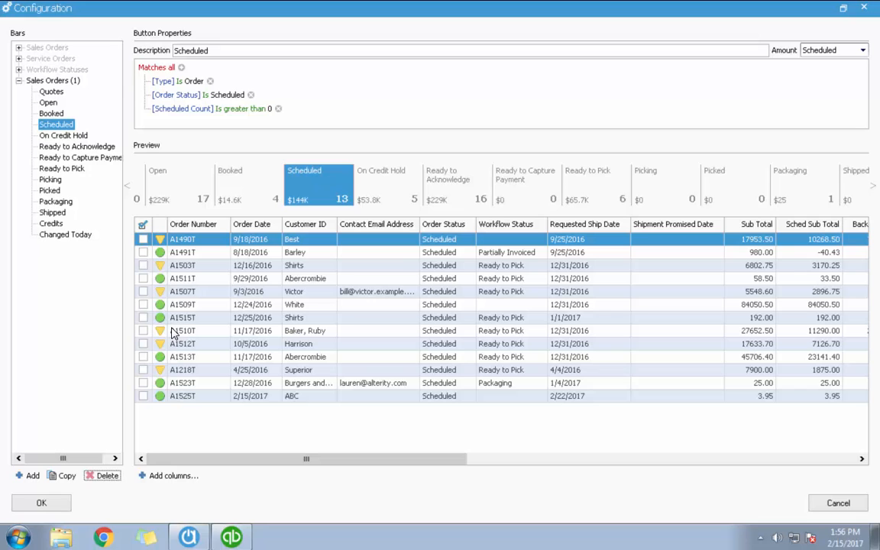
pyautogui.click(80, 136)
pyautogui.click(104, 476)
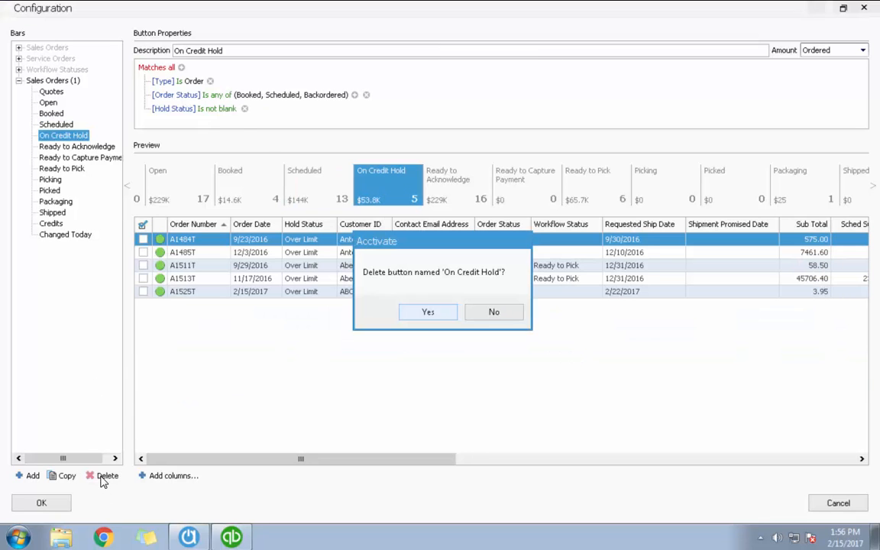
pyautogui.click(433, 313)
# Reorder the Sales Orders (1) buttons, placing Quotes after Scheduled and Ready to Pick after Open, and cancel the configuration.
pyautogui.moveTo(77, 141)
pyautogui.mouseDown()
pyautogui.moveTo(45, 90)
pyautogui.moveTo(61, 133)
pyautogui.mouseUp()
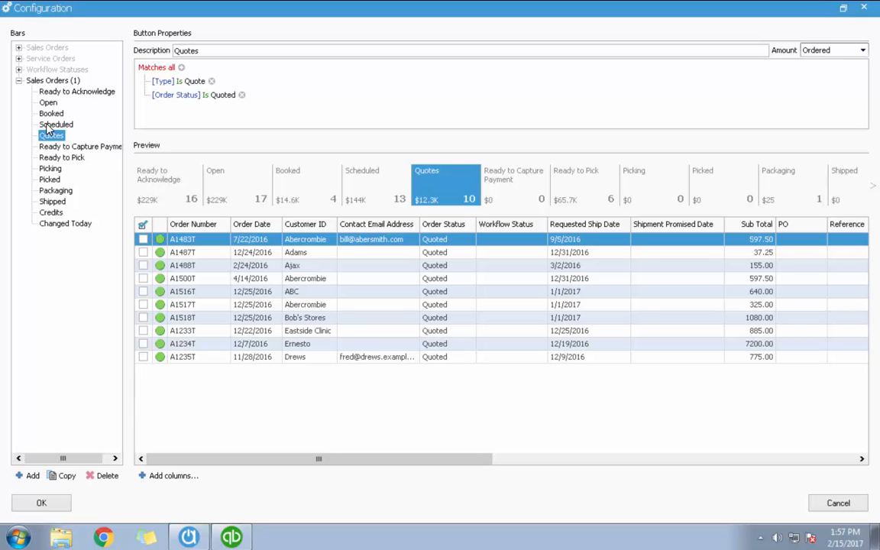
pyautogui.moveTo(51, 157); pyautogui.dragTo(57, 109)
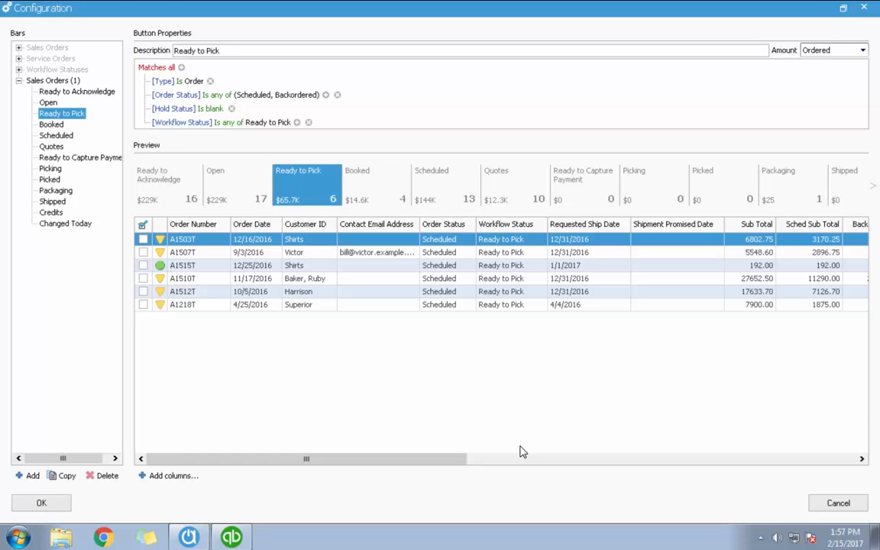
pyautogui.click(837, 503)
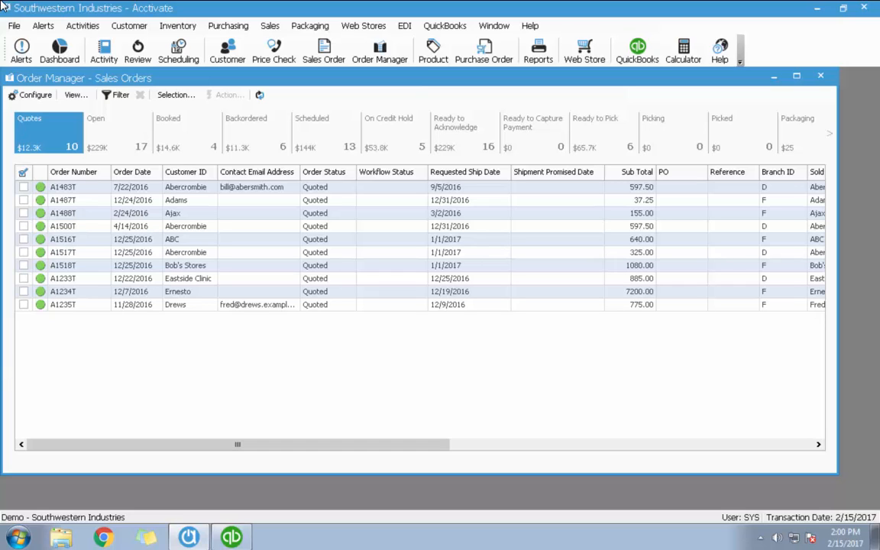
# Open the user information in Configuration Management and expand the SYS user's Inventory permissions.
pyautogui.click(12, 25)
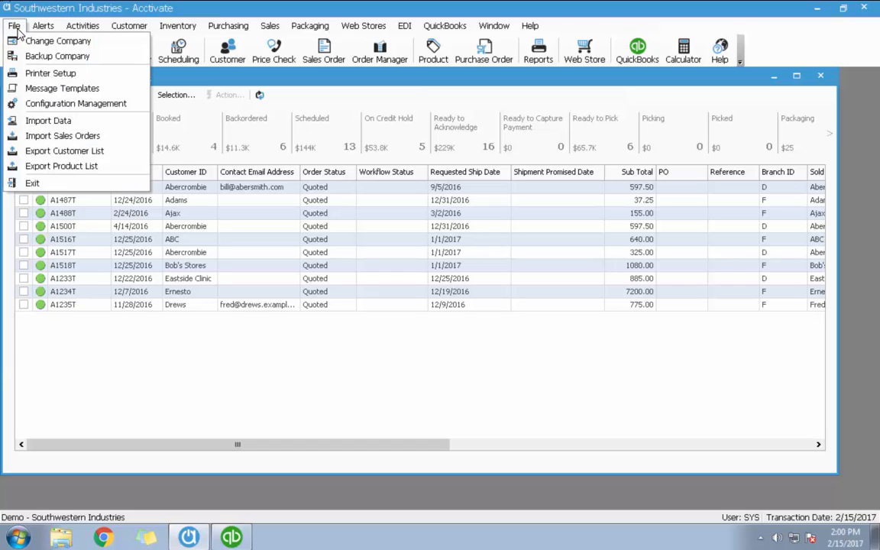
pyautogui.click(62, 105)
pyautogui.click(461, 320)
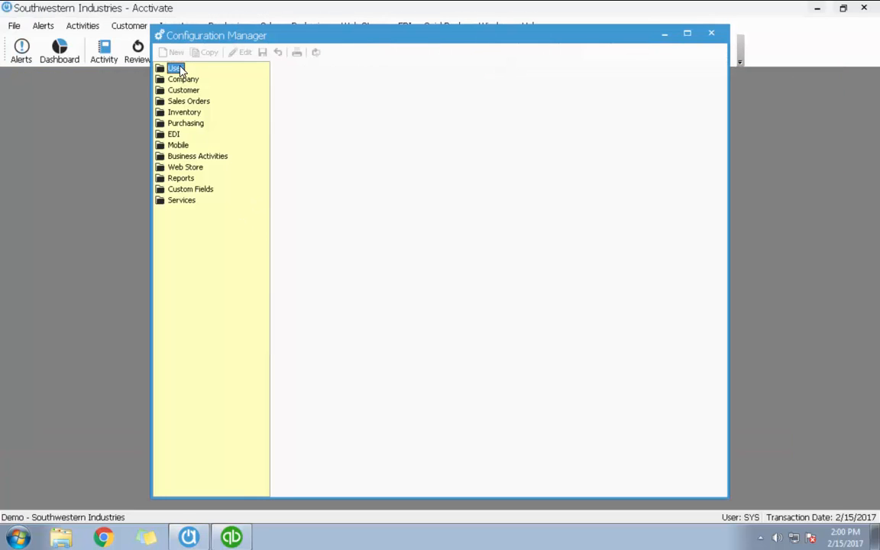
pyautogui.doubleClick(172, 68)
pyautogui.click(200, 80)
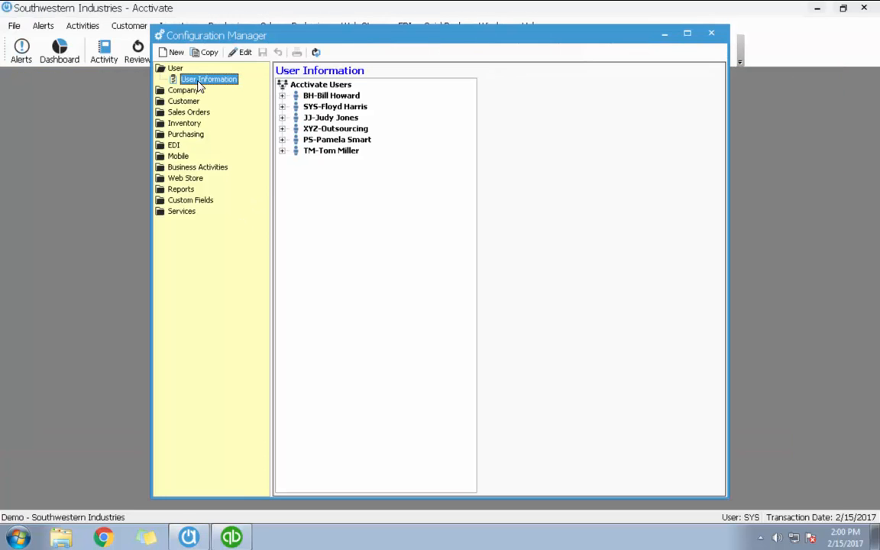
pyautogui.click(282, 107)
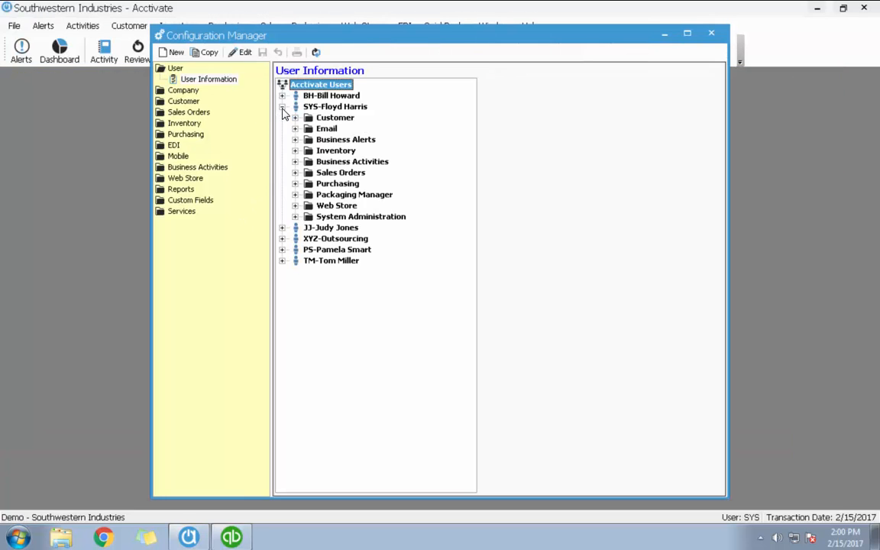
pyautogui.click(295, 150)
# Edit the SYS user's Inventory permissions and set View Cost to No.
pyautogui.click(240, 52)
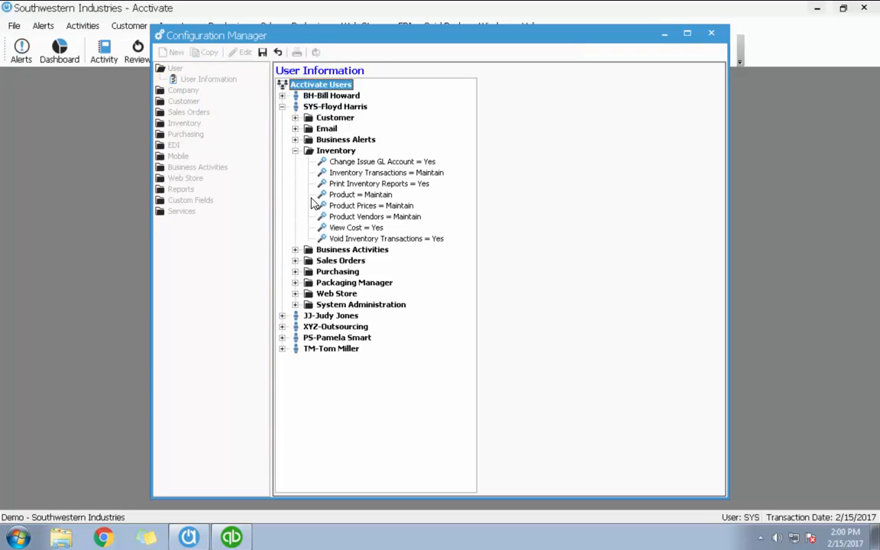
pyautogui.click(356, 227)
pyautogui.click(684, 100)
pyautogui.click(676, 123)
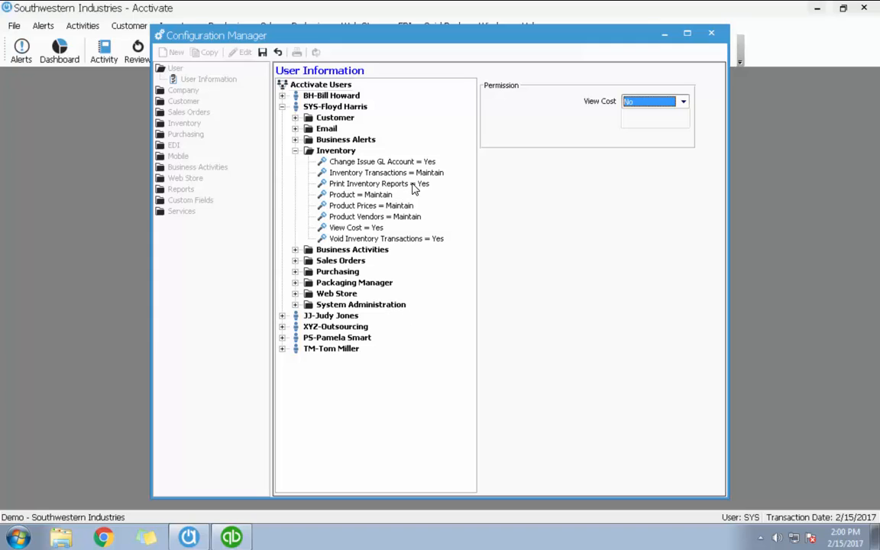
pyautogui.click(412, 189)
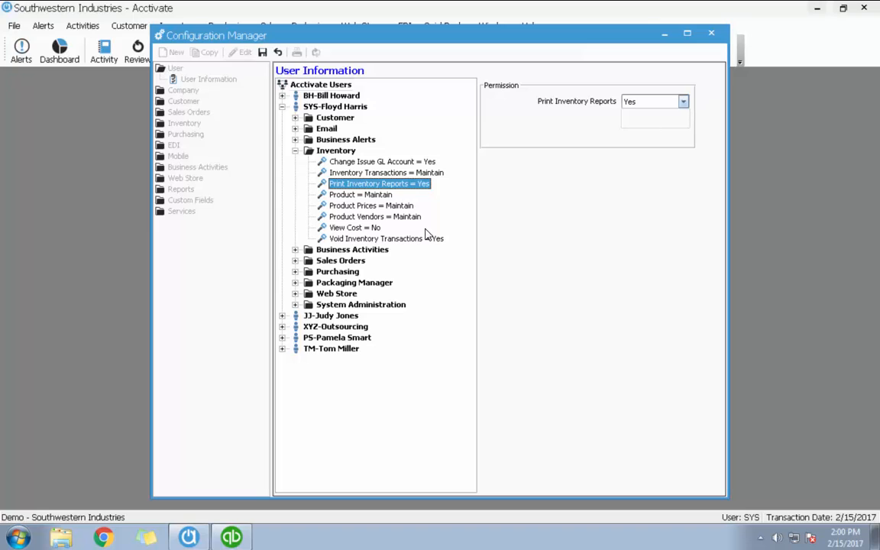
pyautogui.click(355, 227)
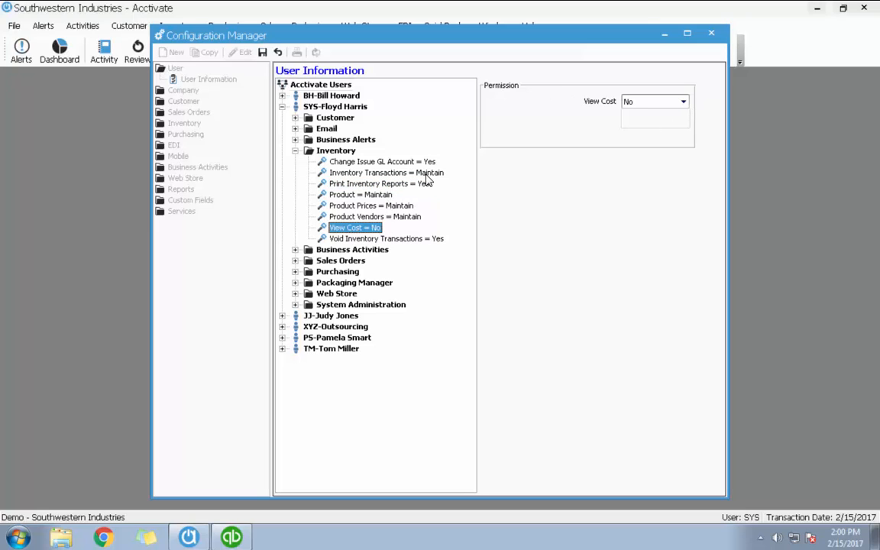
# Set the SYS user's View Cost permission under Inventory to Yes, save the user information and close the configuration.
pyautogui.click(420, 184)
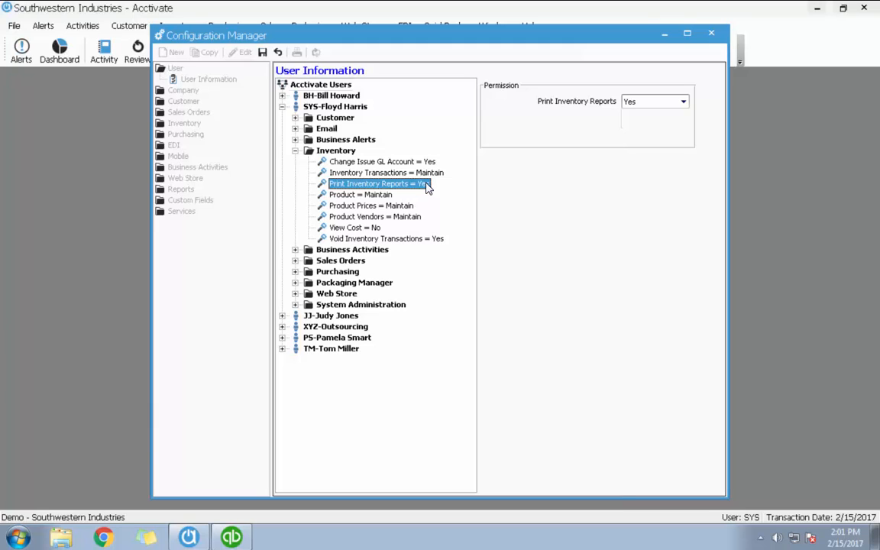
pyautogui.click(355, 229)
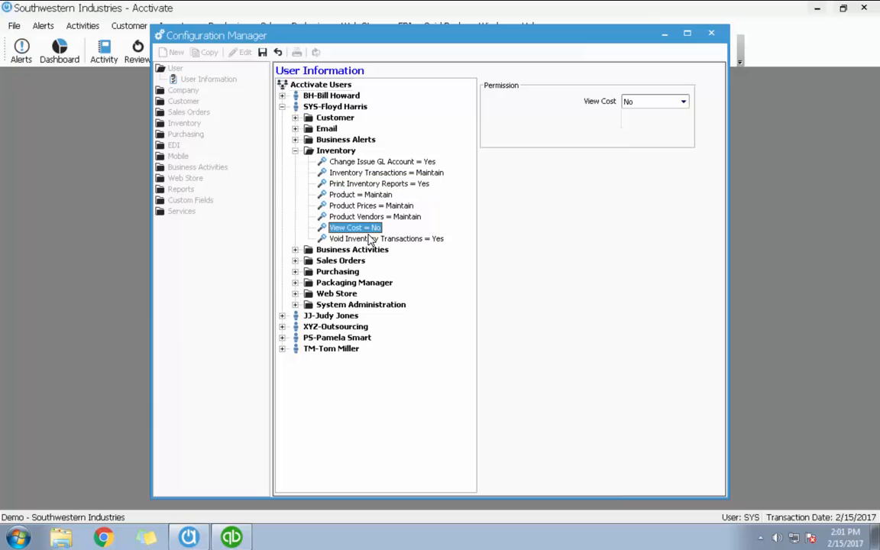
pyautogui.click(684, 104)
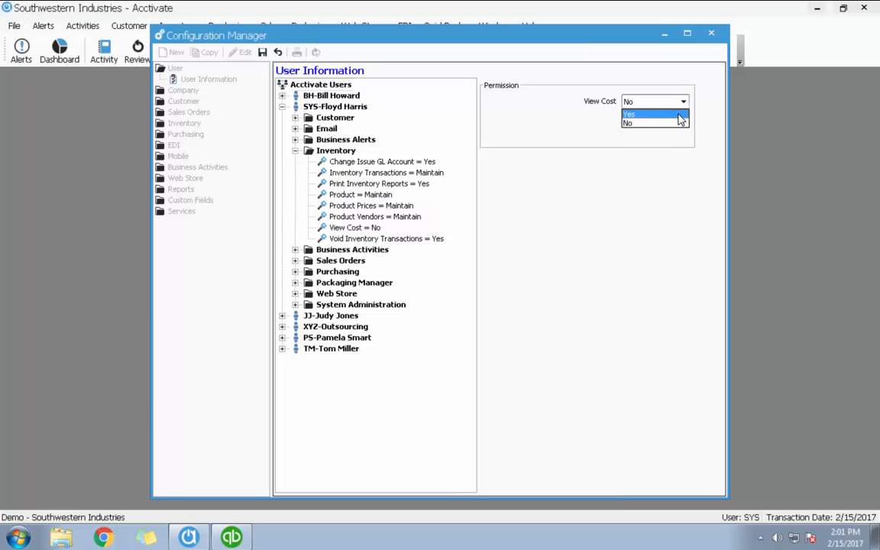
pyautogui.click(680, 113)
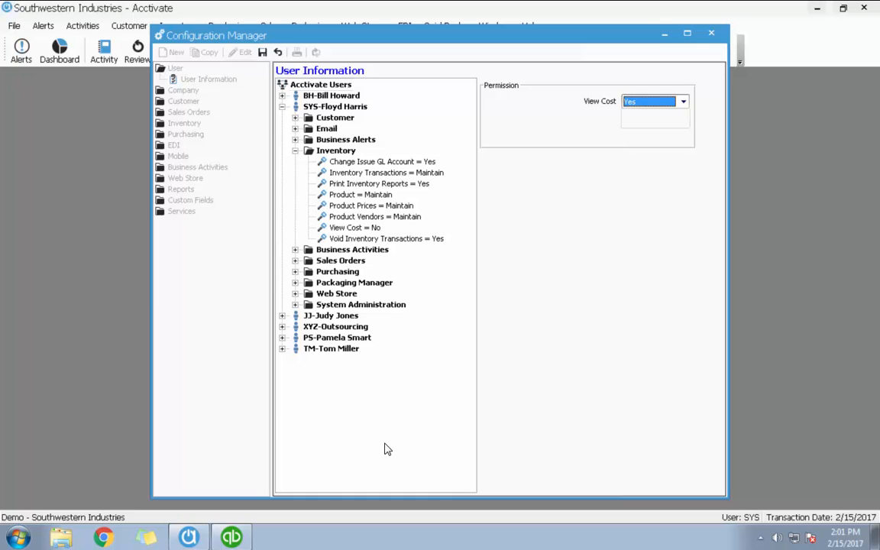
pyautogui.click(262, 52)
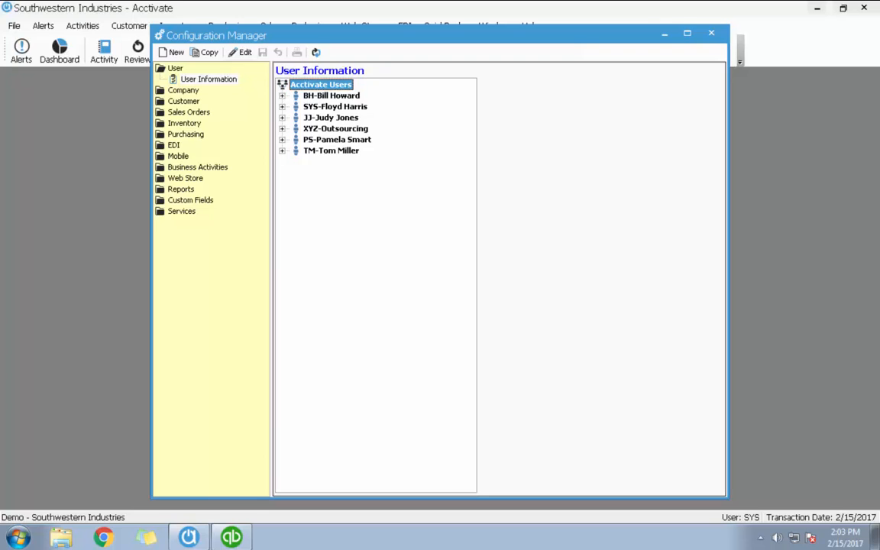
pyautogui.click(711, 33)
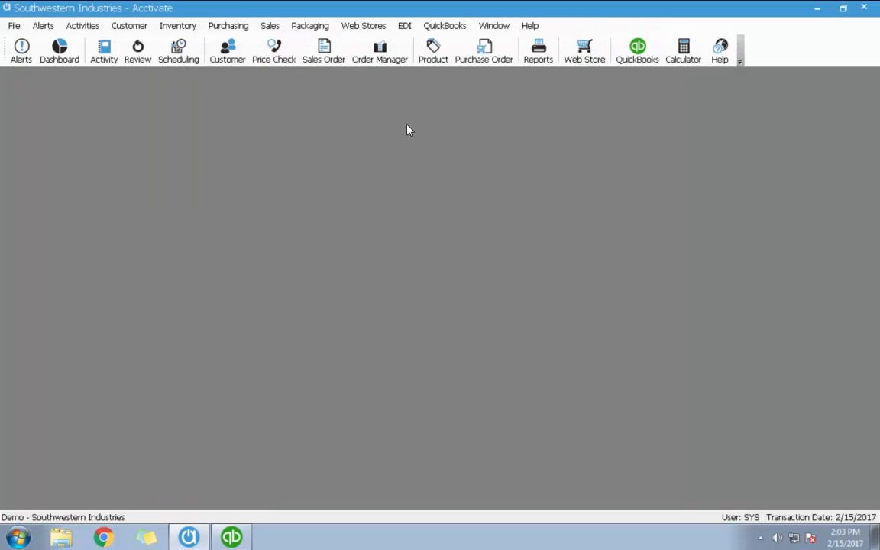
# Open the Superior Hardware sales order dated 4/25/2016 and display its email history.
pyautogui.click(324, 54)
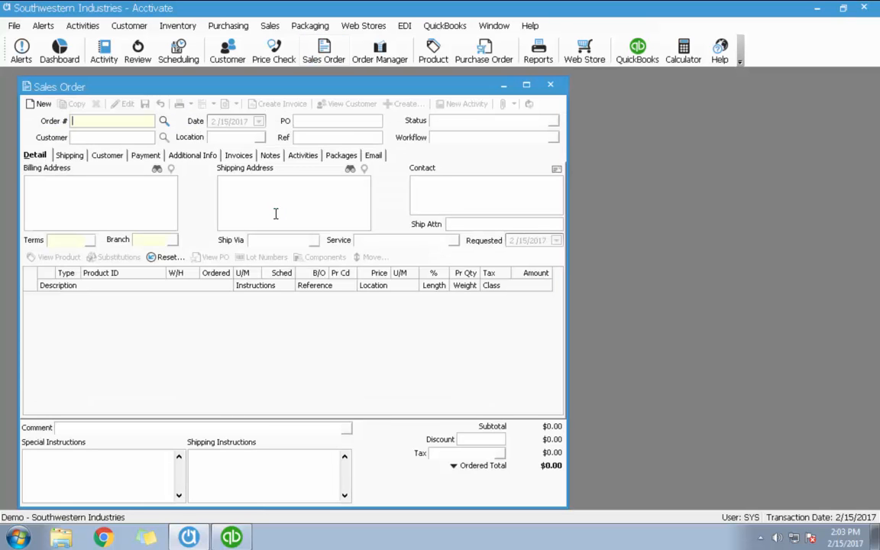
pyautogui.click(163, 121)
pyautogui.press('Return')
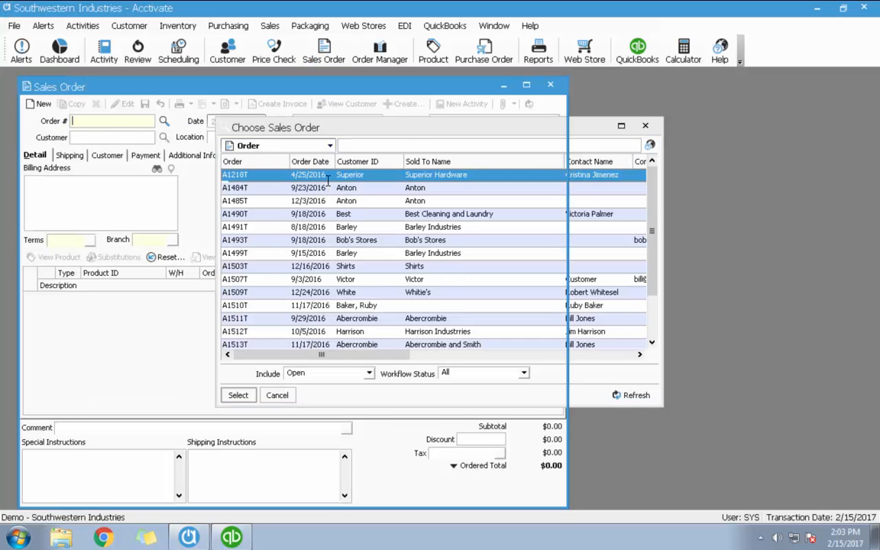
pyautogui.click(384, 156)
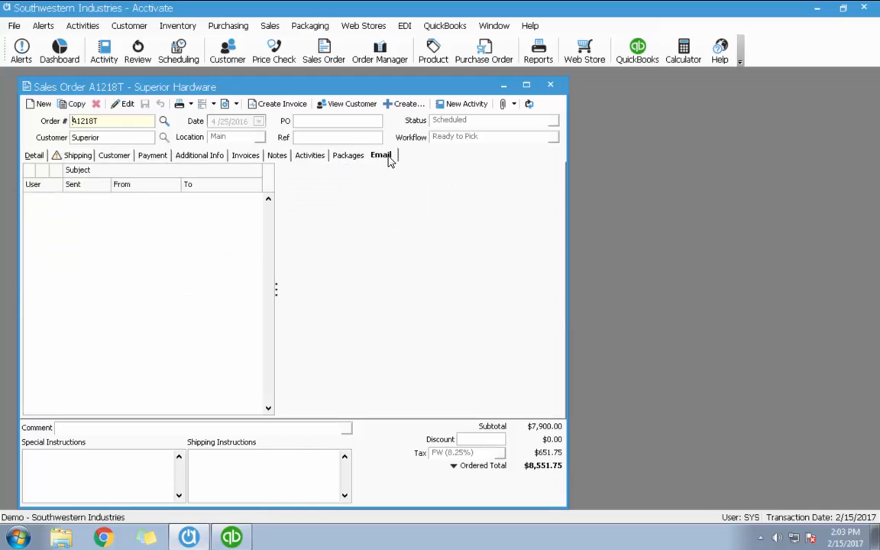
# Email the order as a PDF attachment with the Shipped Order template inserted, and close the sales order.
pyautogui.click(191, 107)
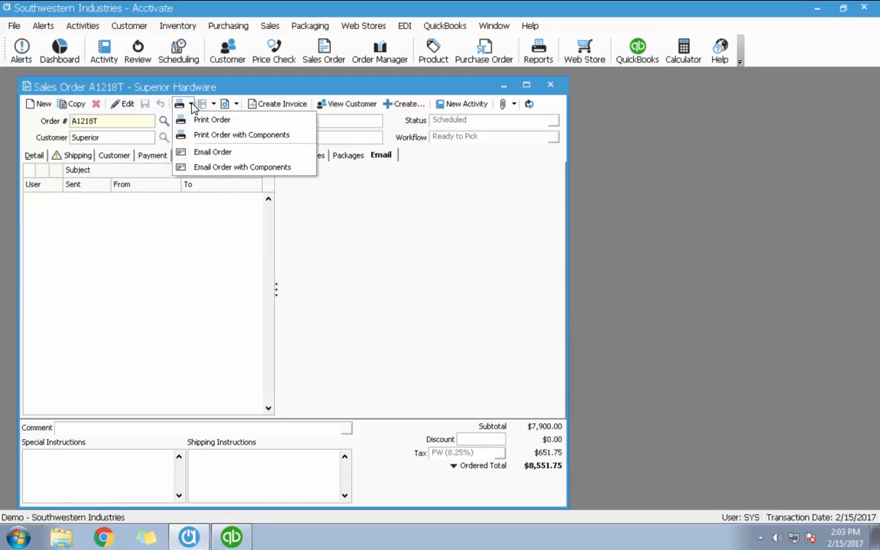
pyautogui.click(205, 151)
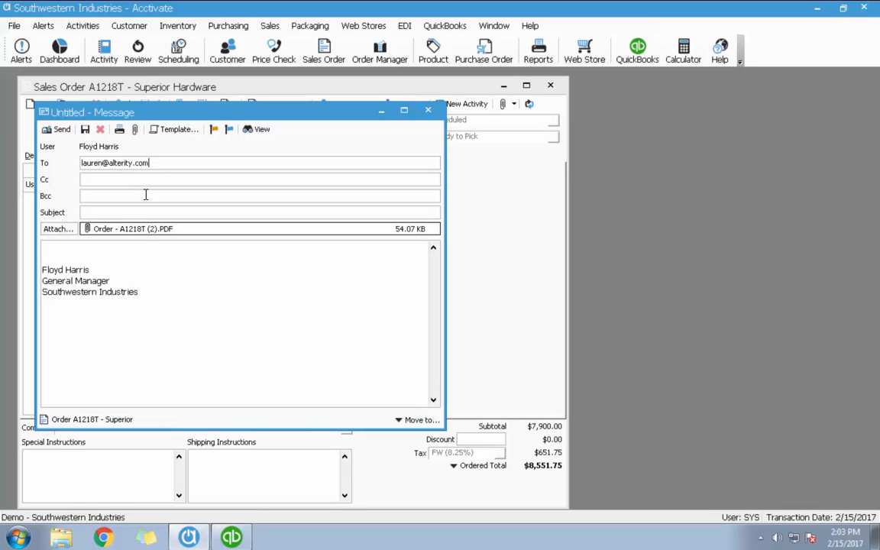
pyautogui.click(189, 130)
pyautogui.moveTo(198, 143)
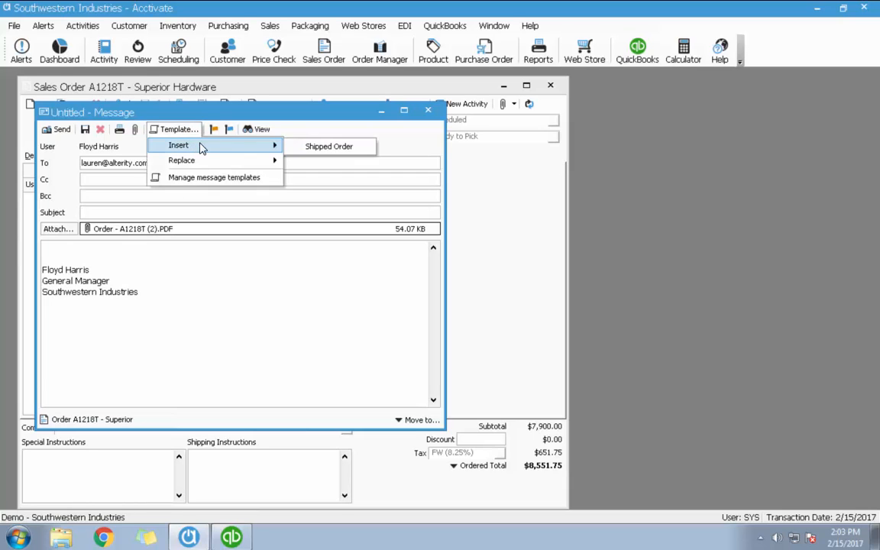
pyautogui.click(324, 145)
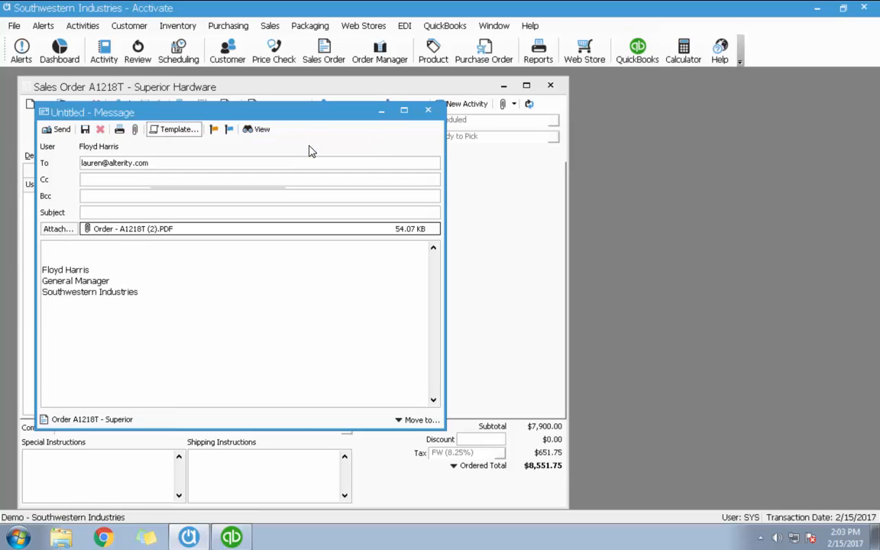
pyautogui.click(57, 129)
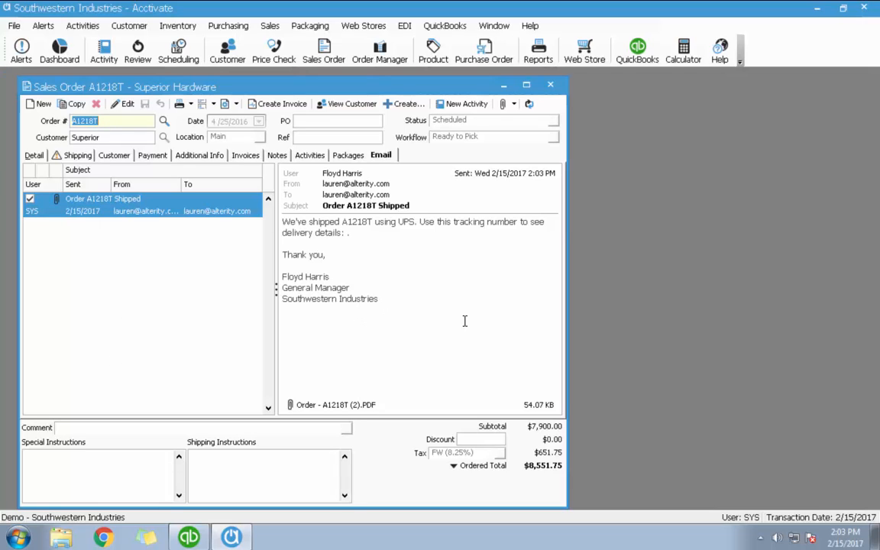
pyautogui.click(313, 406)
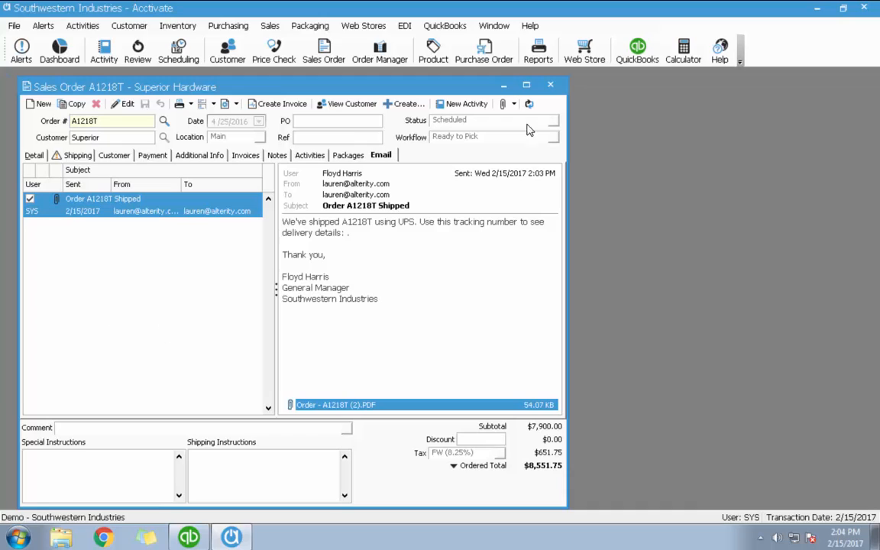
pyautogui.click(551, 86)
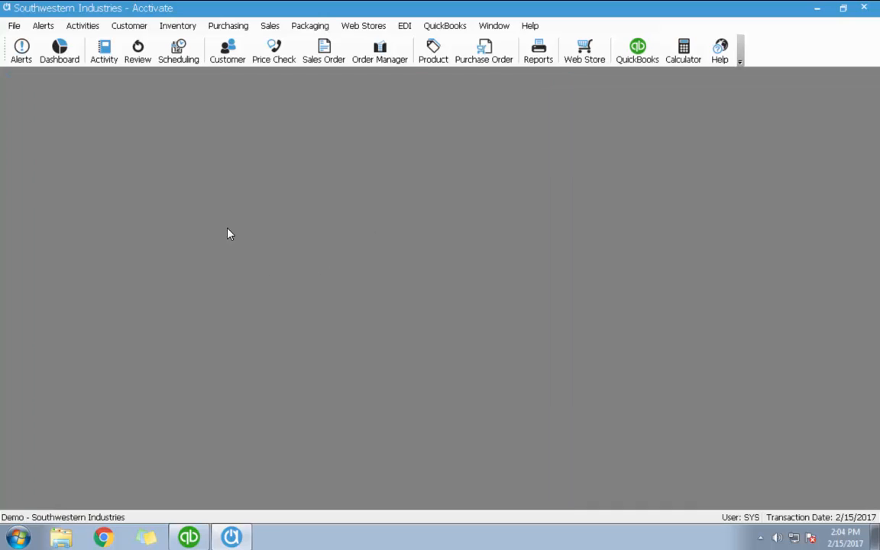
# Open the Business Activity Review and select 1 minute as its autorefresh interval.
pyautogui.click(104, 50)
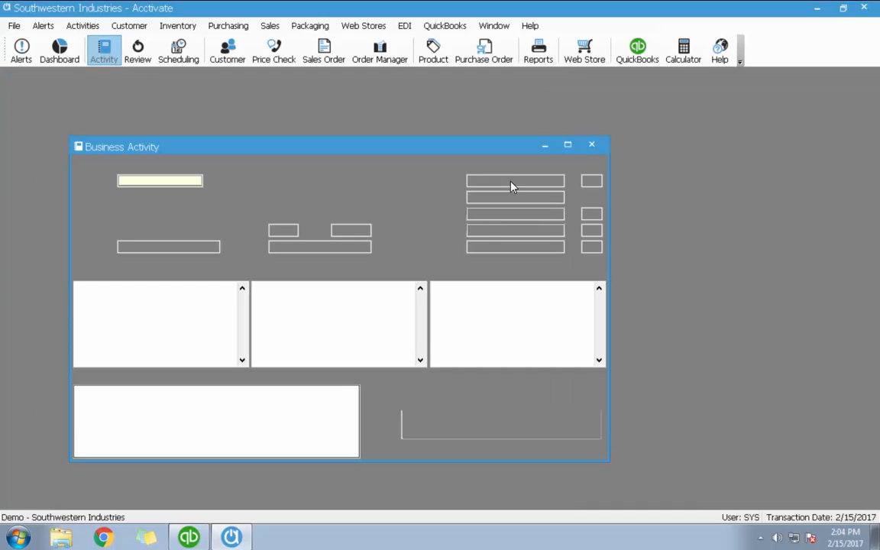
pyautogui.click(591, 144)
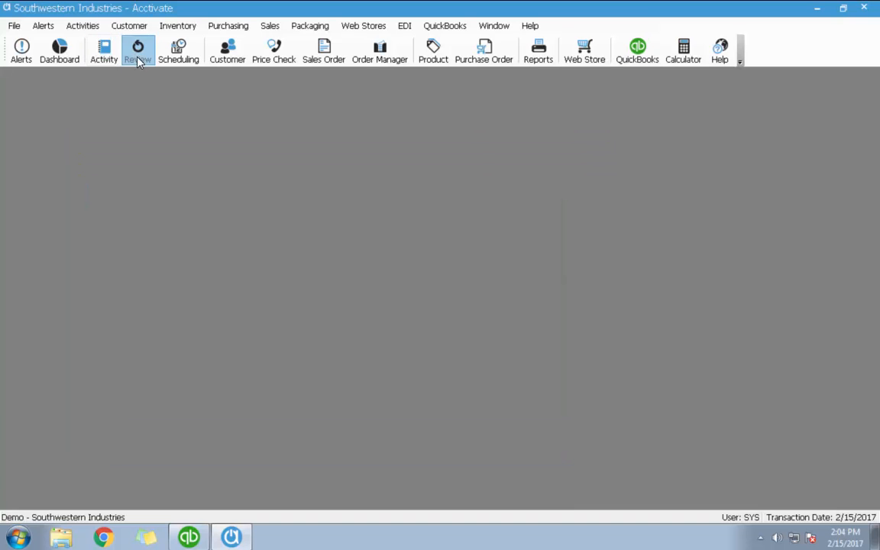
pyautogui.click(137, 50)
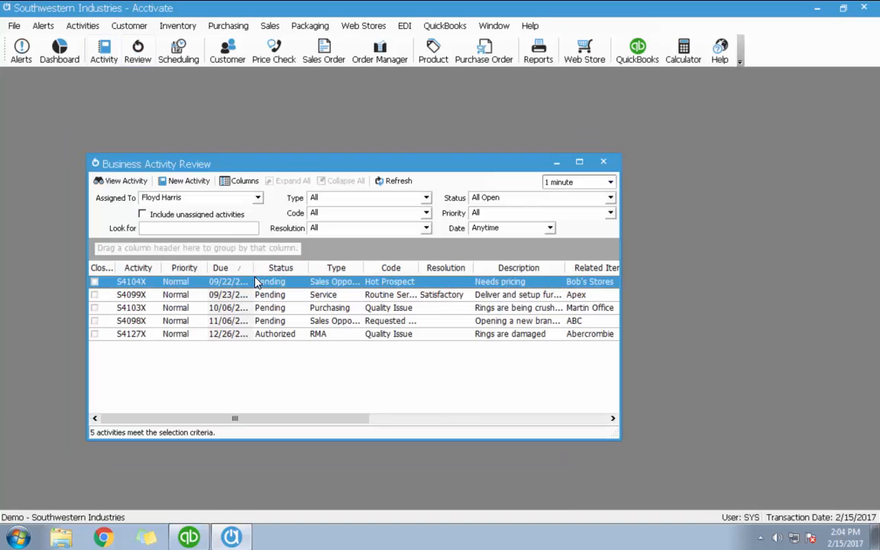
pyautogui.click(611, 182)
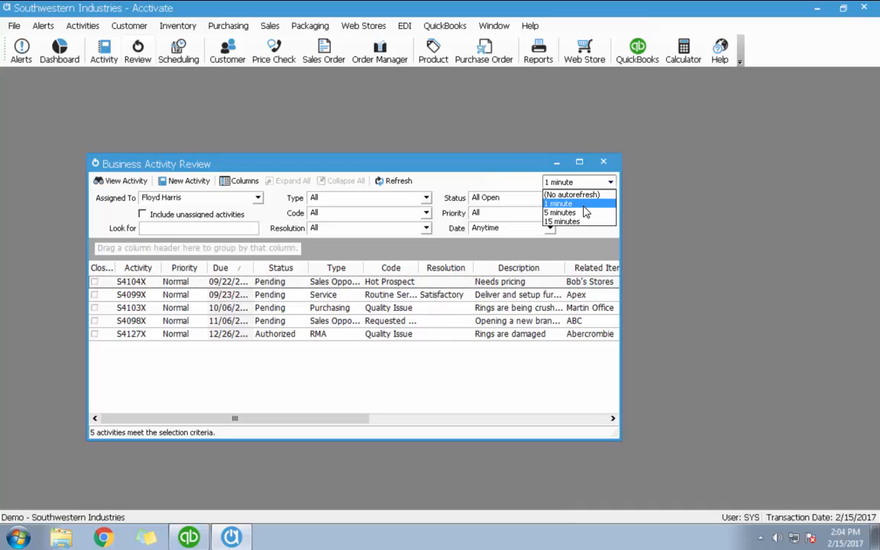
pyautogui.click(583, 205)
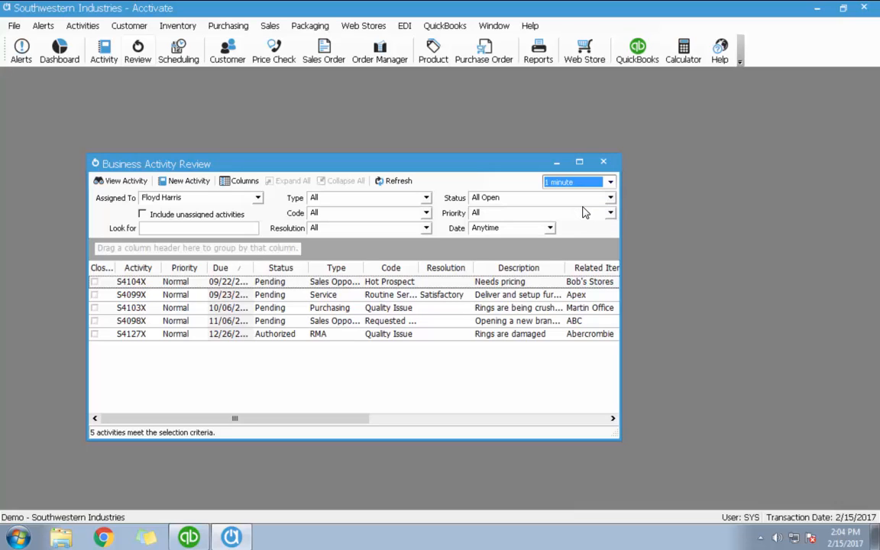
pyautogui.moveTo(444, 170); pyautogui.dragTo(437, 145)
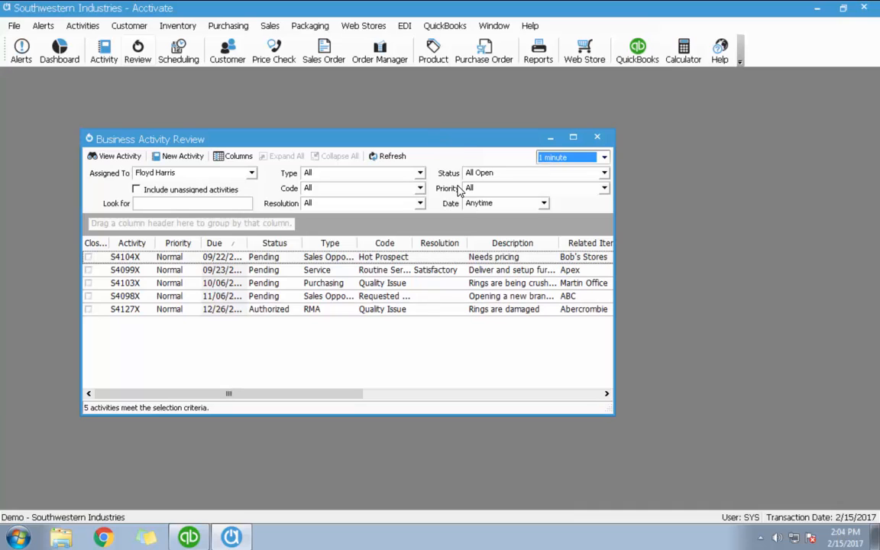
# Examine the autorefresh intervals and the Assigned To choices of the Business Activity Review, and close it.
pyautogui.click(603, 156)
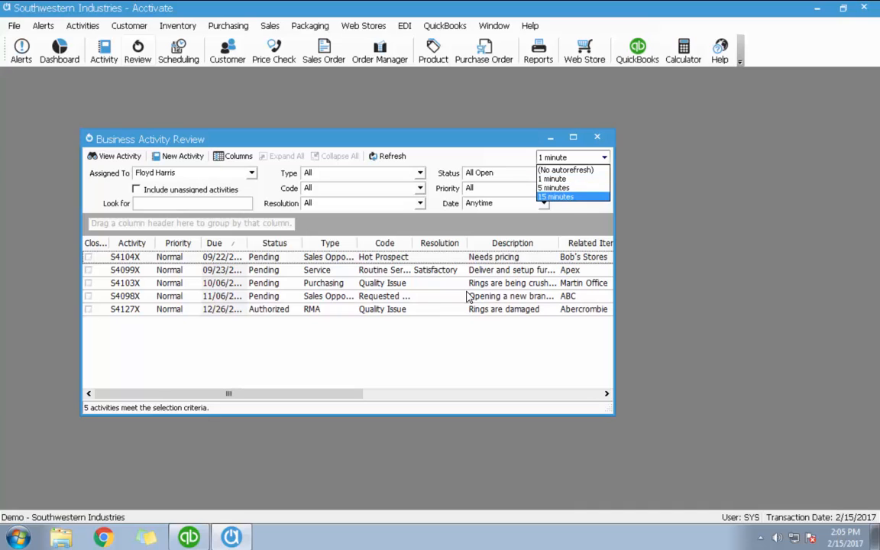
pyautogui.click(400, 316)
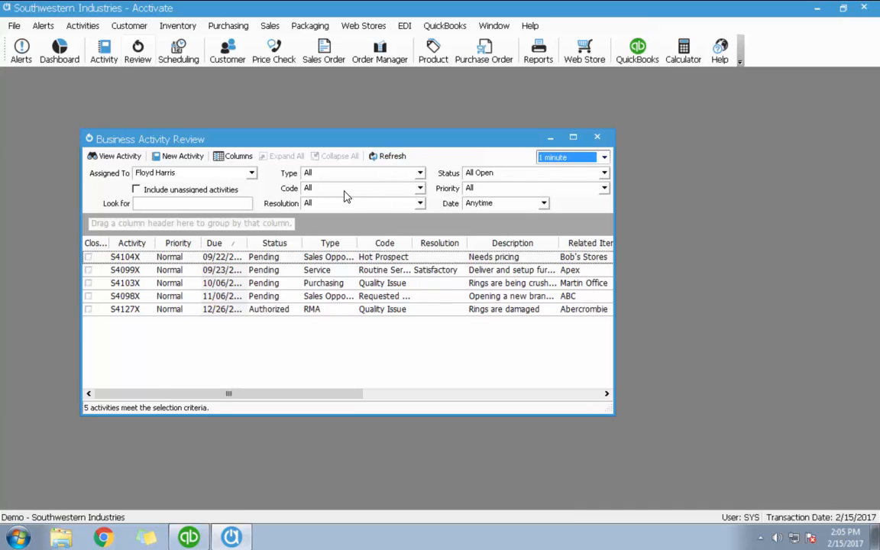
pyautogui.click(251, 174)
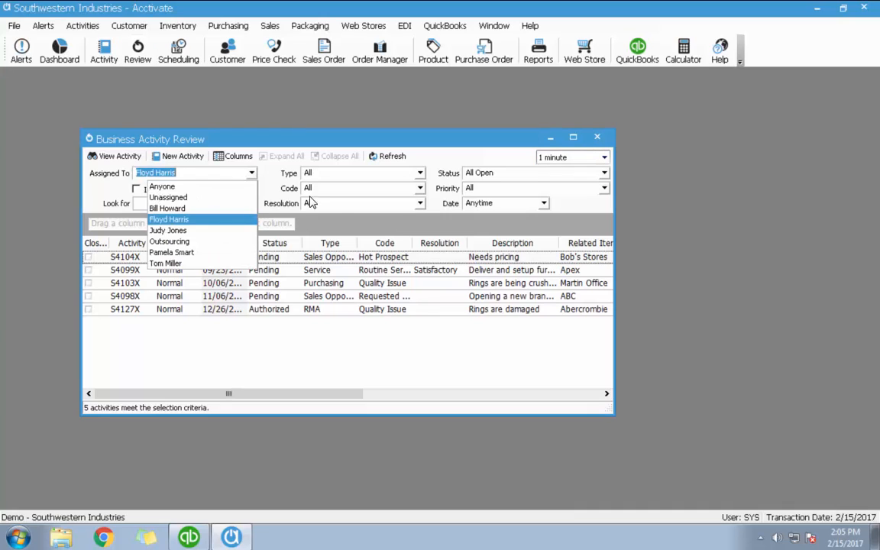
pyautogui.click(393, 225)
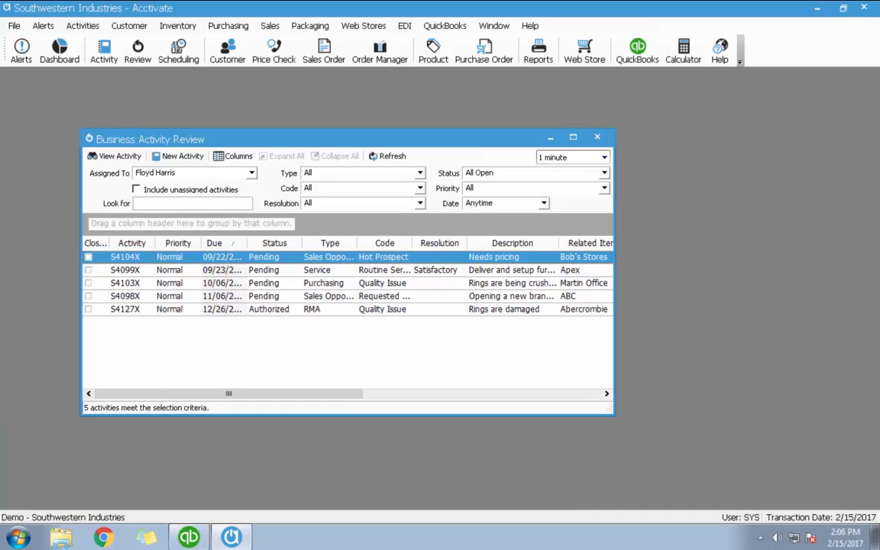
pyautogui.click(598, 137)
# Look up the ABC Services customer record, view it and close it.
pyautogui.click(228, 52)
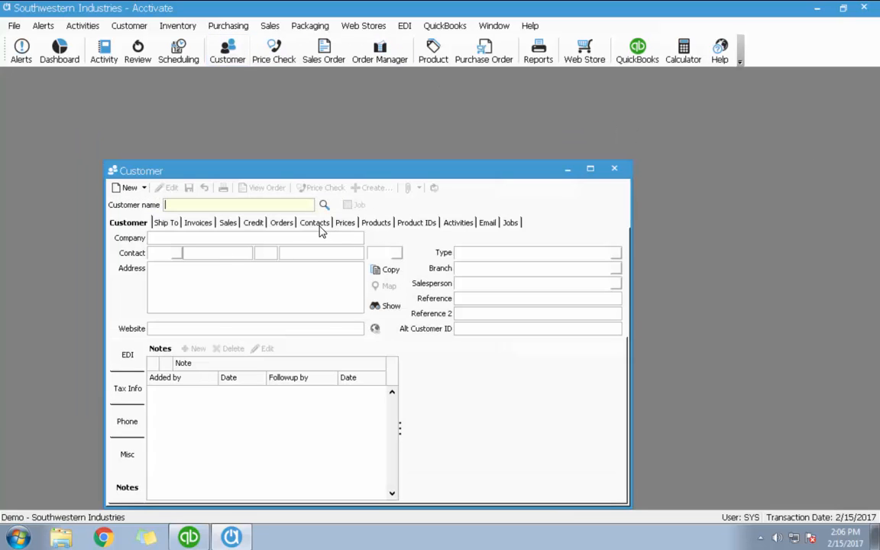
pyautogui.click(324, 205)
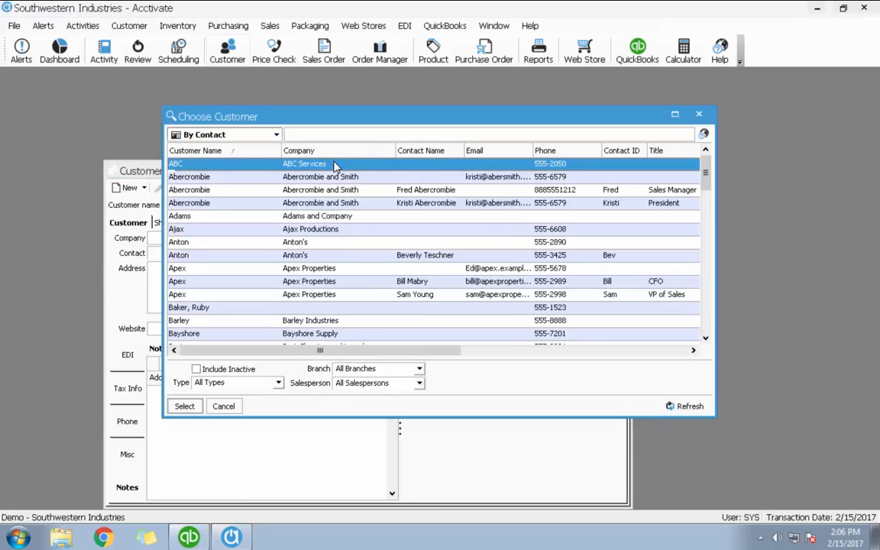
pyautogui.doubleClick(334, 166)
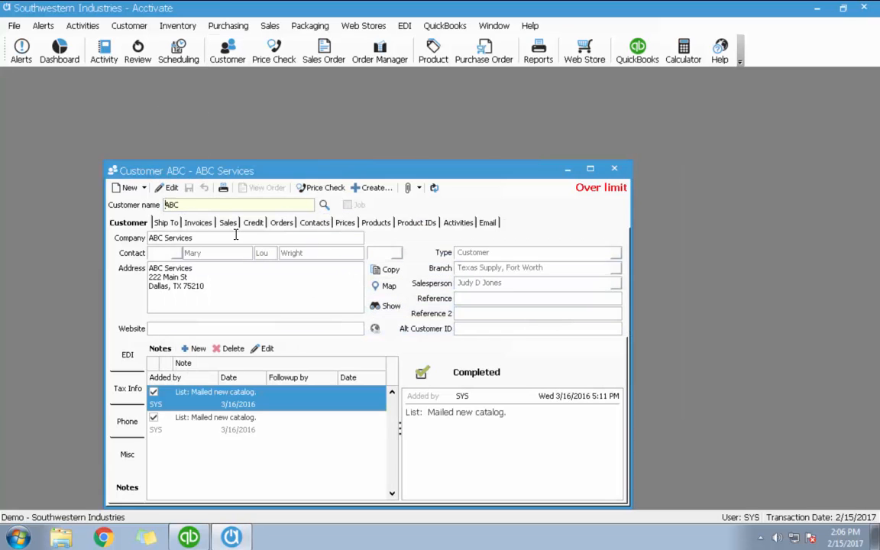
pyautogui.moveTo(243, 166); pyautogui.dragTo(230, 109)
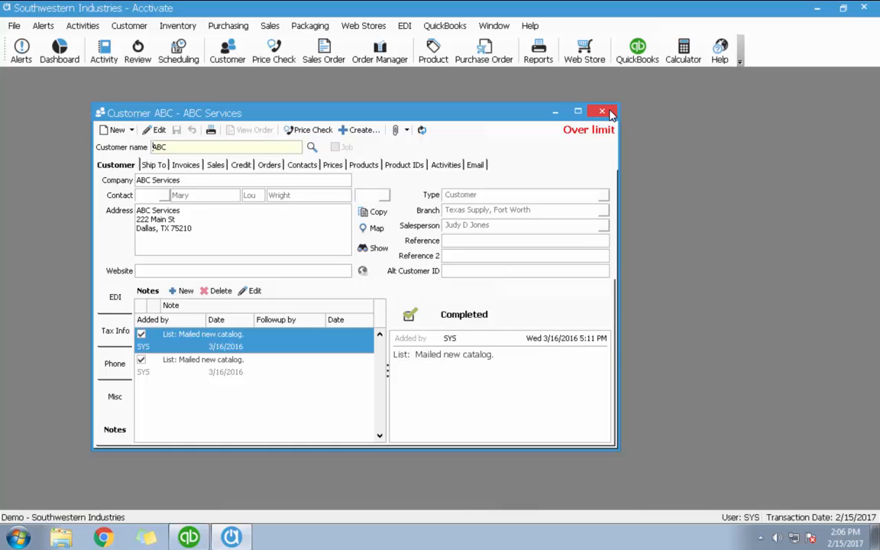
pyautogui.click(602, 113)
# Look up product E10, view its warehouse inventory and close the product record.
pyautogui.click(435, 52)
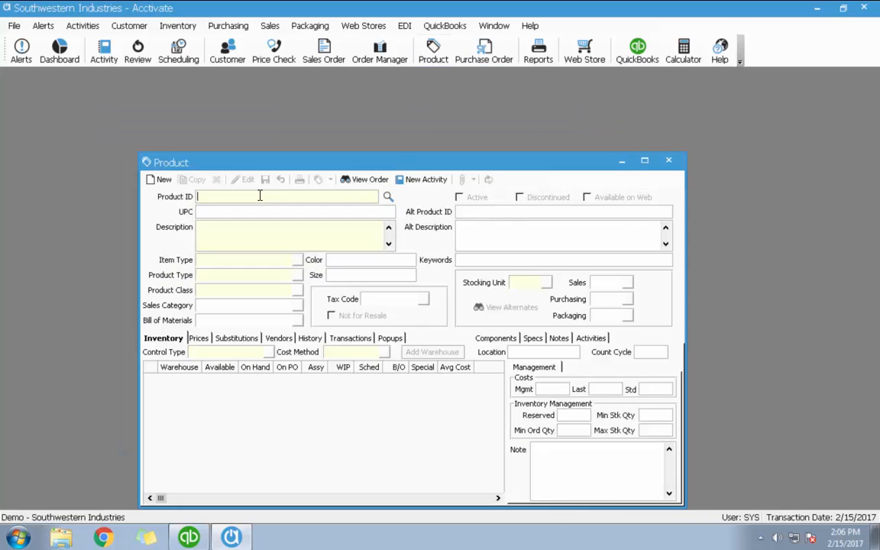
pyautogui.click(388, 197)
pyautogui.click(310, 162)
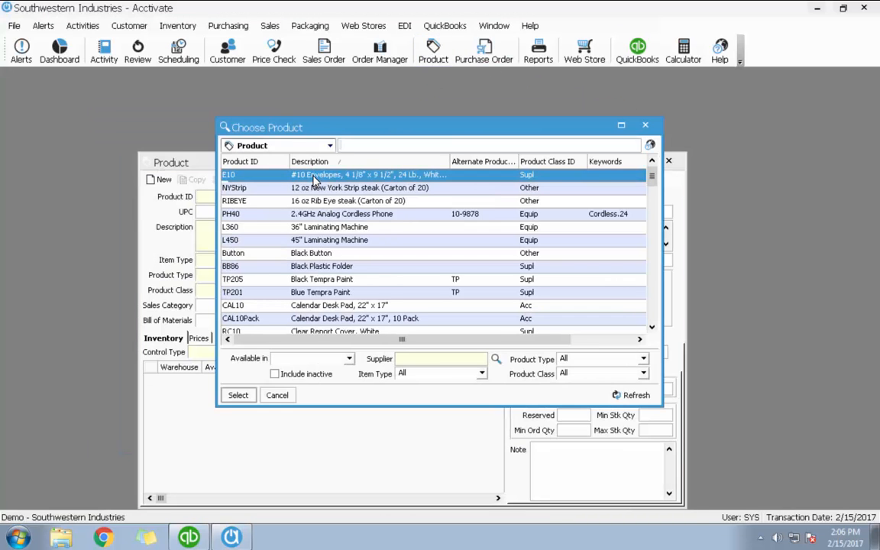
pyautogui.doubleClick(314, 179)
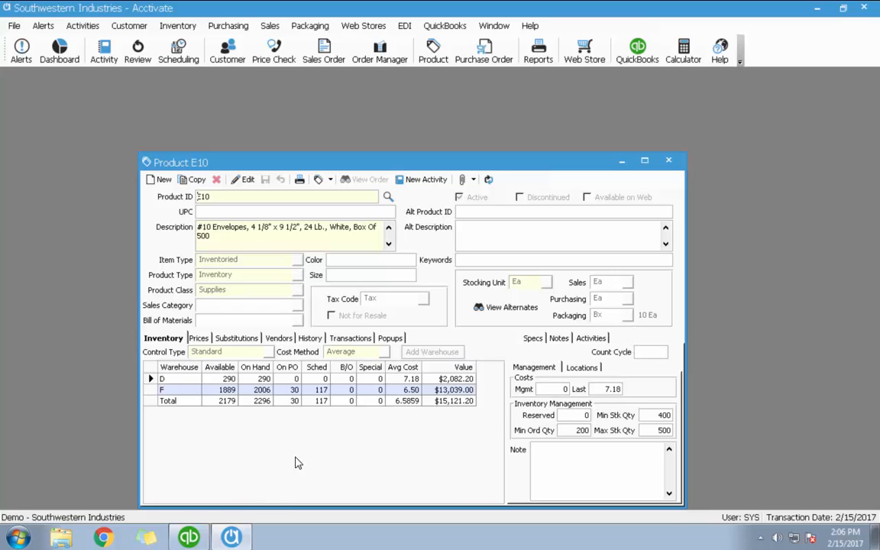
pyautogui.click(668, 160)
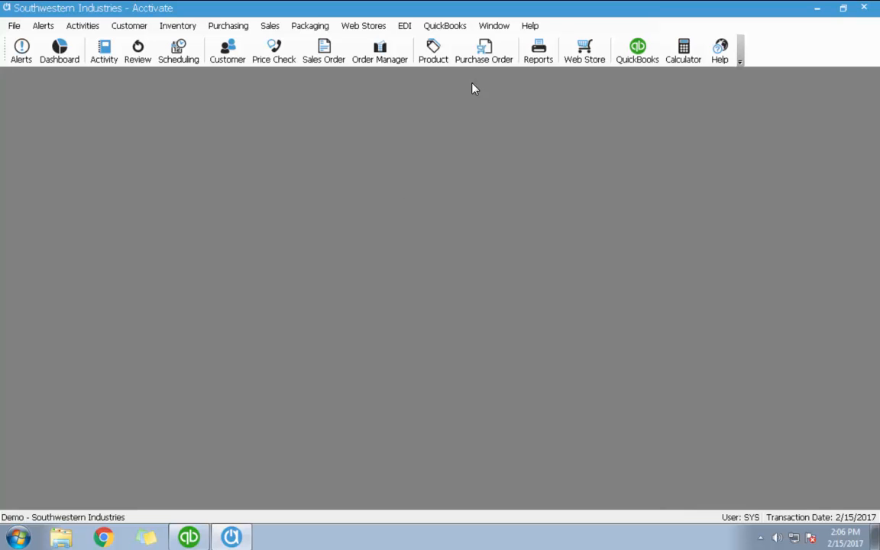
# Look up an existing purchase order, open it and view its details.
pyautogui.click(486, 60)
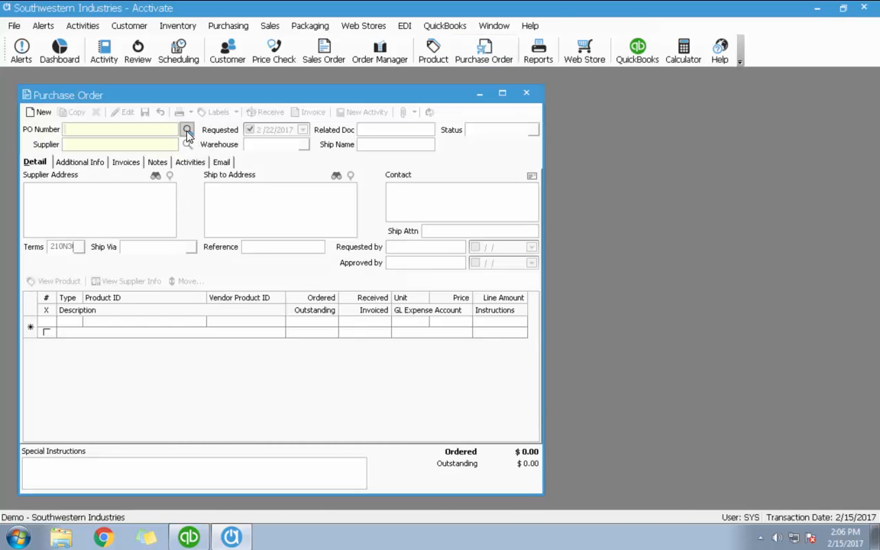
pyautogui.click(187, 130)
pyautogui.doubleClick(287, 169)
pyautogui.click(106, 162)
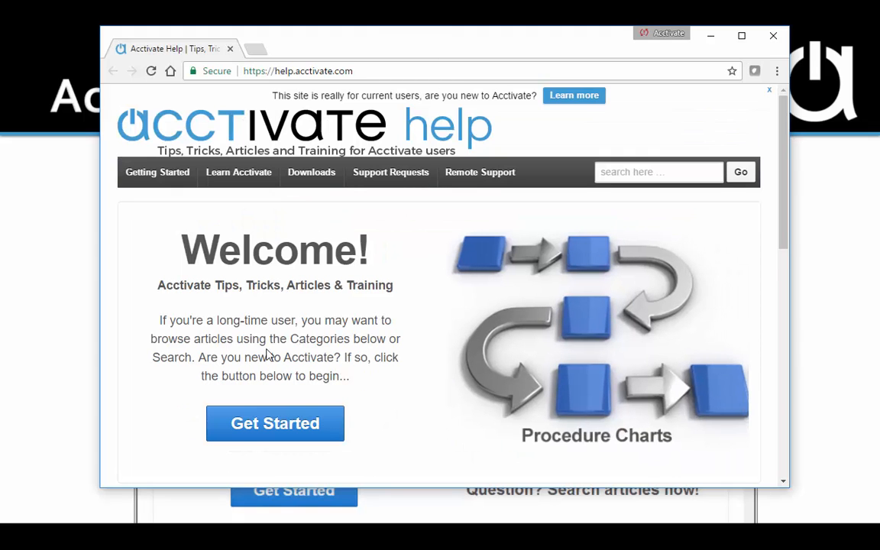
# On the Acctivate Help website in Chrome, open the Getting Started training page and review its introduction and six training topics.
pyautogui.moveTo(159, 176)
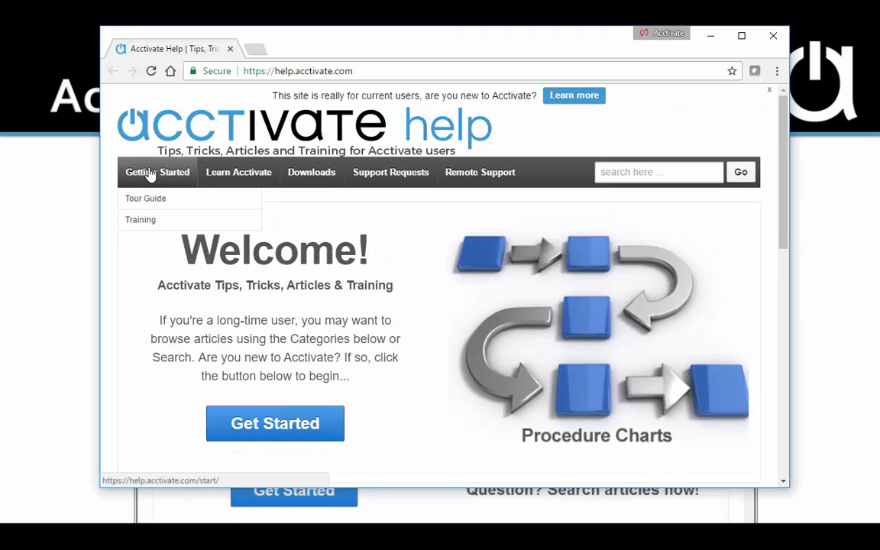
pyautogui.click(143, 220)
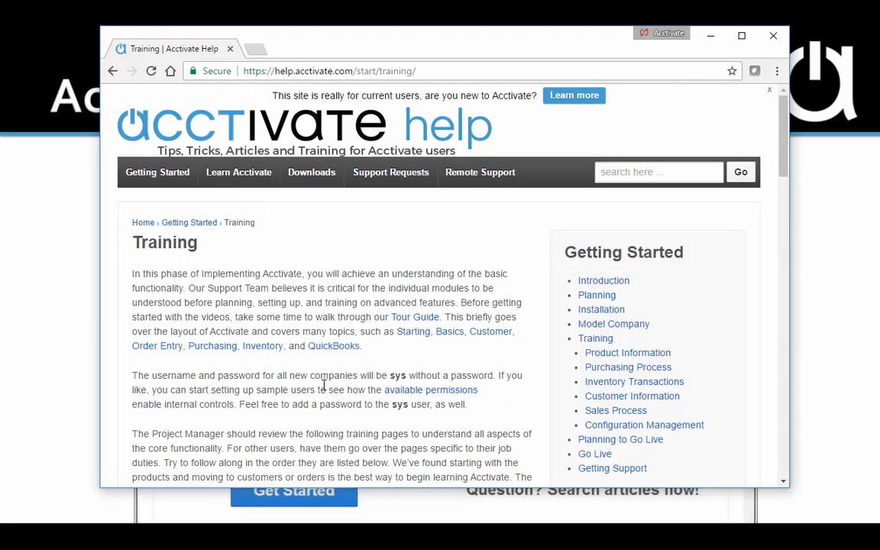
pyautogui.scroll(-1, 317, 366)
pyautogui.scroll(-1, 317, 366)
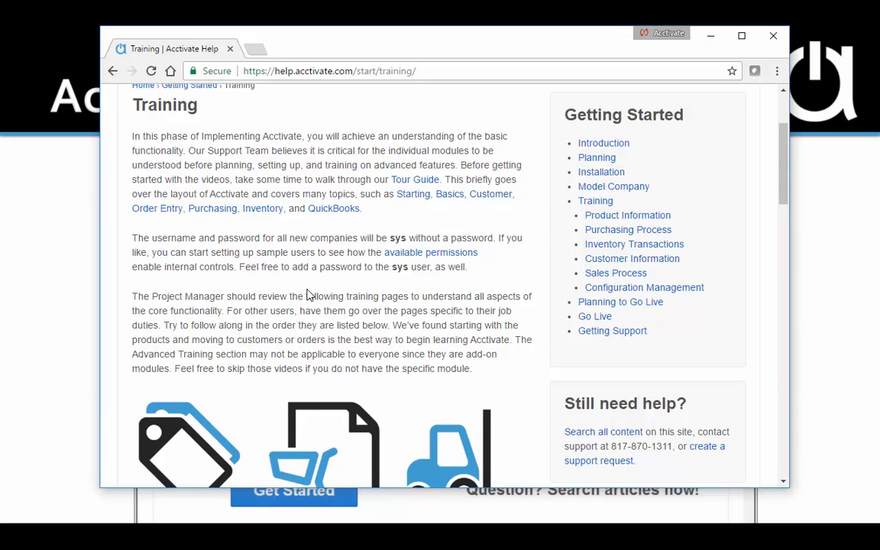
pyautogui.scroll(-1, 308, 294)
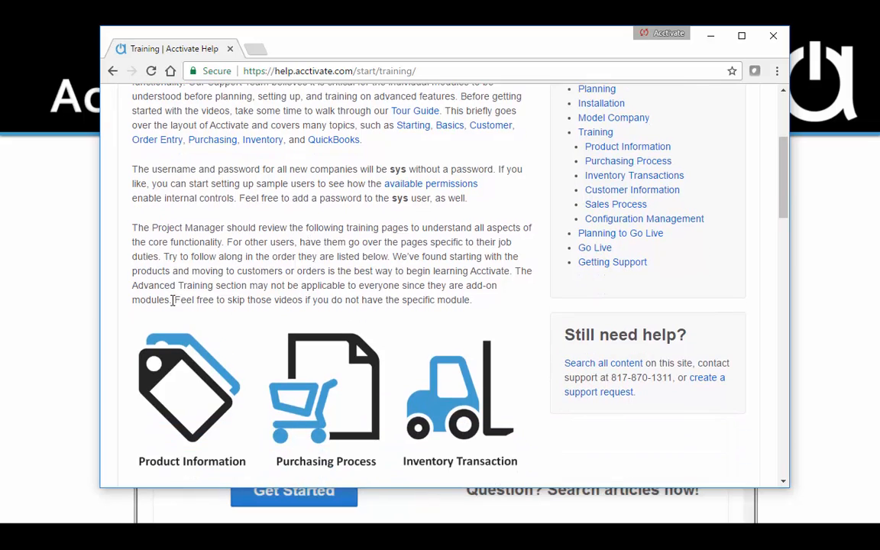
pyautogui.scroll(-5, 137, 288)
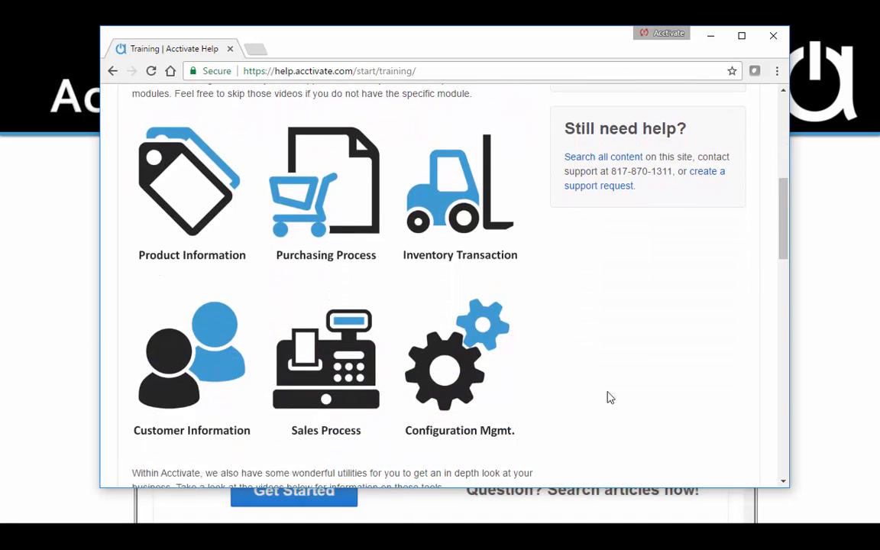
# Open the Product Information training page, read its Checklist for Products and return to the Training page.
pyautogui.click(153, 152)
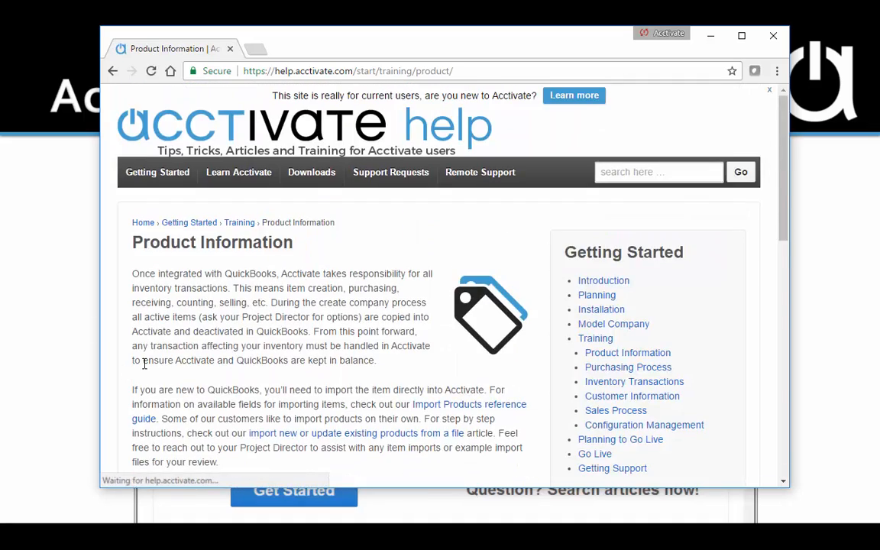
pyautogui.scroll(-3, 378, 363)
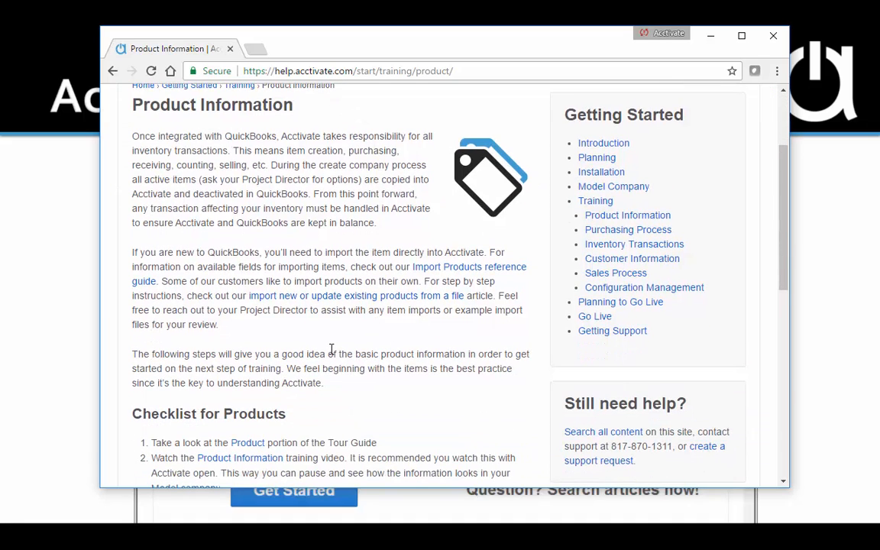
pyautogui.scroll(-4, 331, 349)
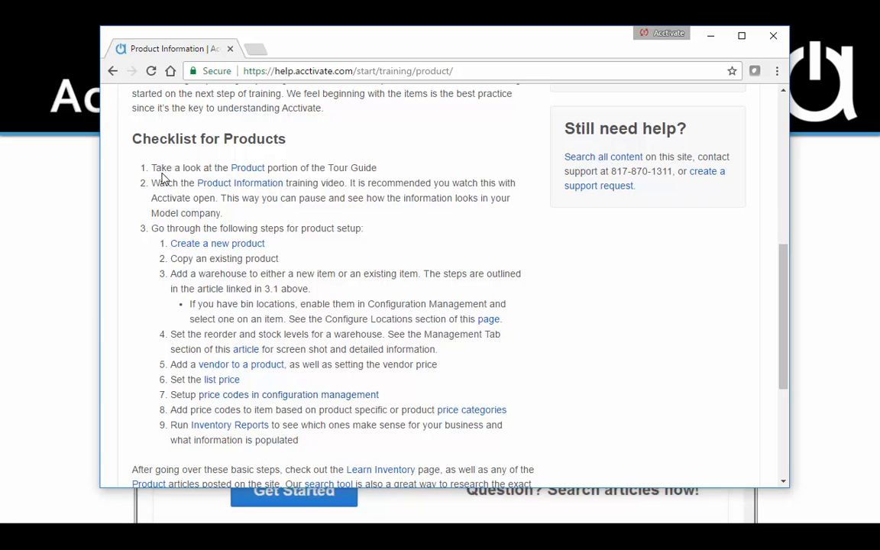
pyautogui.click(113, 71)
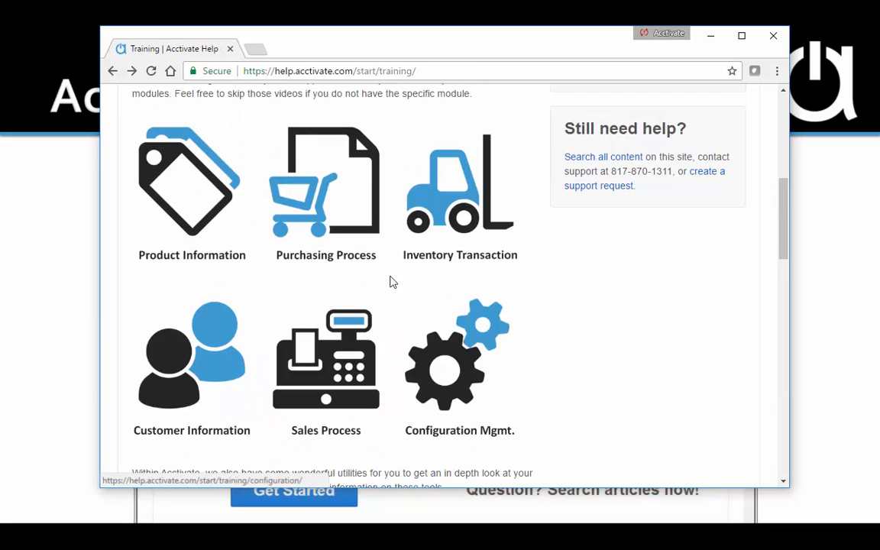
# Open the Purchasing Process training page and go from its purchasing checklist to the Purchasing Process video article.
pyautogui.click(356, 205)
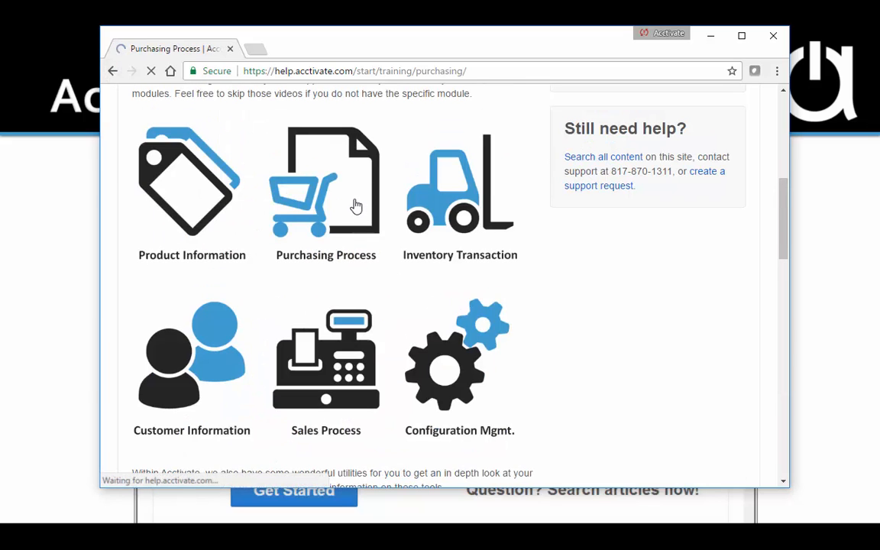
pyautogui.scroll(-3, 386, 409)
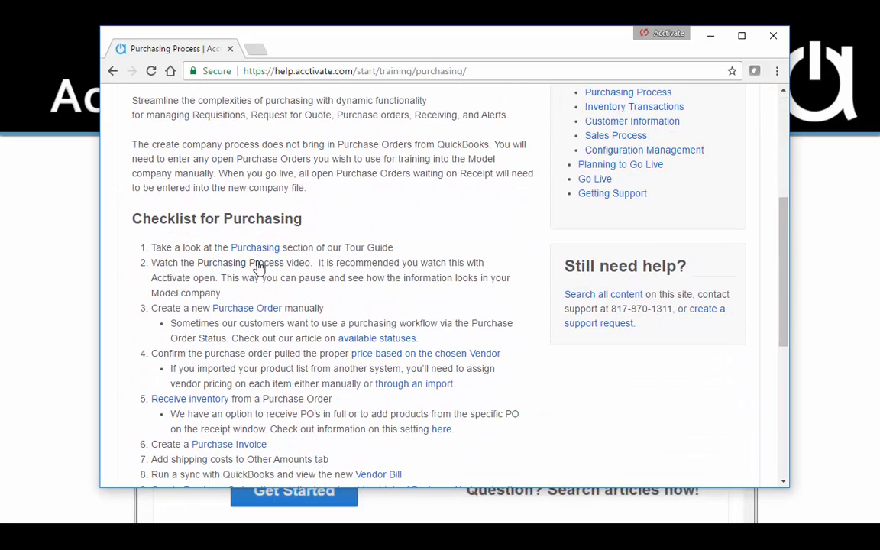
pyautogui.click(259, 268)
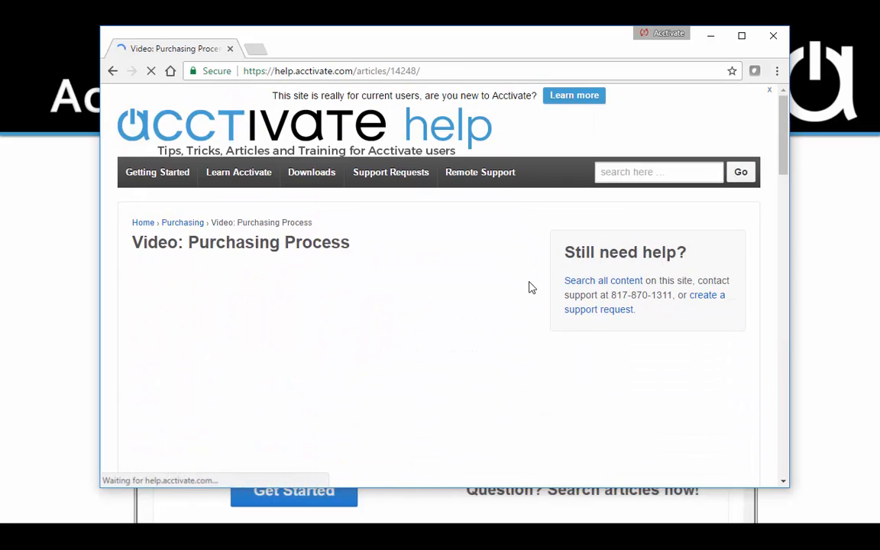
# Read the video article's instructions on creating purchase orders, receiving inventory and handling vendor bills, and return to its beginning.
pyautogui.scroll(-2, 565, 344)
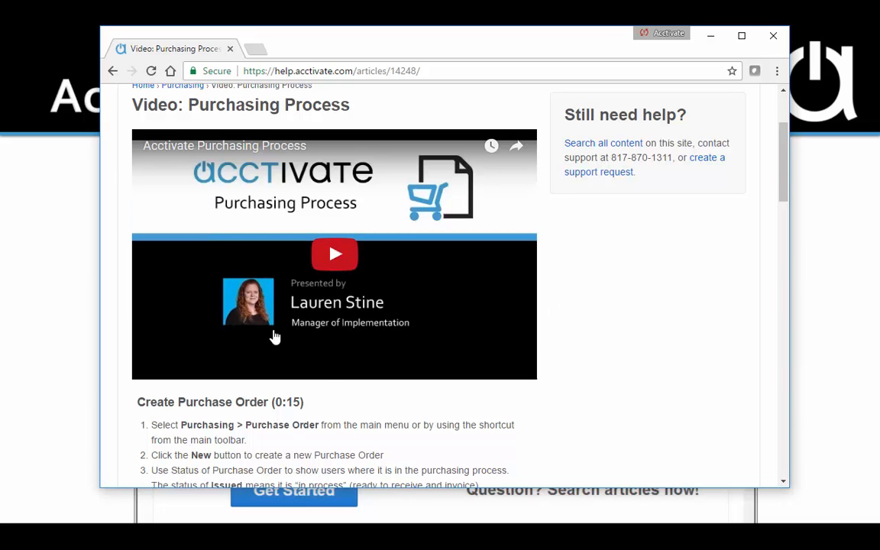
pyautogui.scroll(-5, 364, 416)
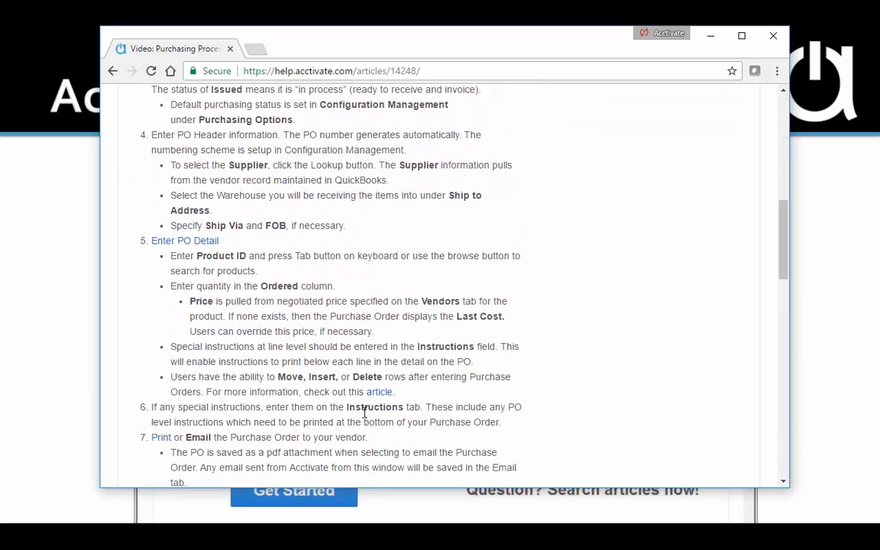
pyautogui.scroll(-4, 364, 412)
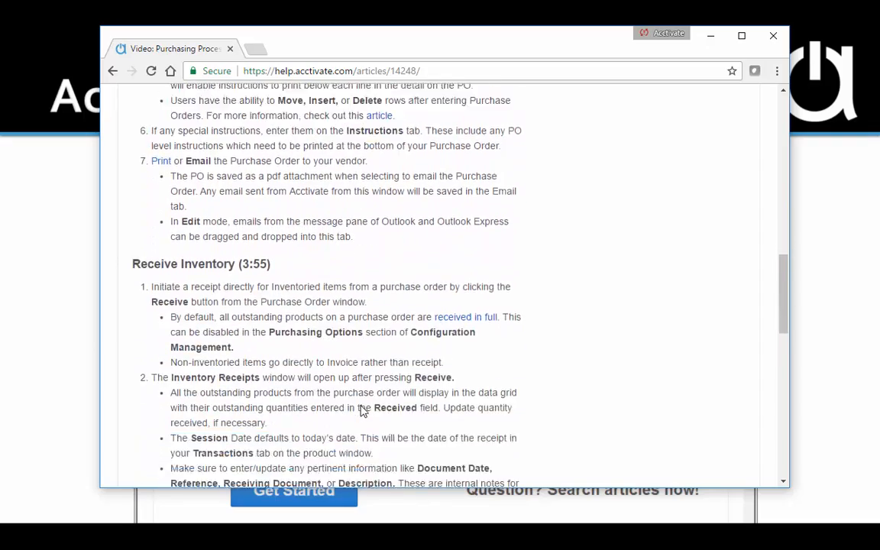
pyautogui.scroll(-6, 364, 411)
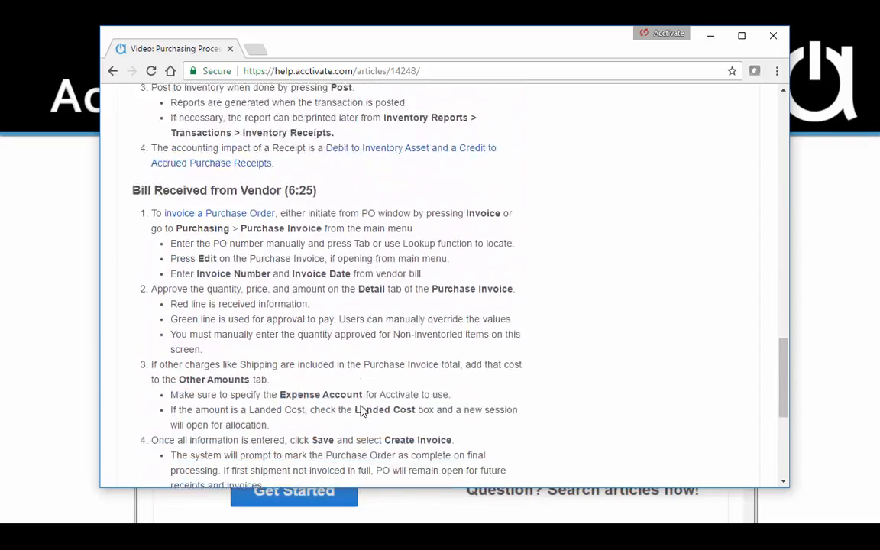
pyautogui.scroll(-1, 361, 411)
pyautogui.scroll(-3, 374, 336)
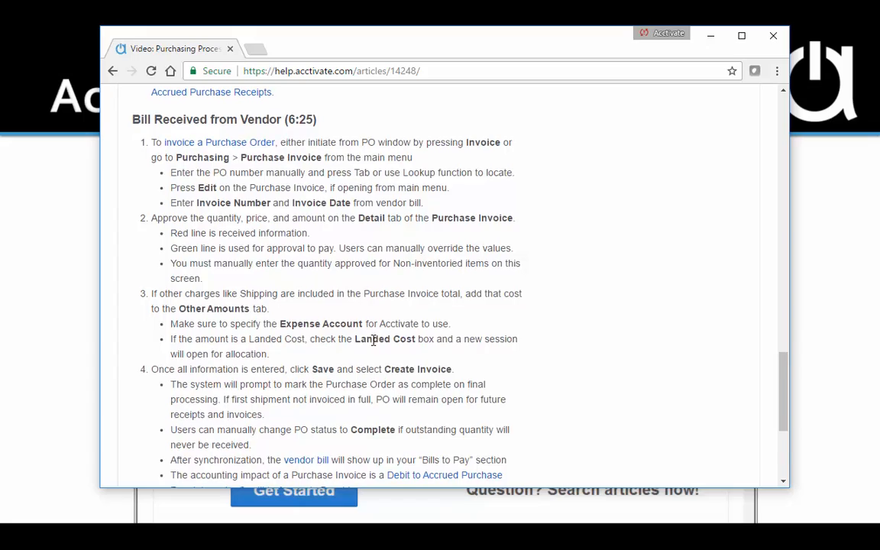
pyautogui.scroll(20, 375, 344)
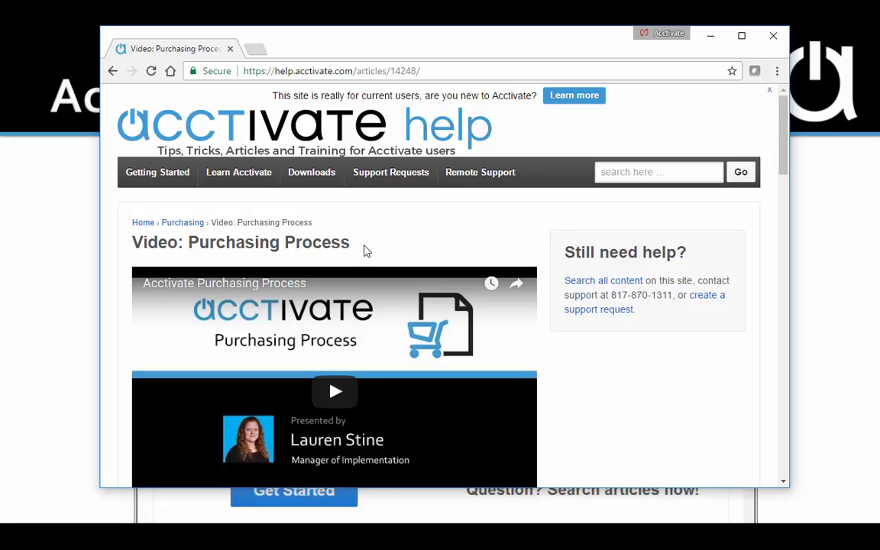
# Open the Webinars page under Learn Acctivate and browse the archived webinars by year, ending at the 2016 Archives.
pyautogui.moveTo(243, 176)
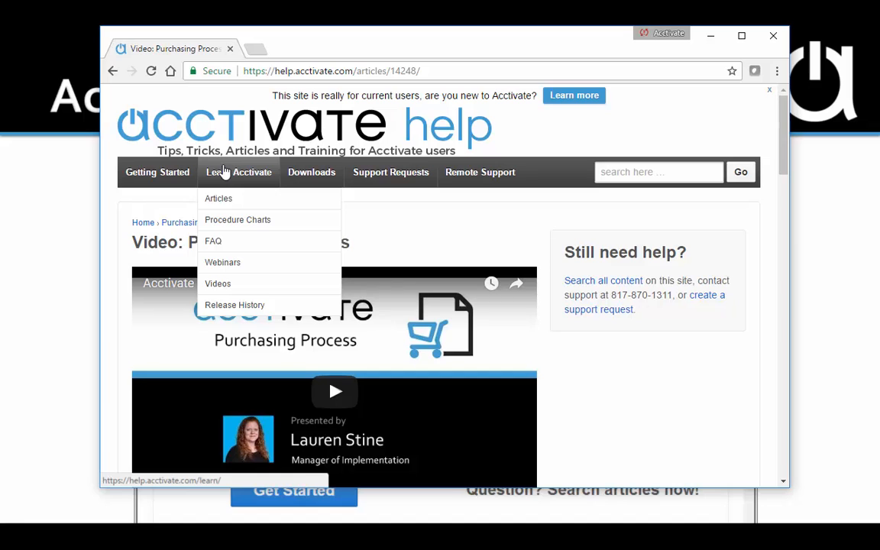
pyautogui.click(231, 264)
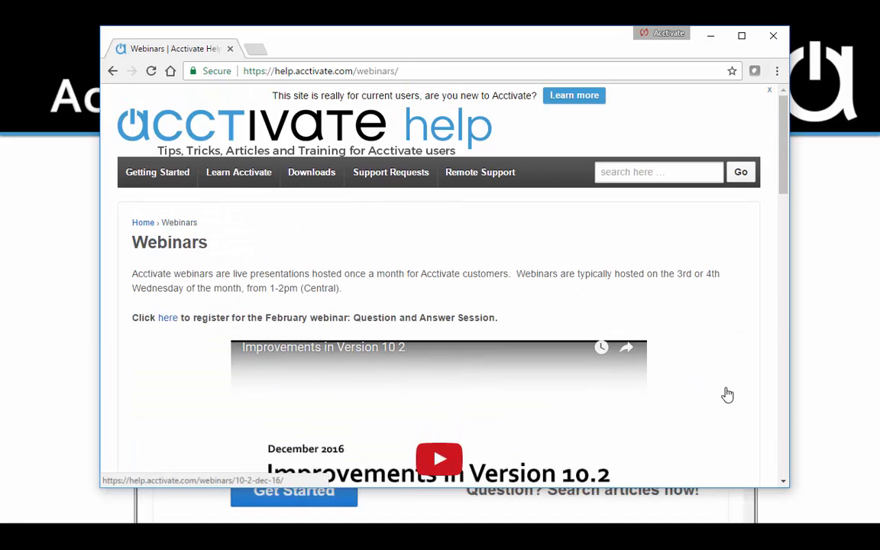
pyautogui.scroll(-3, 727, 394)
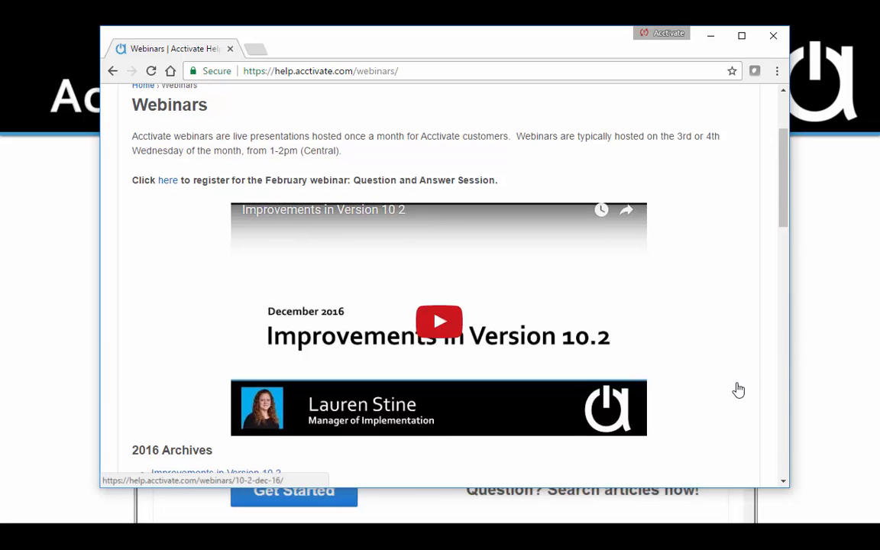
pyautogui.scroll(-2, 732, 390)
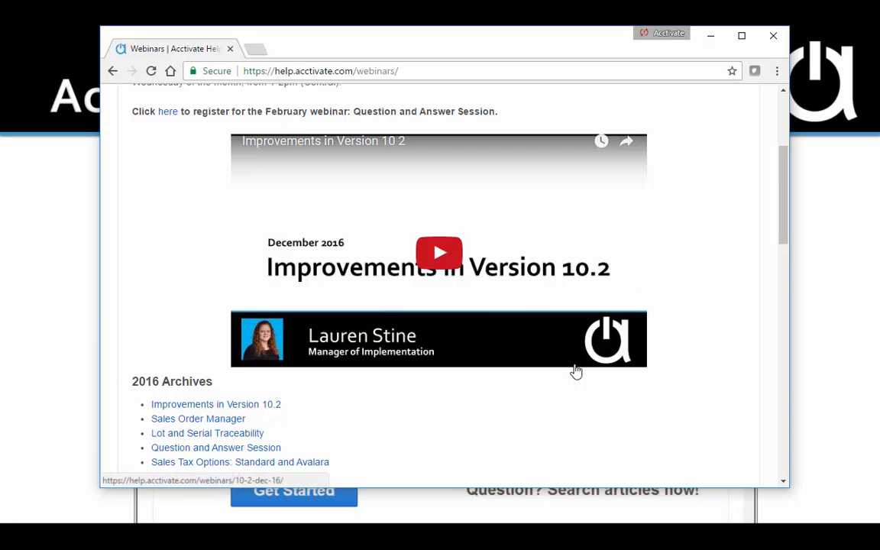
pyautogui.scroll(-6, 504, 442)
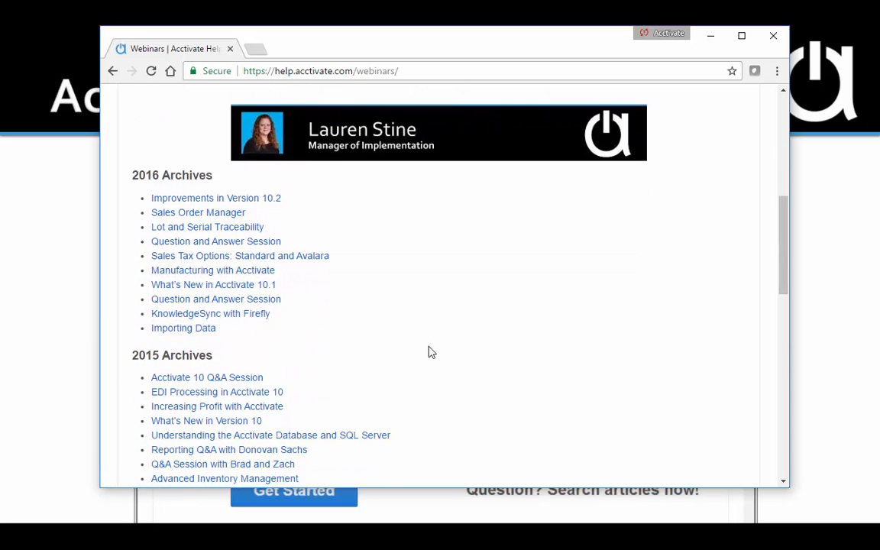
pyautogui.scroll(-2, 429, 353)
pyautogui.scroll(-10, 430, 356)
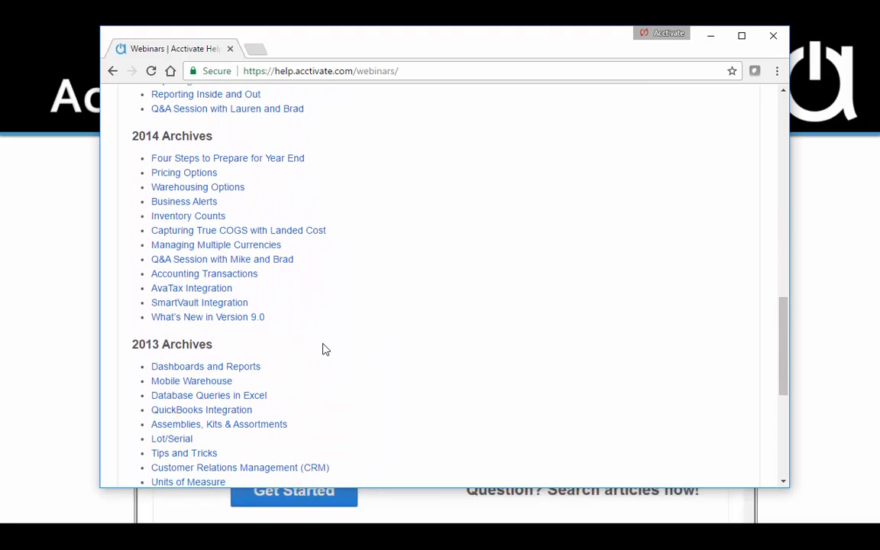
pyautogui.scroll(-6, 329, 351)
pyautogui.scroll(20, 355, 367)
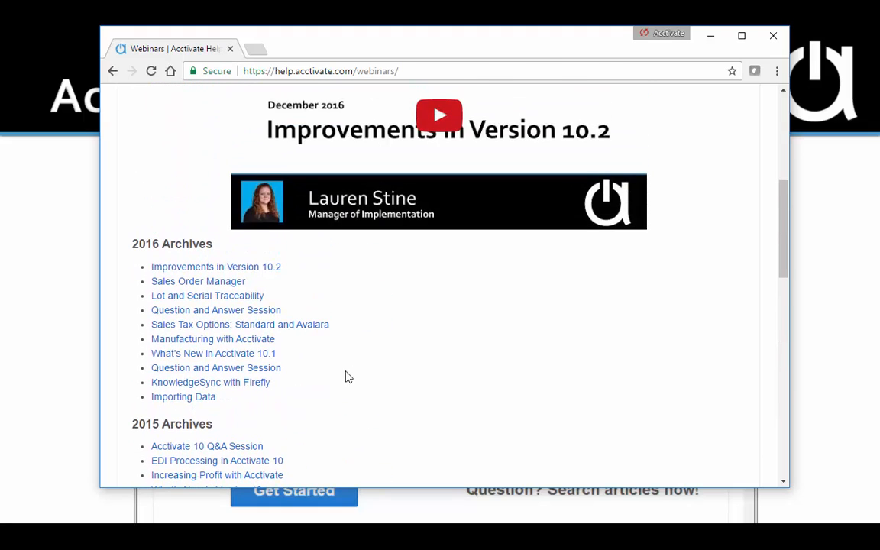
# Open the September 2016 Question and Answer Session webinar, examine its topic outline and return to the webinar archives.
pyautogui.click(205, 311)
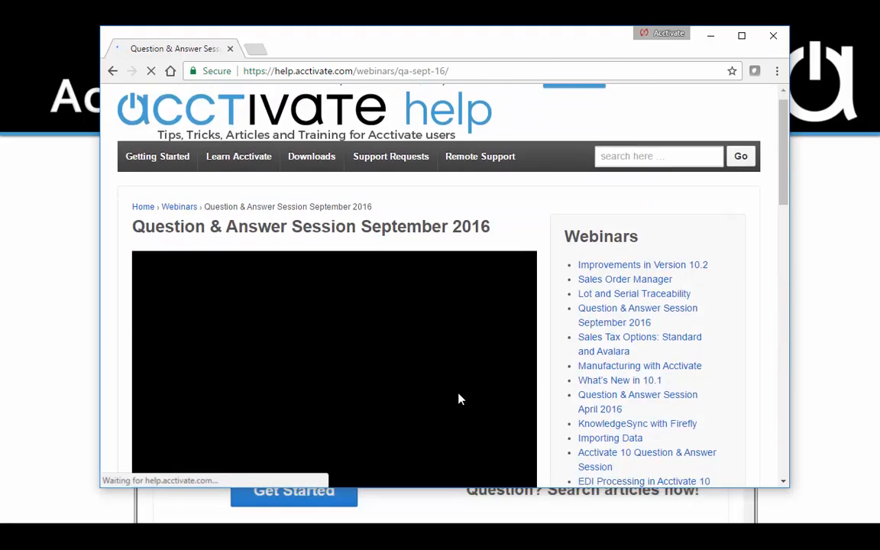
pyautogui.scroll(-10, 454, 396)
pyautogui.scroll(-6, 451, 394)
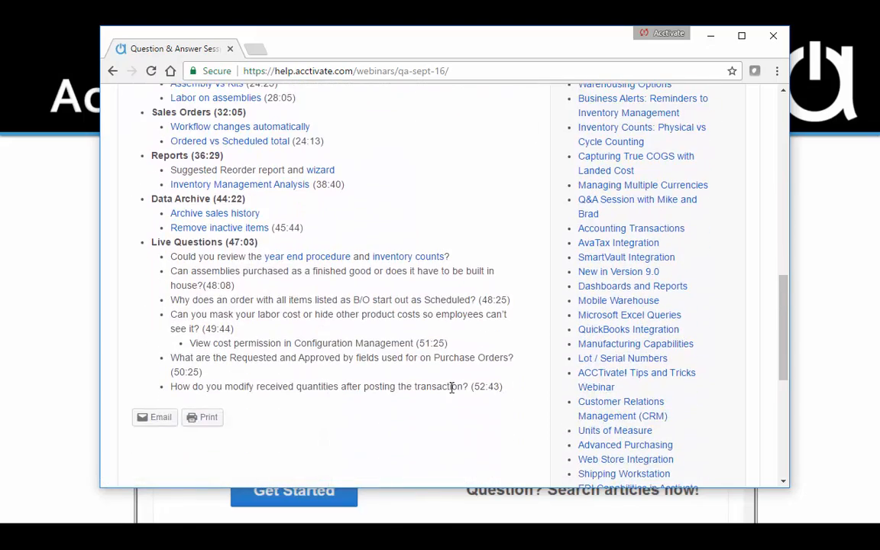
pyautogui.scroll(2, 450, 387)
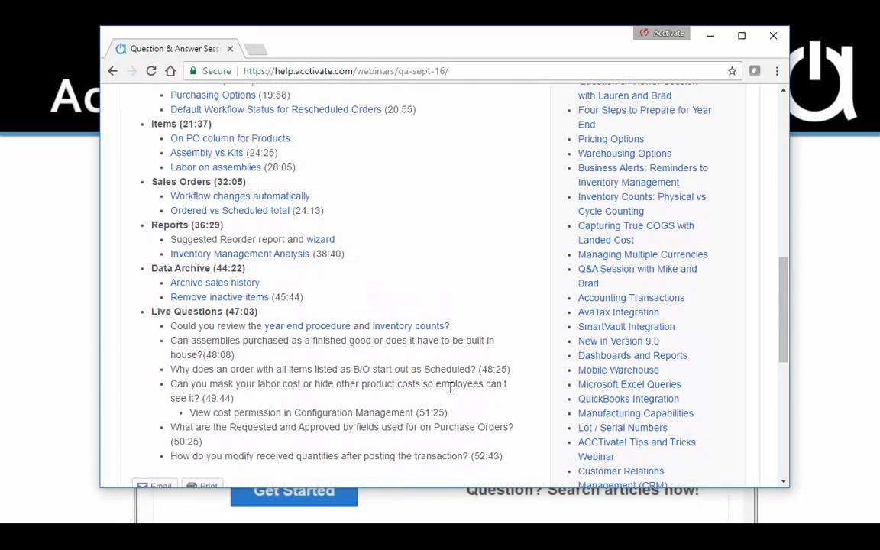
pyautogui.scroll(2, 451, 388)
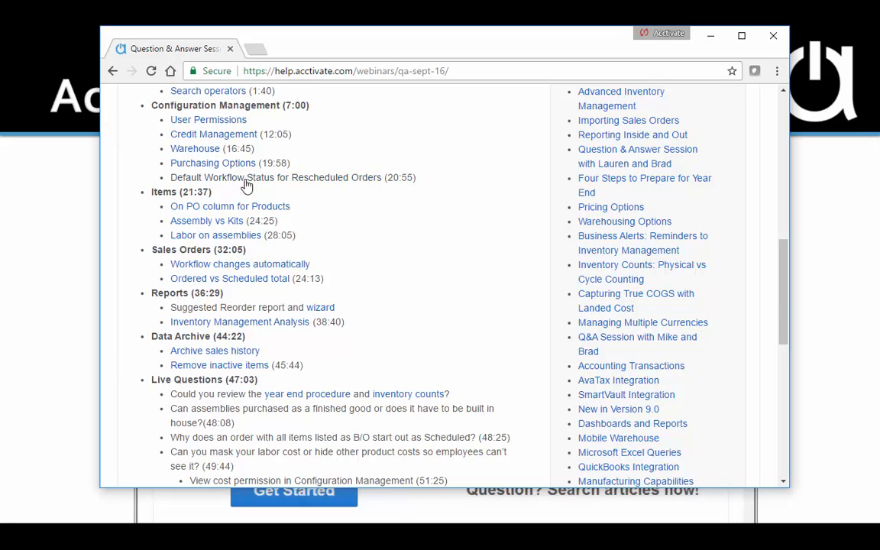
pyautogui.scroll(6, 404, 314)
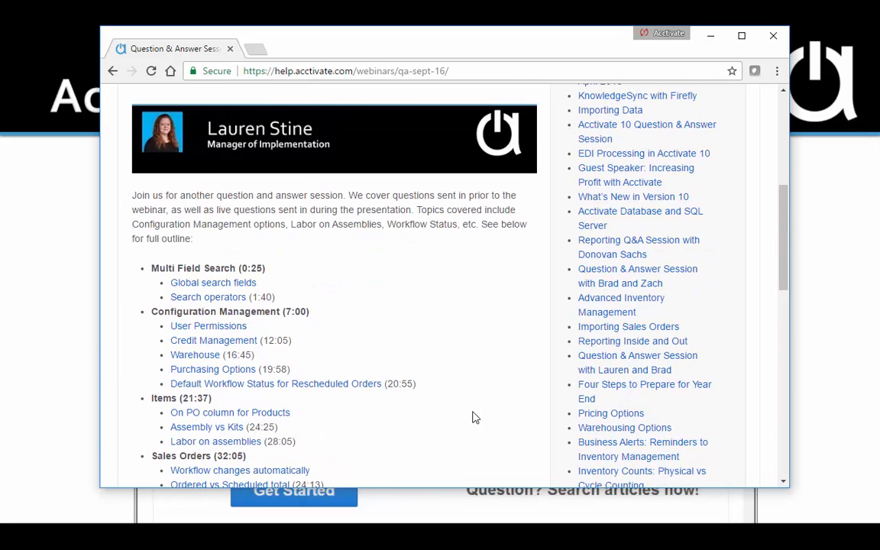
pyautogui.scroll(8, 467, 451)
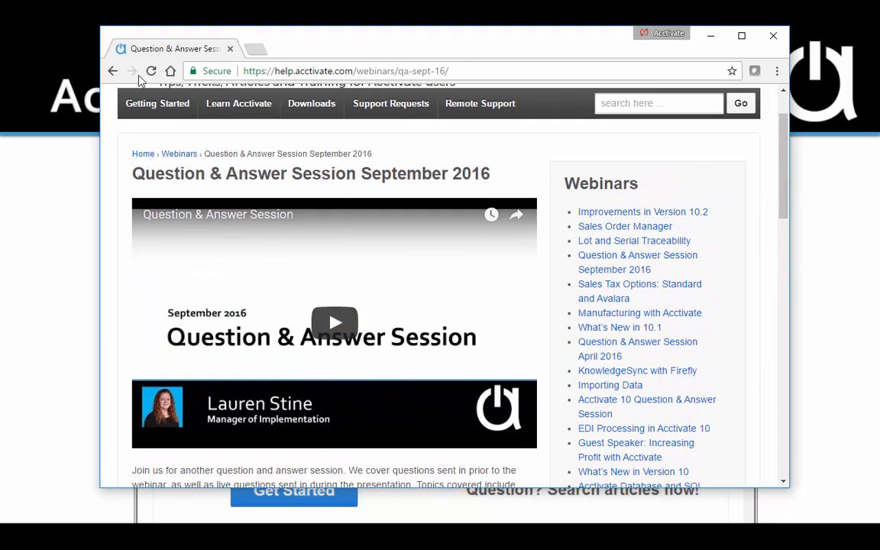
pyautogui.click(112, 70)
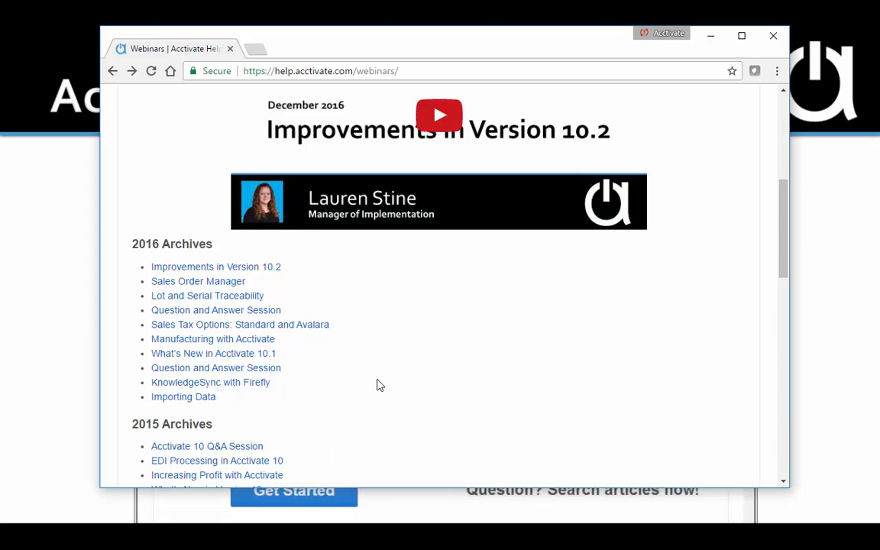
pyautogui.scroll(-3, 380, 385)
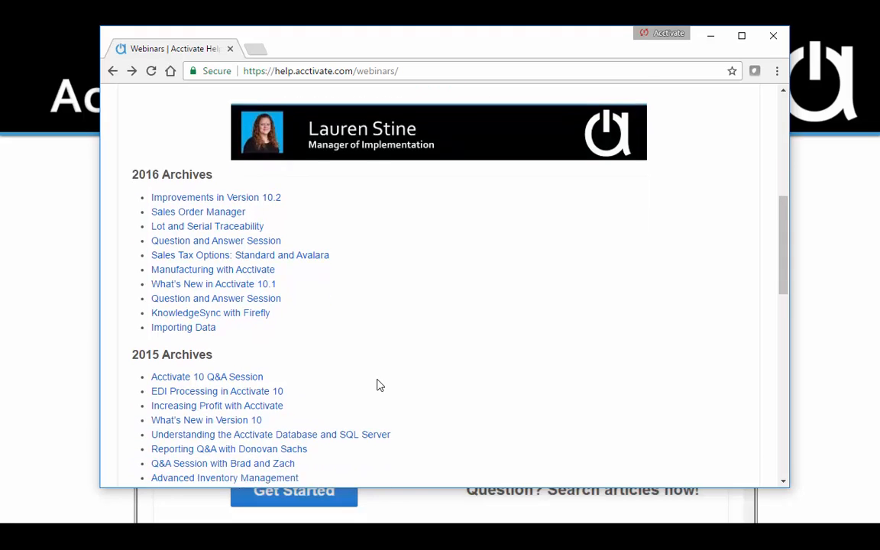
# Open the Pricing Options webinar from the 2014 Archives, read its description and return to the beginning of the Webinars page.
pyautogui.scroll(-4, 351, 462)
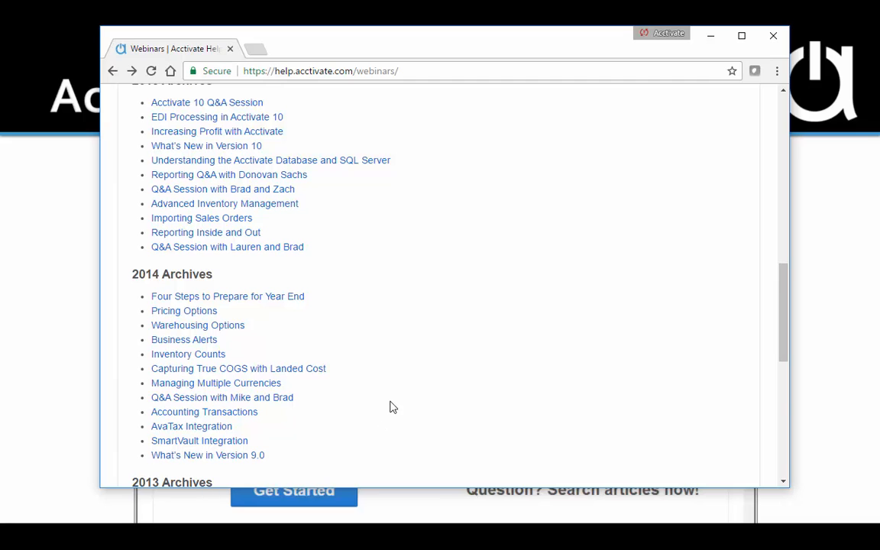
pyautogui.click(193, 312)
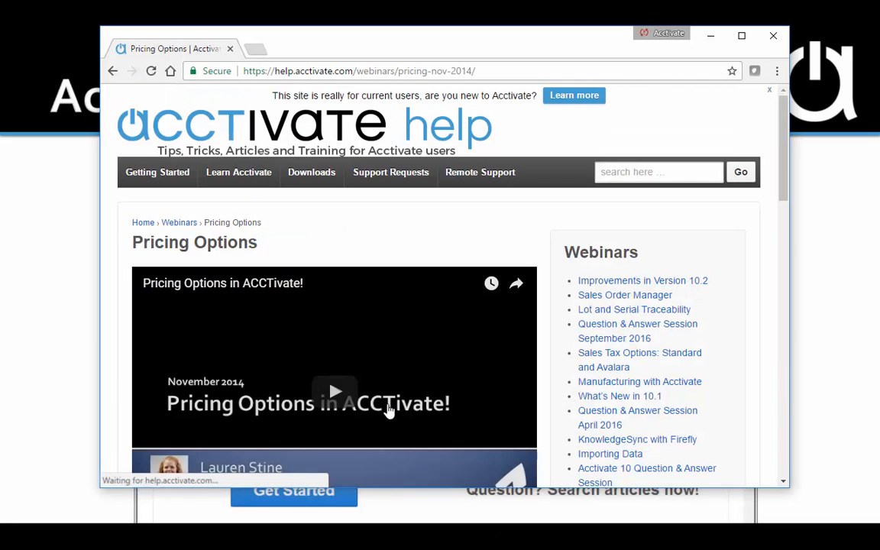
pyautogui.scroll(-2, 388, 391)
pyautogui.scroll(-2, 384, 392)
pyautogui.scroll(2, 456, 321)
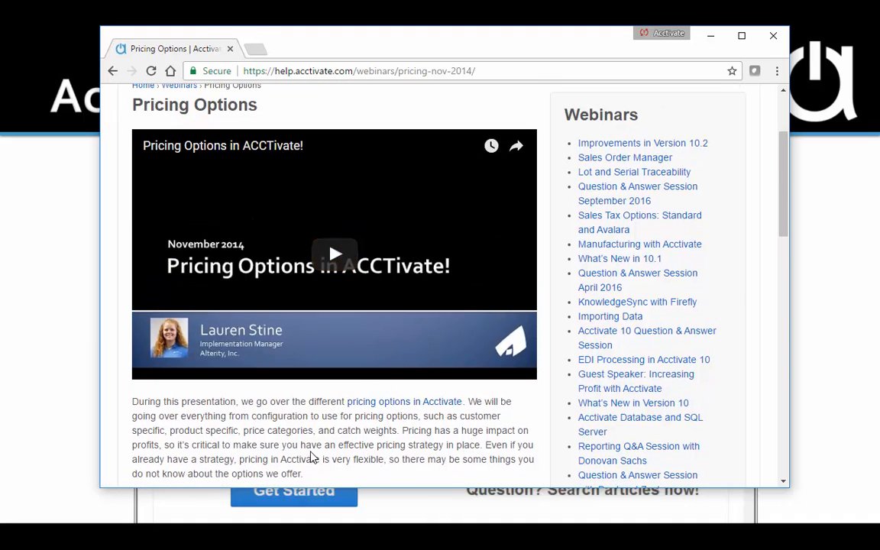
pyautogui.scroll(-1, 312, 457)
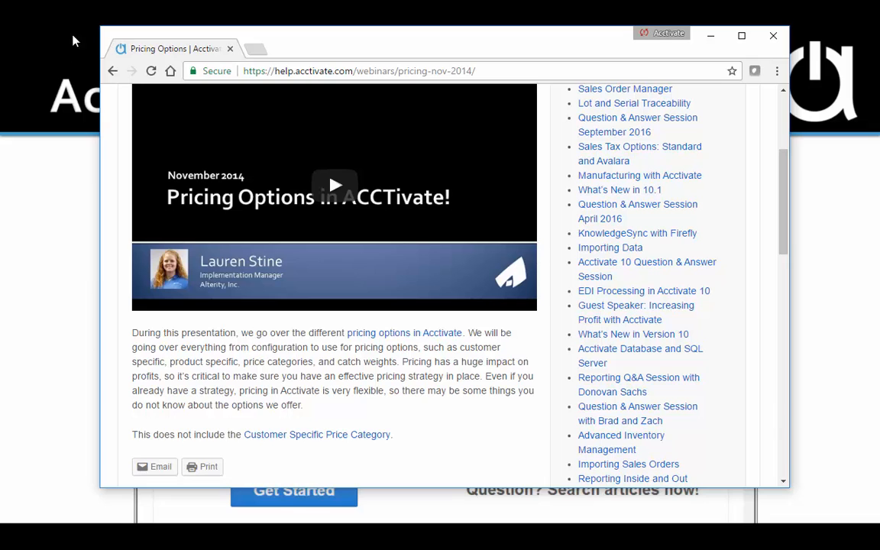
pyautogui.click(113, 72)
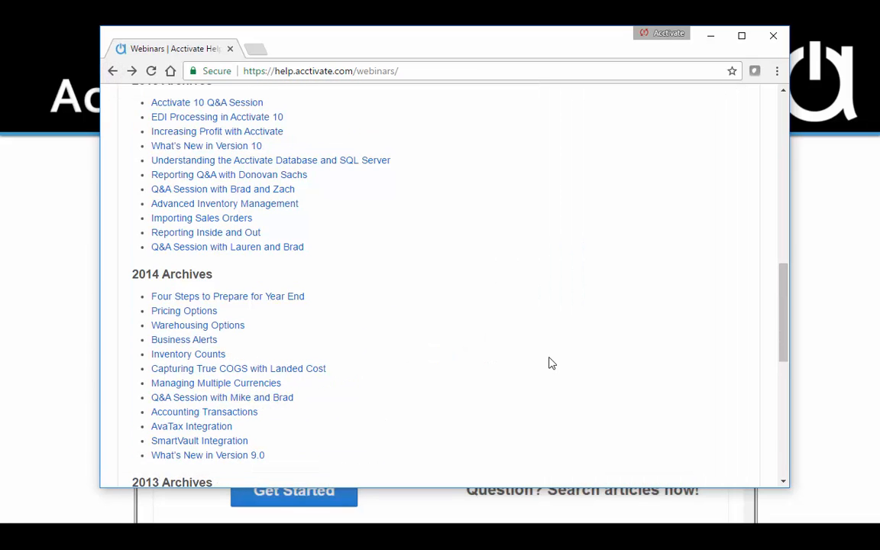
pyautogui.scroll(10, 512, 401)
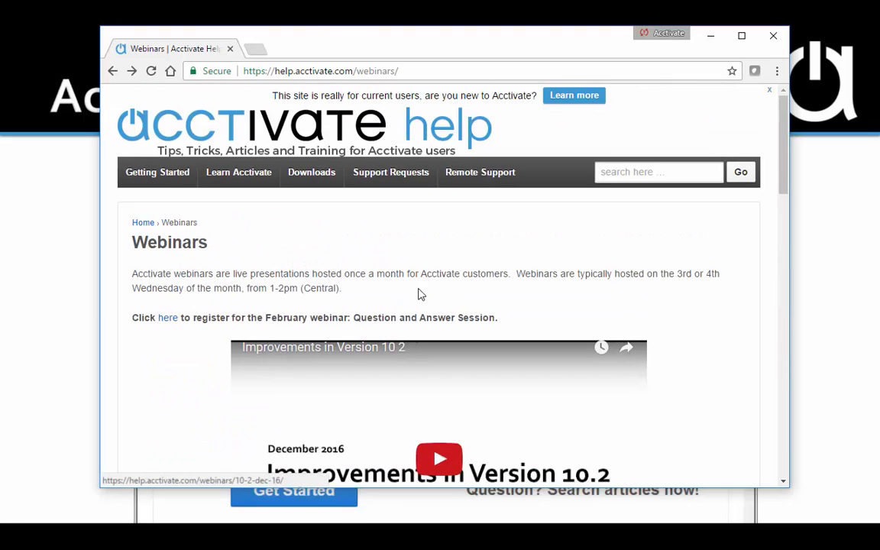